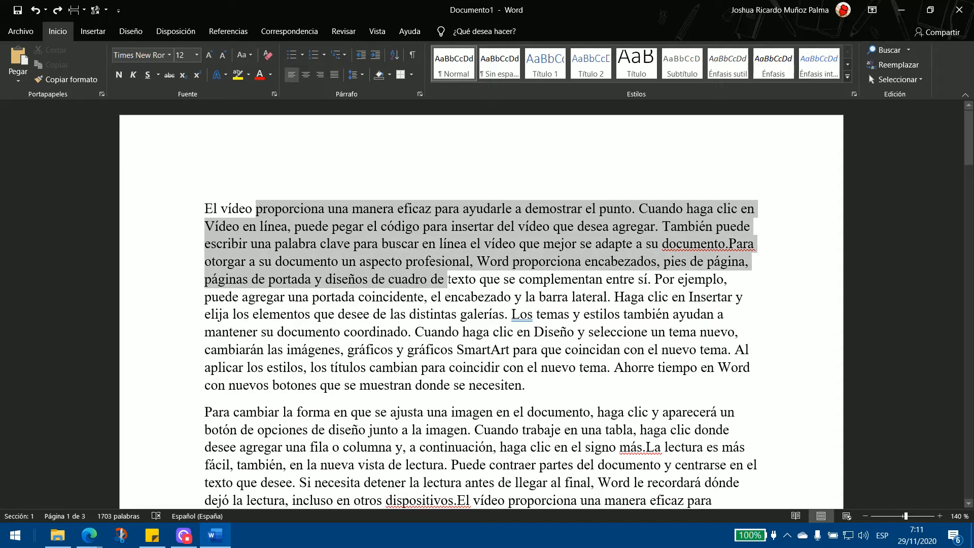
left_click(376, 313)
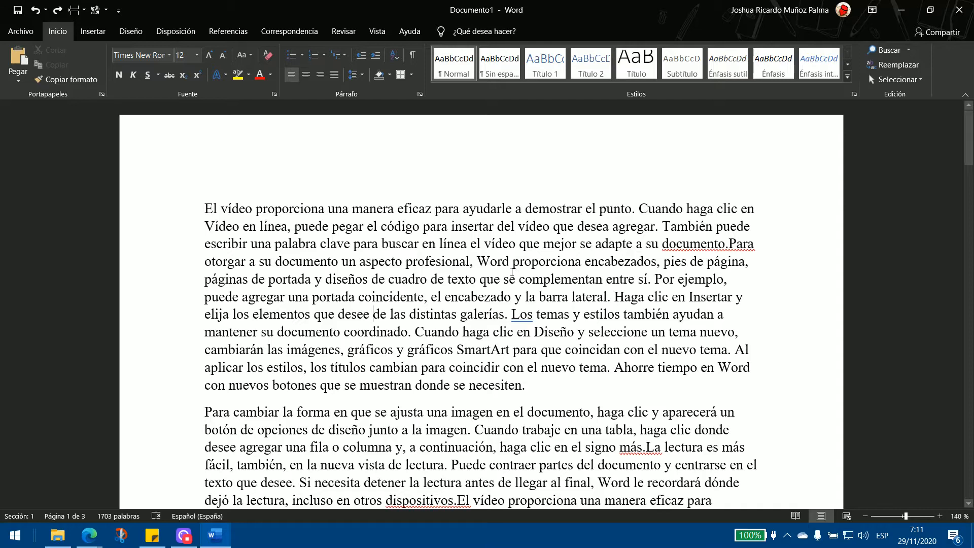
left_click_drag(510, 298, 353, 244)
left_click(463, 331)
left_click_drag(403, 263, 543, 341)
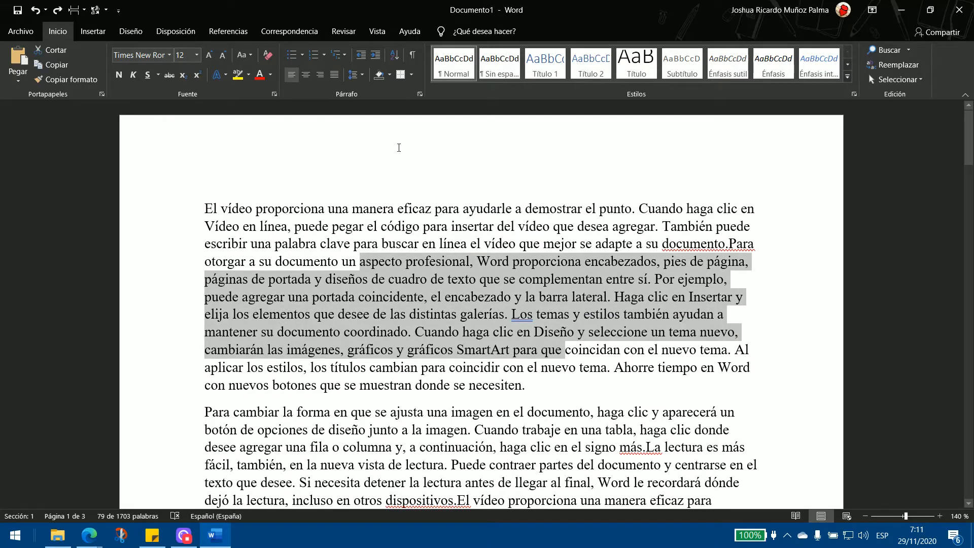
left_click_drag(374, 208, 421, 226)
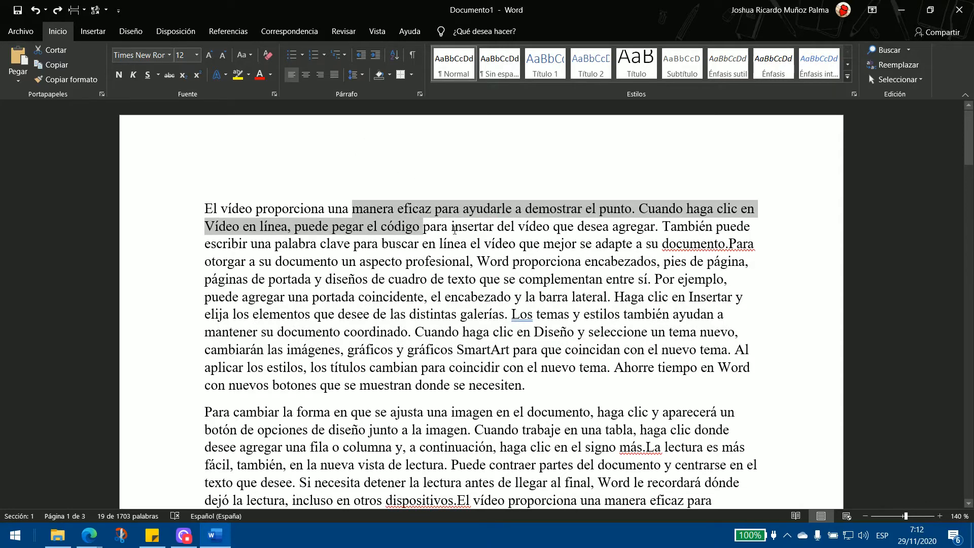
left_click_drag(656, 226, 734, 299)
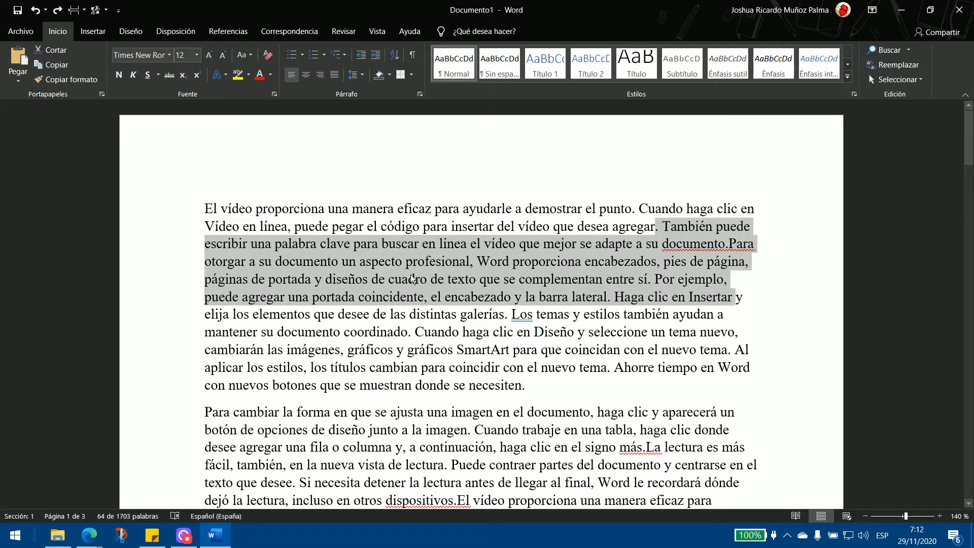
left_click(458, 279)
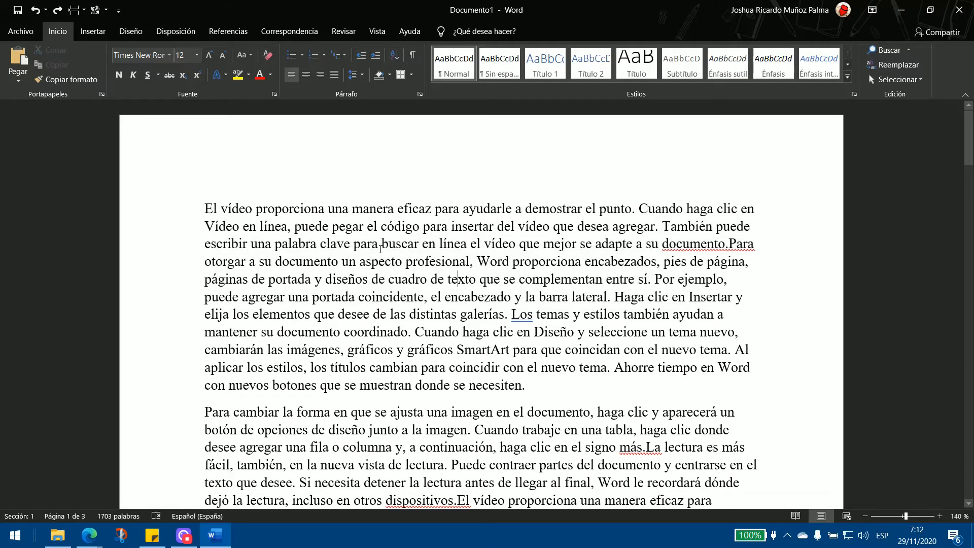
left_click_drag(355, 244, 446, 279)
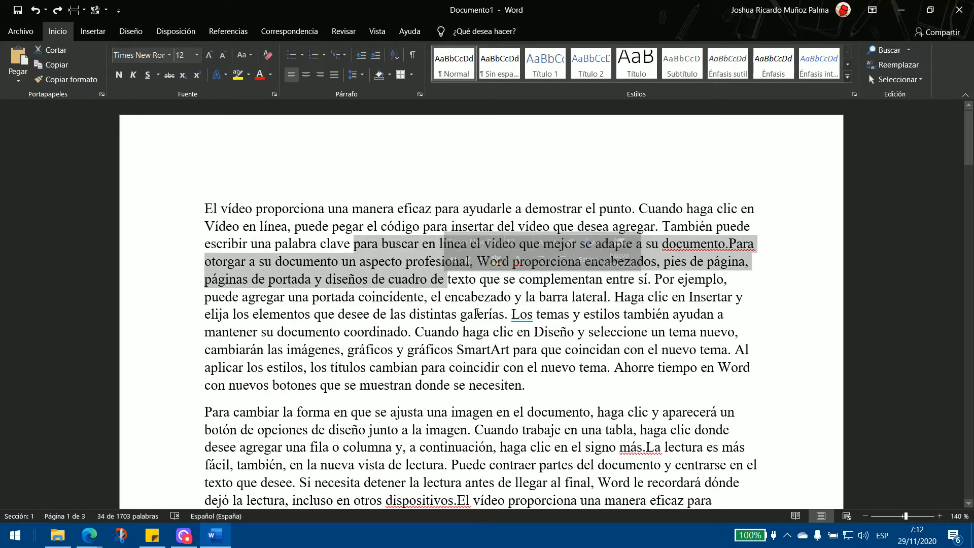
left_click(603, 315)
left_click_drag(358, 297, 505, 366)
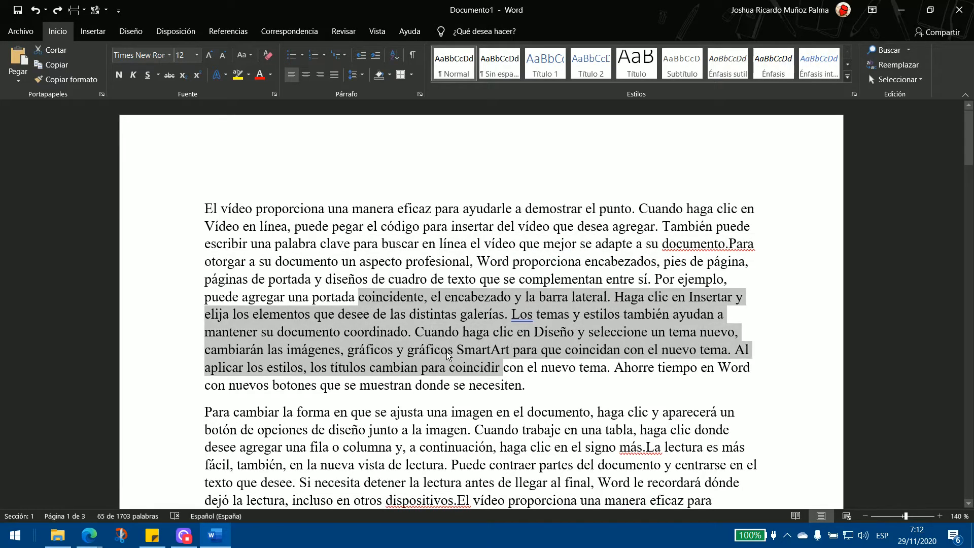
left_click(333, 305)
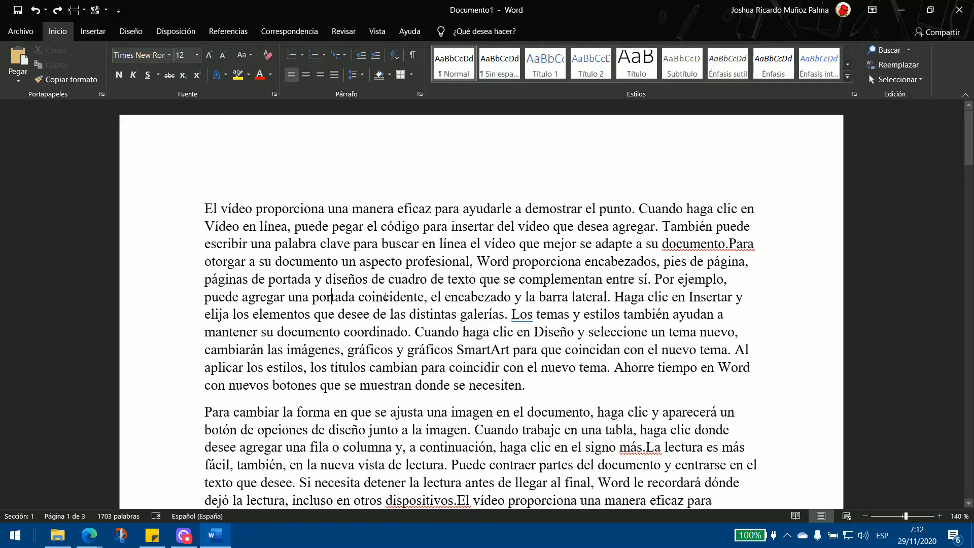
left_click_drag(302, 213, 461, 332)
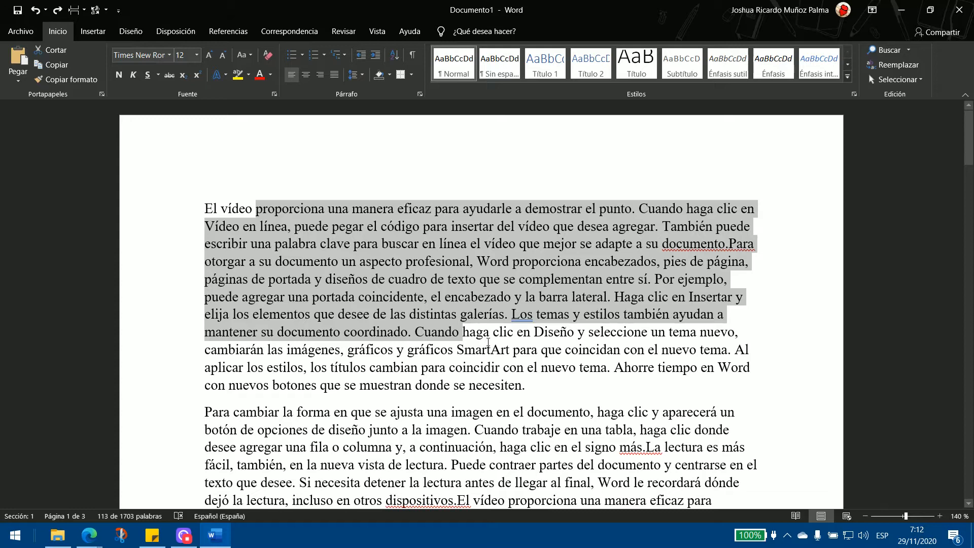
left_click(465, 333)
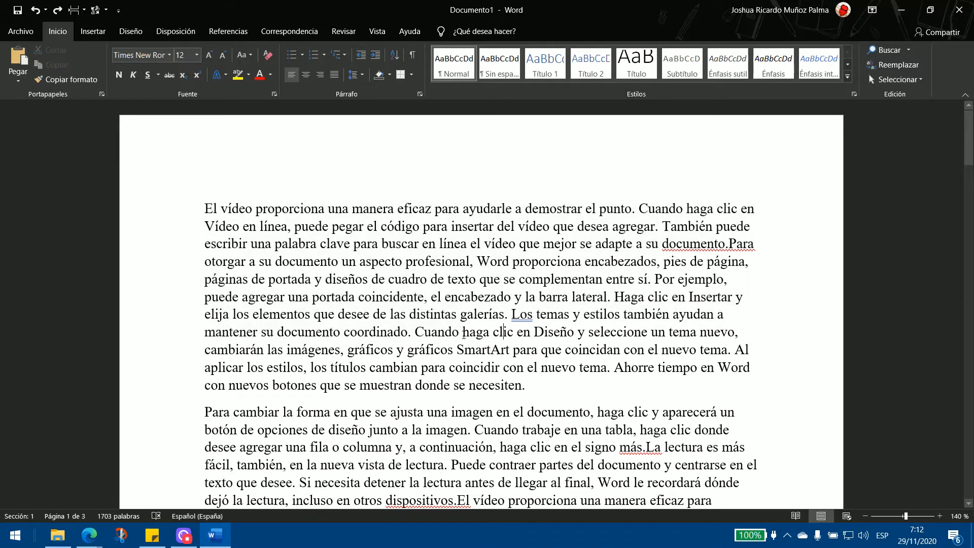
left_click_drag(396, 295, 341, 245)
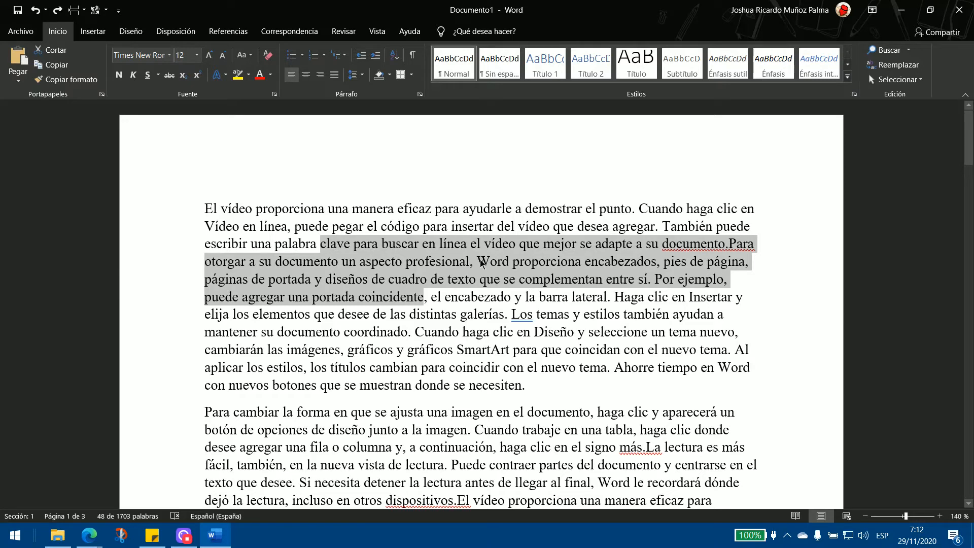
left_click(481, 263)
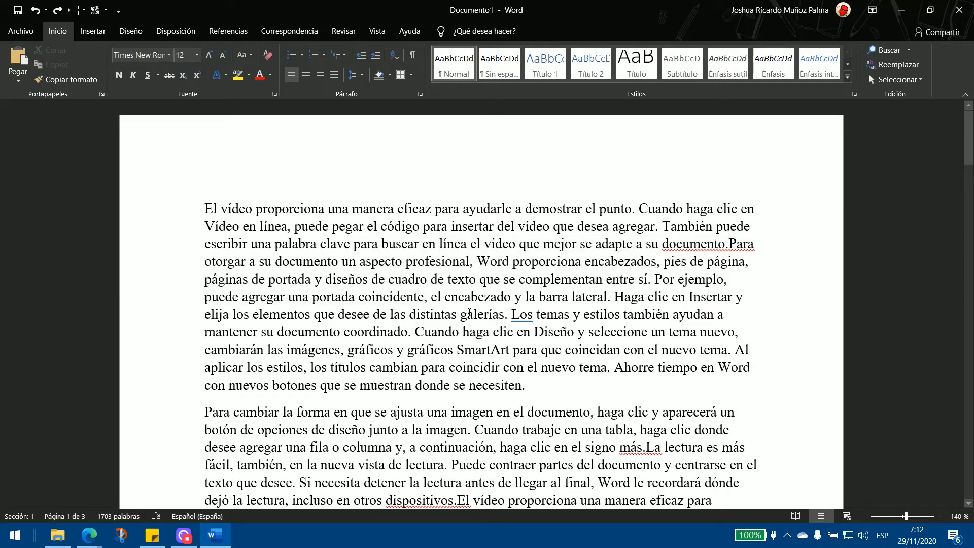
left_click_drag(393, 289, 260, 226)
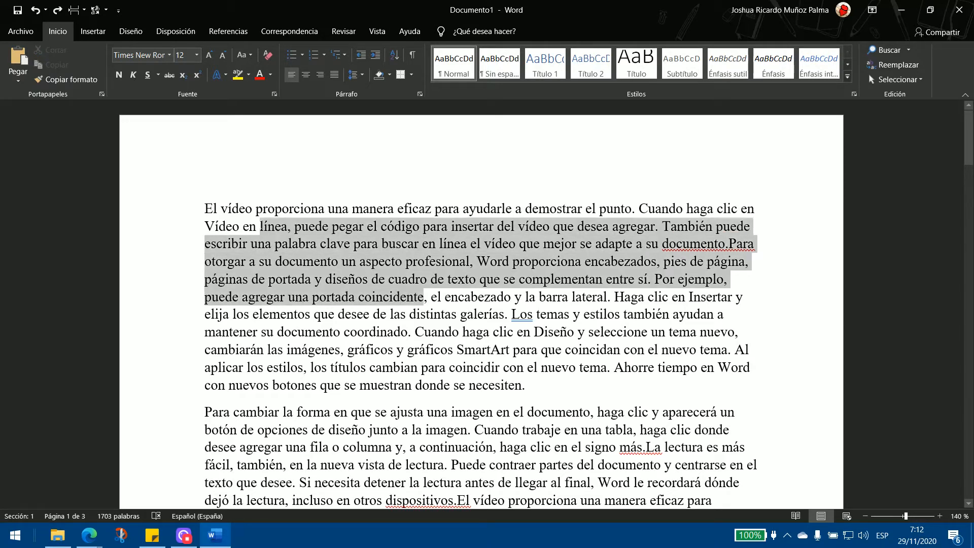
left_click(312, 264)
left_click_drag(372, 279, 583, 361)
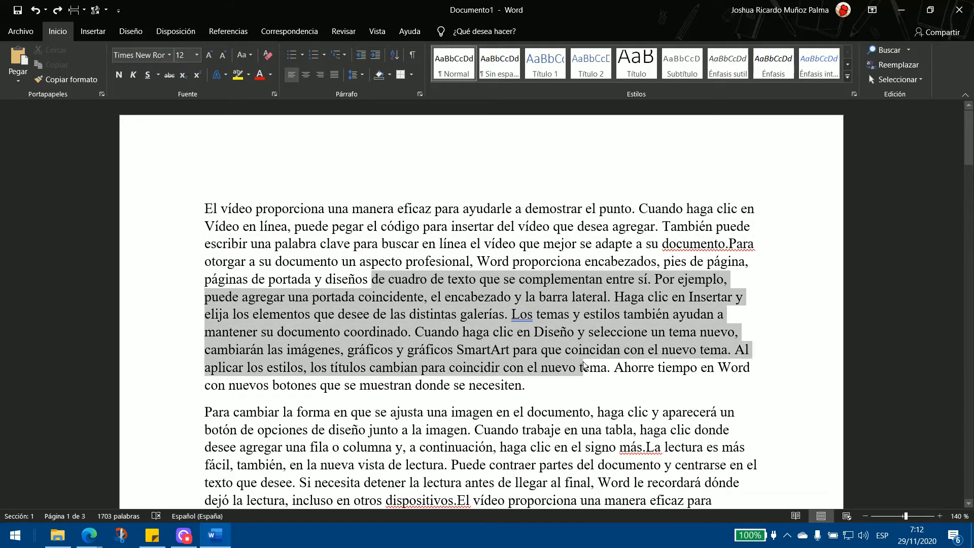
left_click(406, 299)
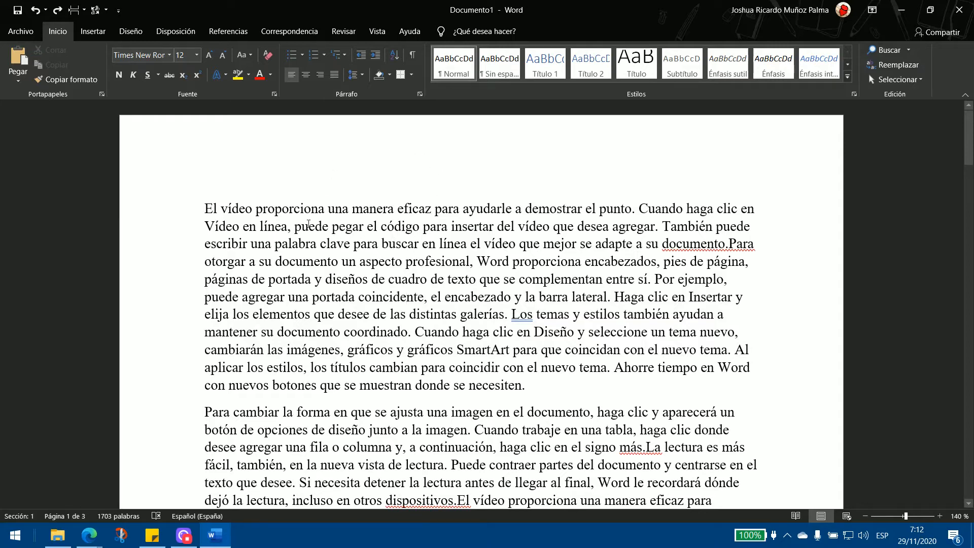
left_click_drag(287, 205, 446, 227)
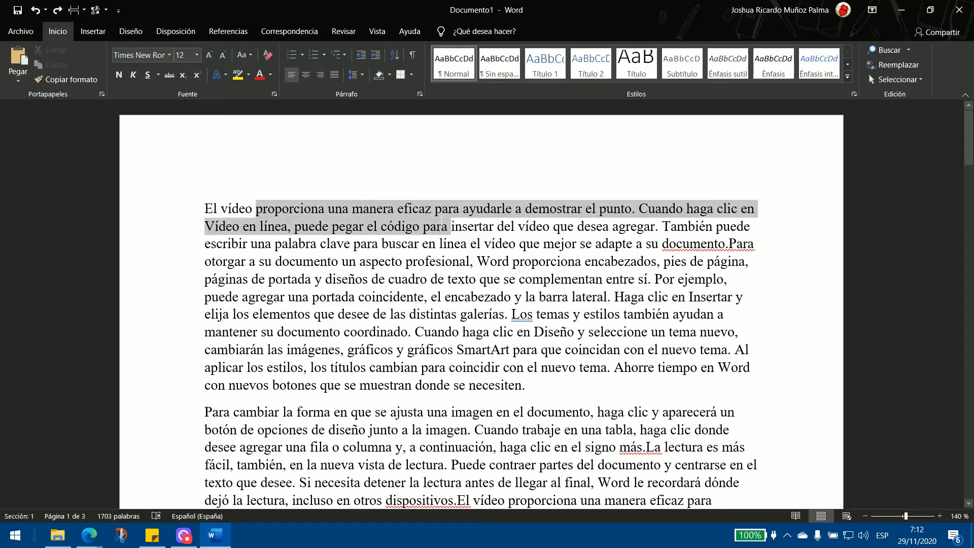
left_click(437, 259)
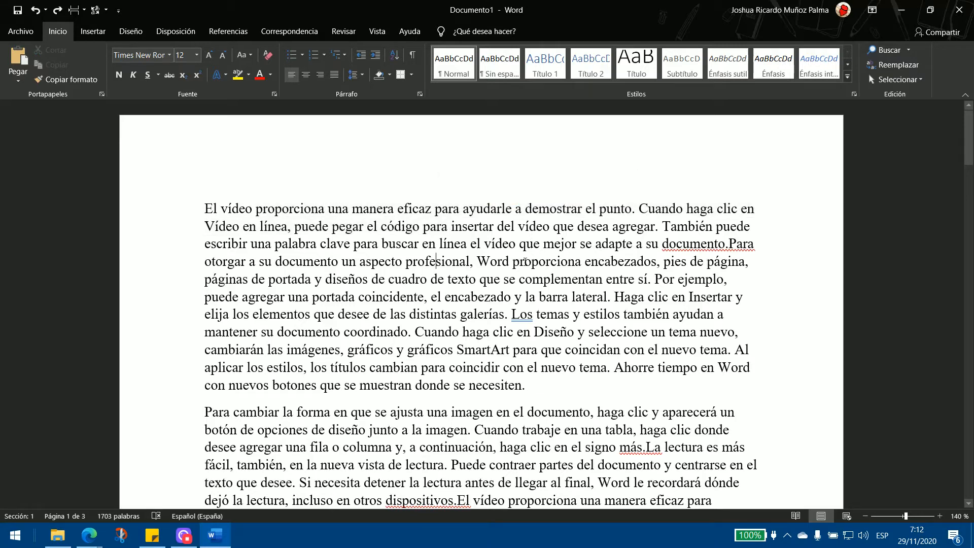
left_click_drag(513, 253, 332, 226)
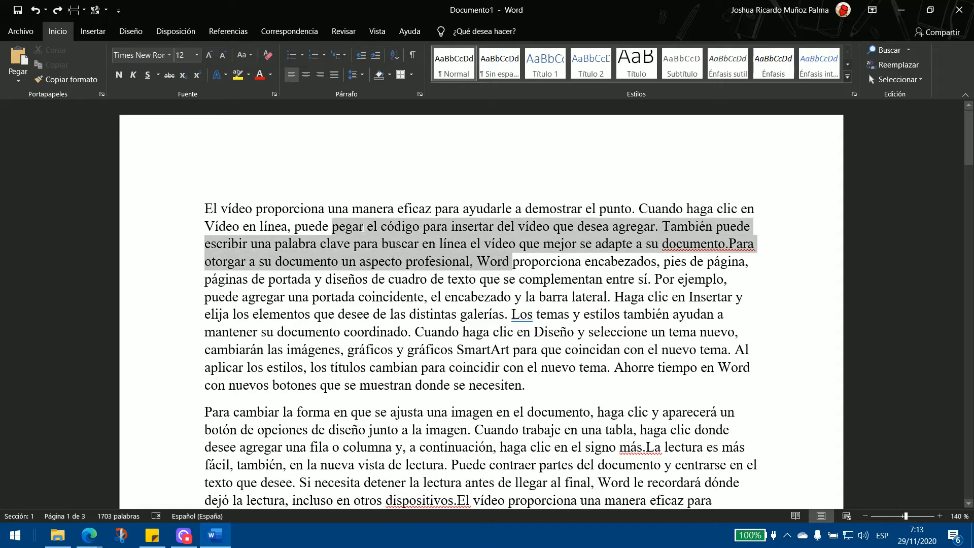
left_click(489, 269)
left_click_drag(512, 260, 571, 314)
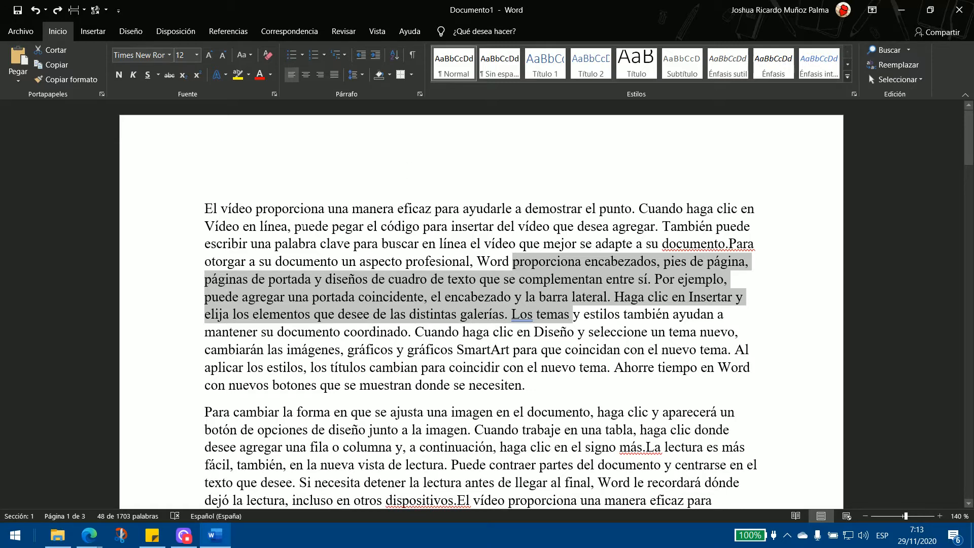
left_click(302, 226)
left_click_drag(208, 208, 522, 262)
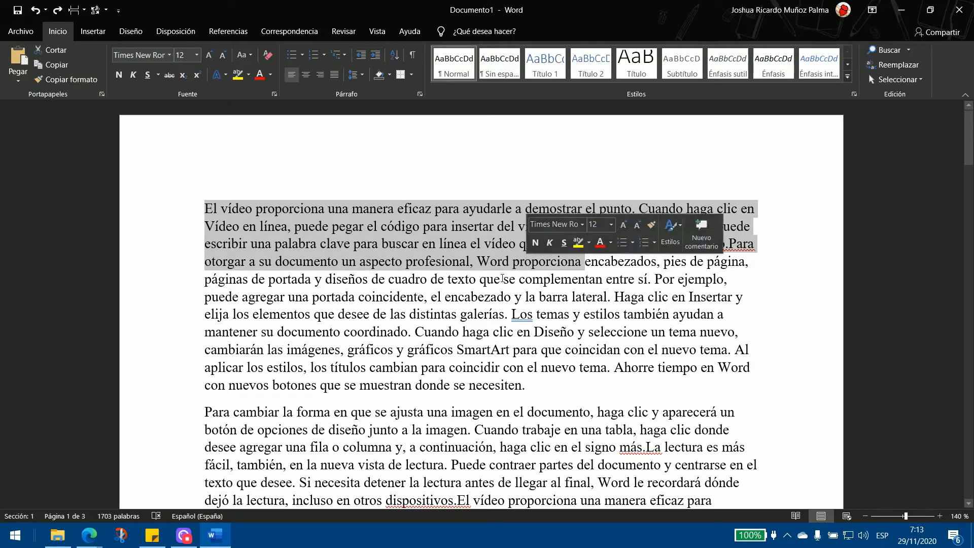
left_click(470, 297)
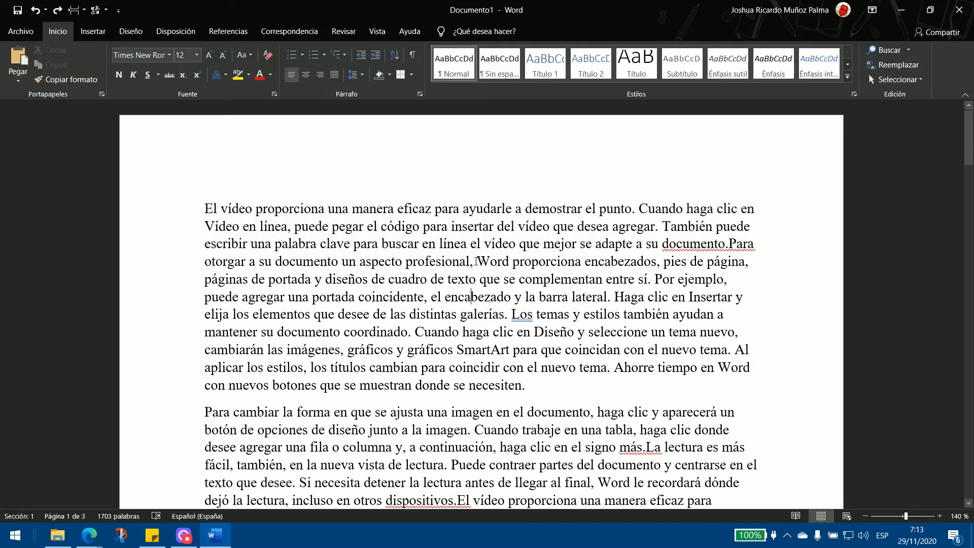
left_click_drag(478, 262, 604, 279)
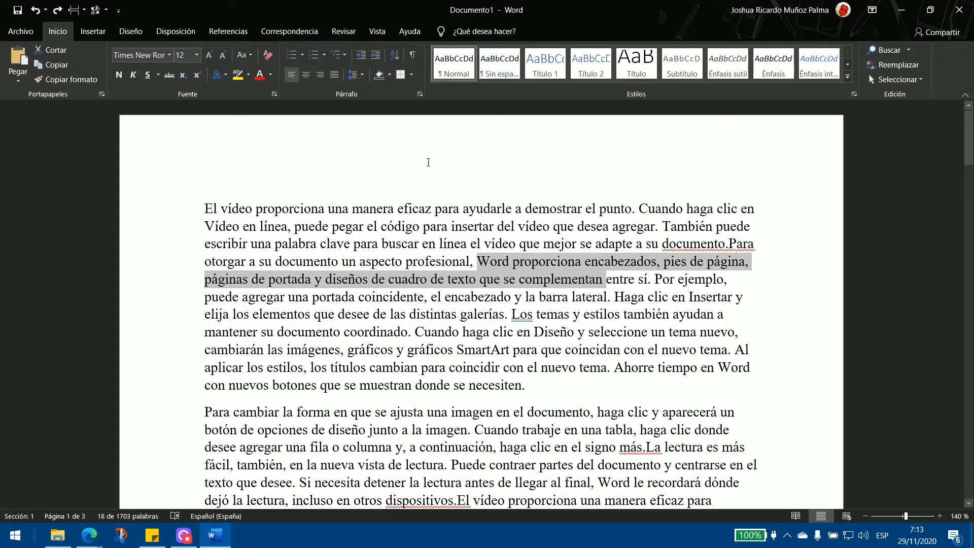
left_click(335, 262)
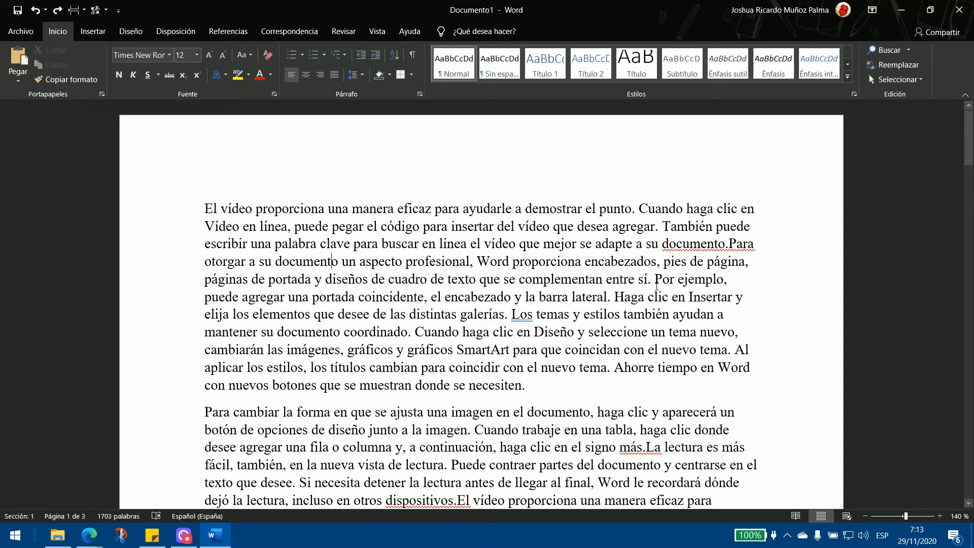
Insert the missing space between "documento." and "Para" in the first paragraph, and resolve the grammar flag on "Los"
left_click(729, 243)
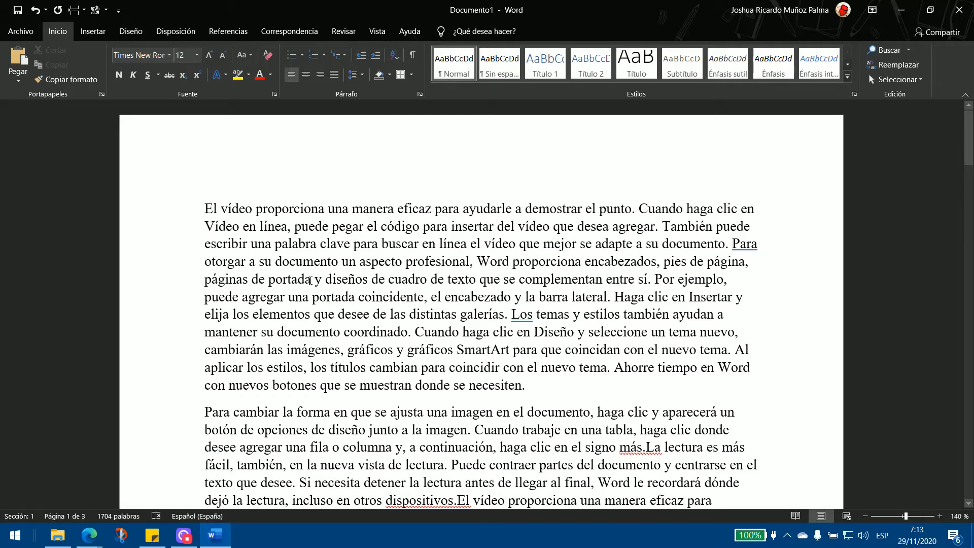
right_click(527, 316)
left_click(512, 323)
left_click_drag(372, 242, 358, 279)
left_click(461, 314)
left_click_drag(332, 227, 393, 244)
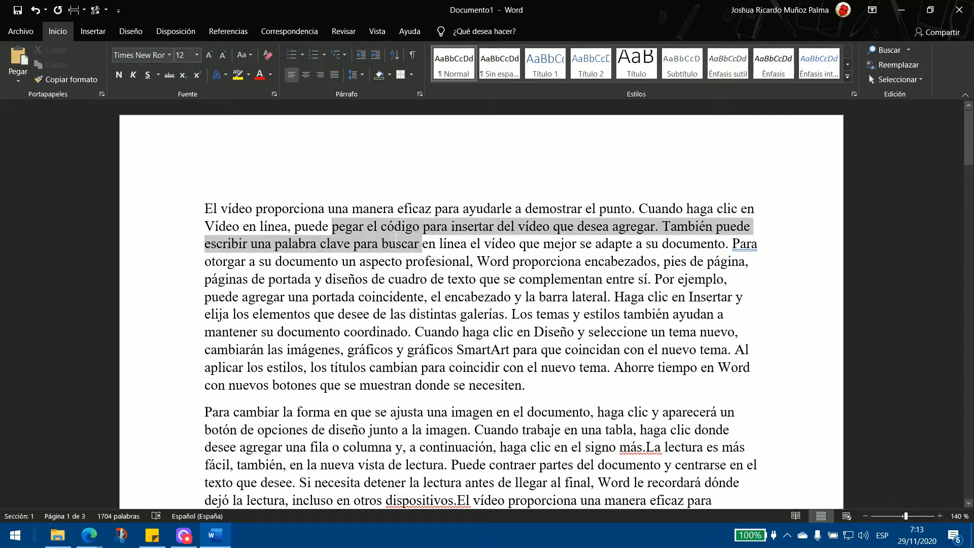
left_click(384, 279)
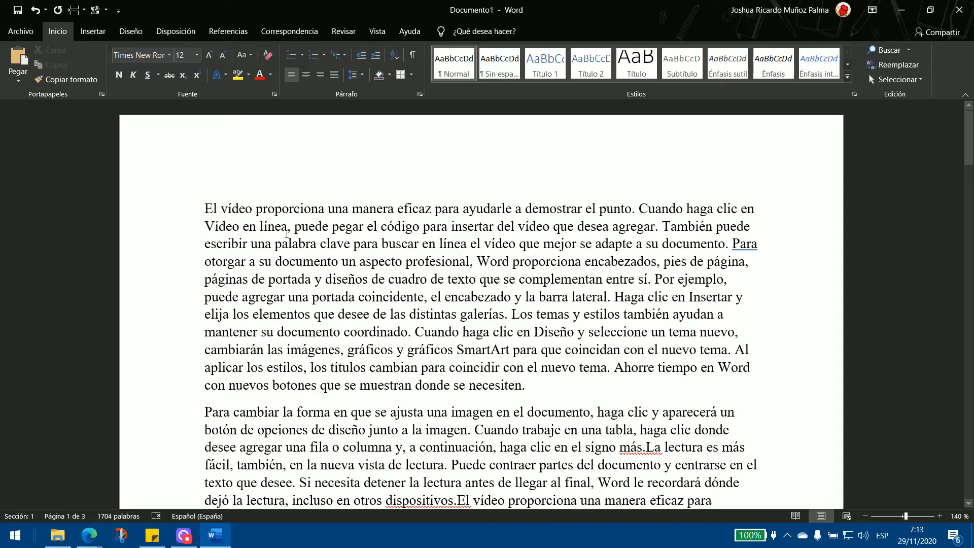
Make the words "Vídeo en línea" in the first paragraph bold
left_click_drag(213, 223, 290, 226)
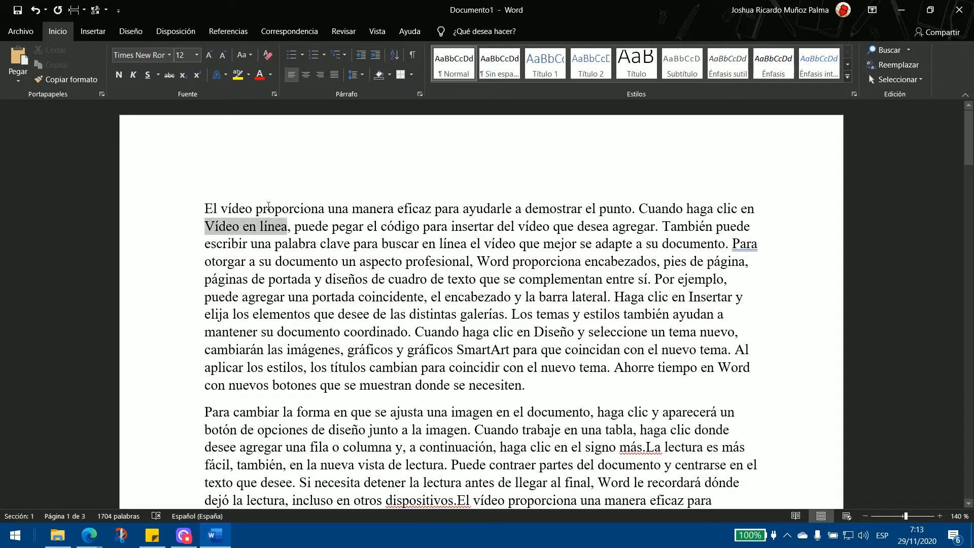
key("ctrl+n")
left_click(342, 227)
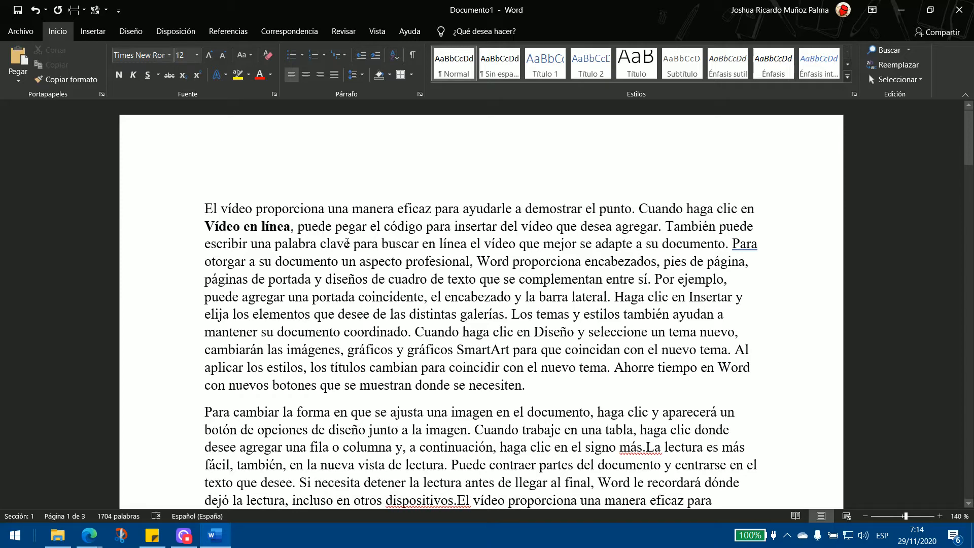
Enclose the first paragraph's passage from "puede pegar el código" through "un aspecto profesional" in quotation marks
left_click_drag(299, 228, 458, 262)
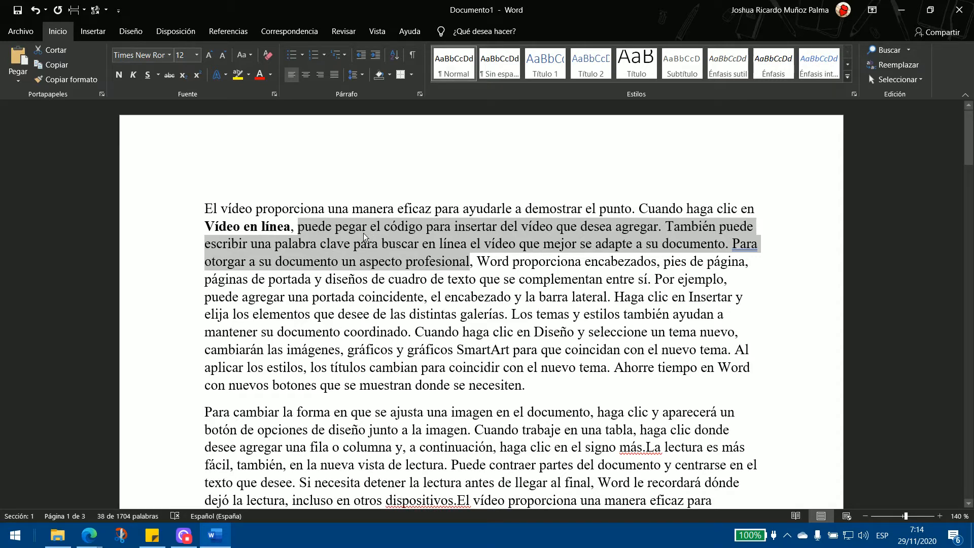
left_click(325, 243)
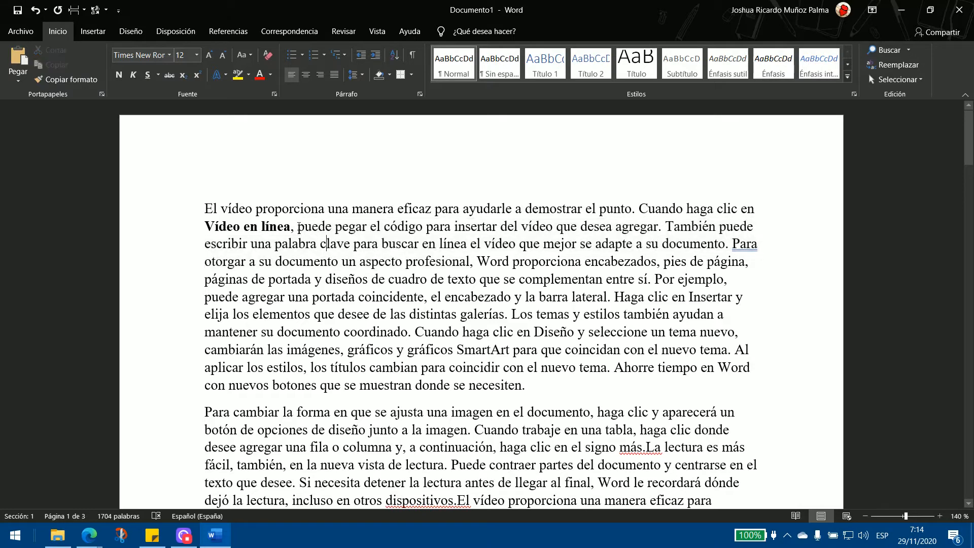
left_click_drag(298, 226, 471, 262)
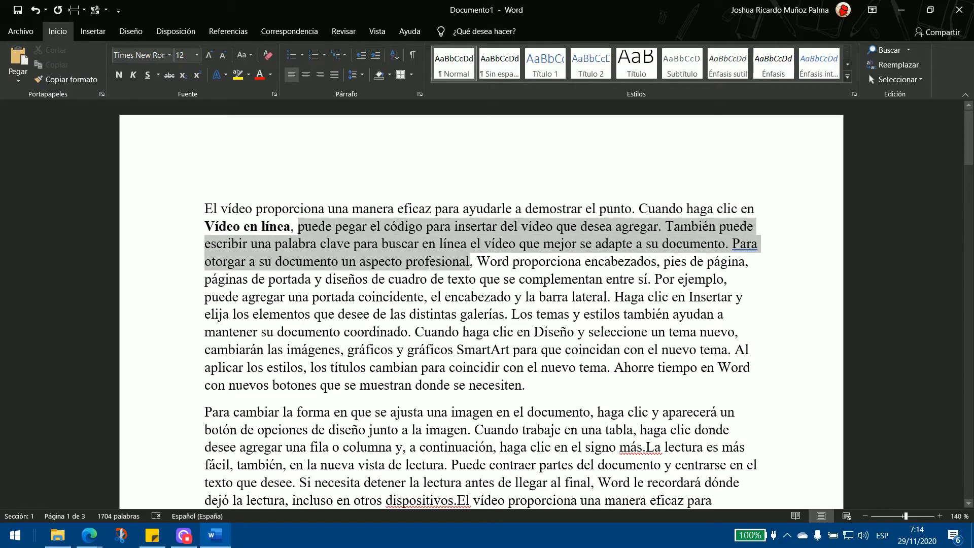
left_click(329, 244)
left_click(298, 227)
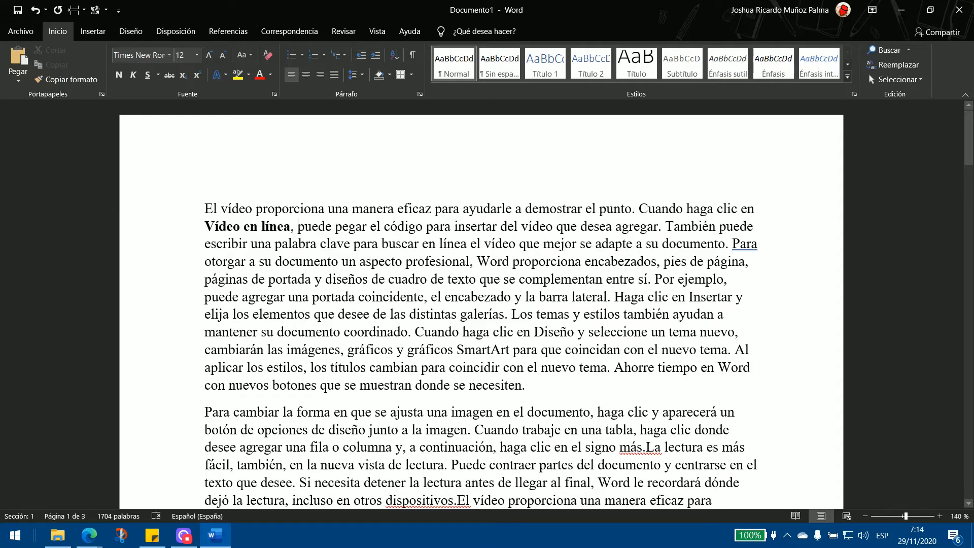
type("\"")
left_click(576, 263)
type("\"")
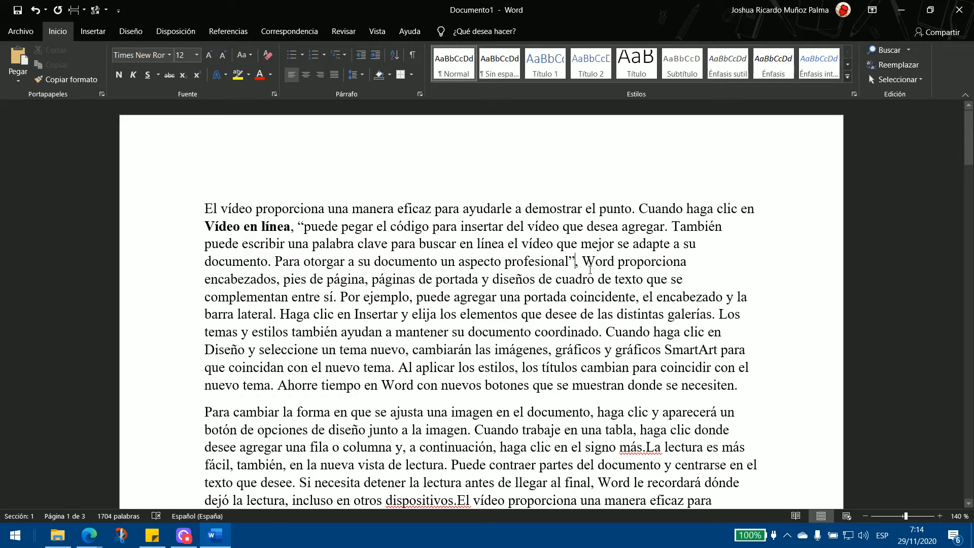
Add the page reference "(pag.X)" directly after the closing quotation mark in the first paragraph, and color the mark and reference red
type("()")
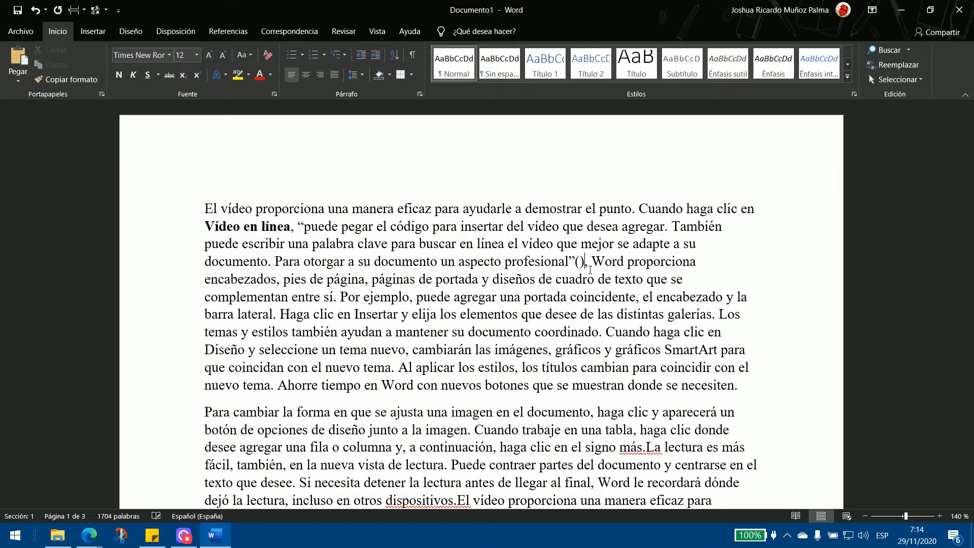
type("pag")
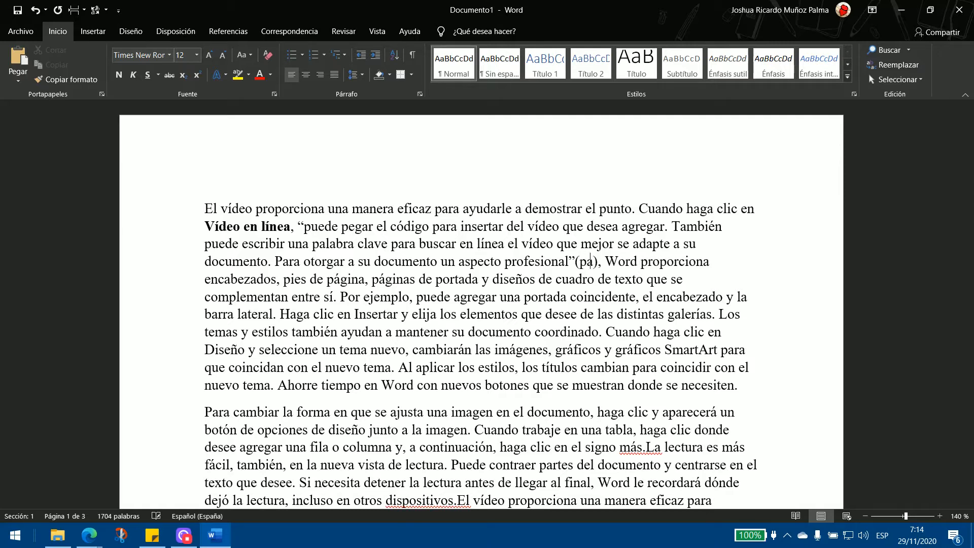
type(".")
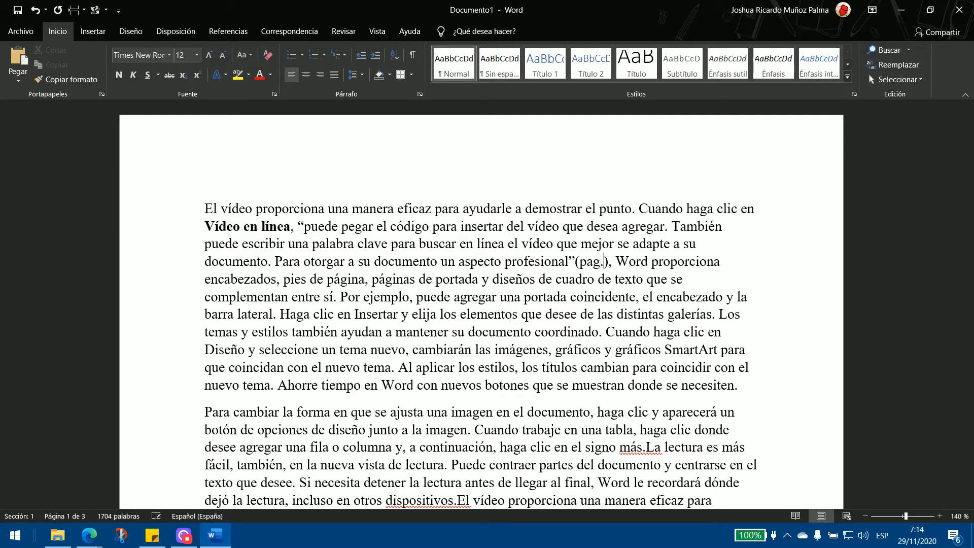
type("X")
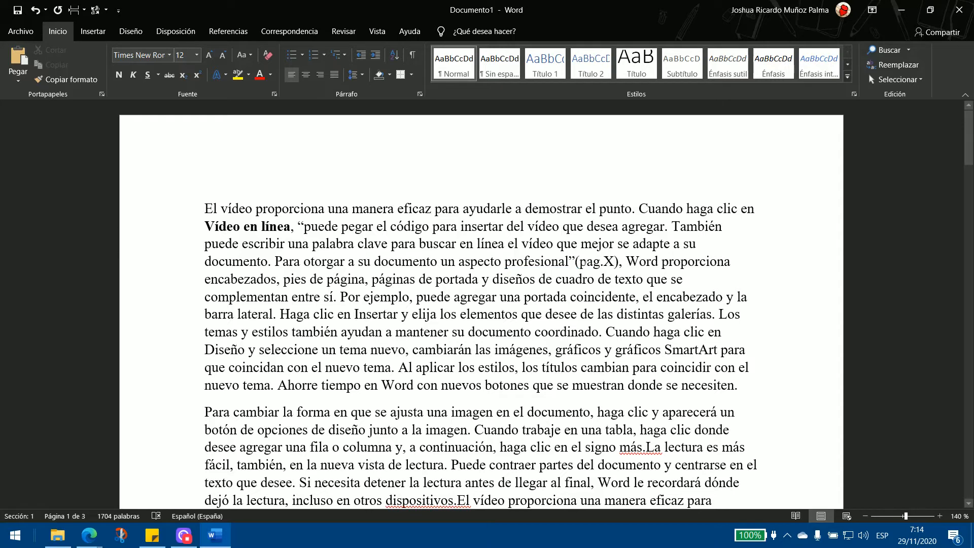
left_click_drag(568, 262, 625, 261)
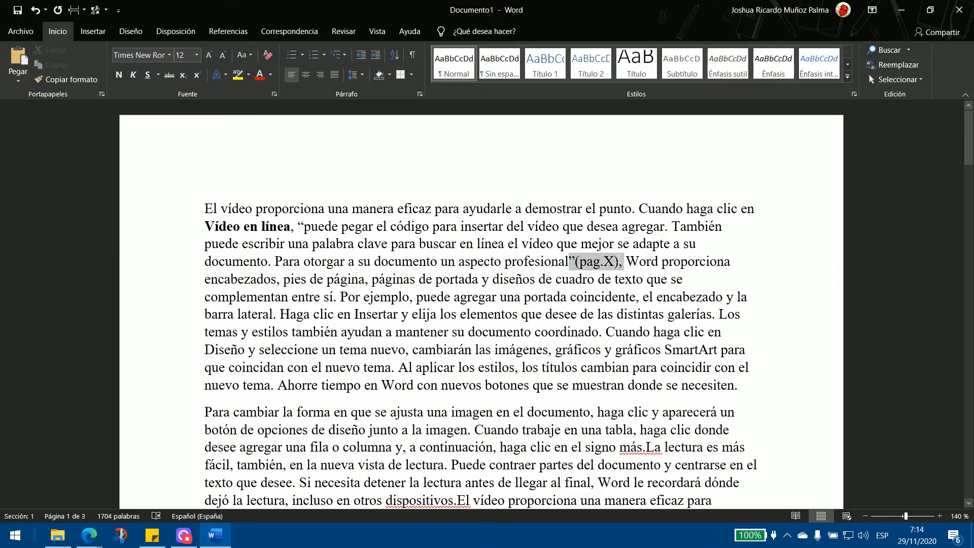
left_click(258, 77)
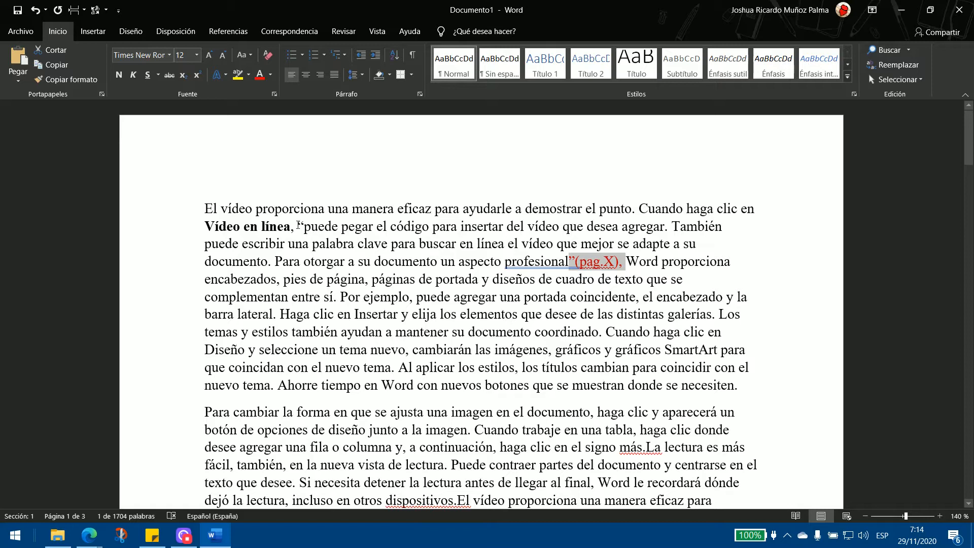
left_click(298, 226)
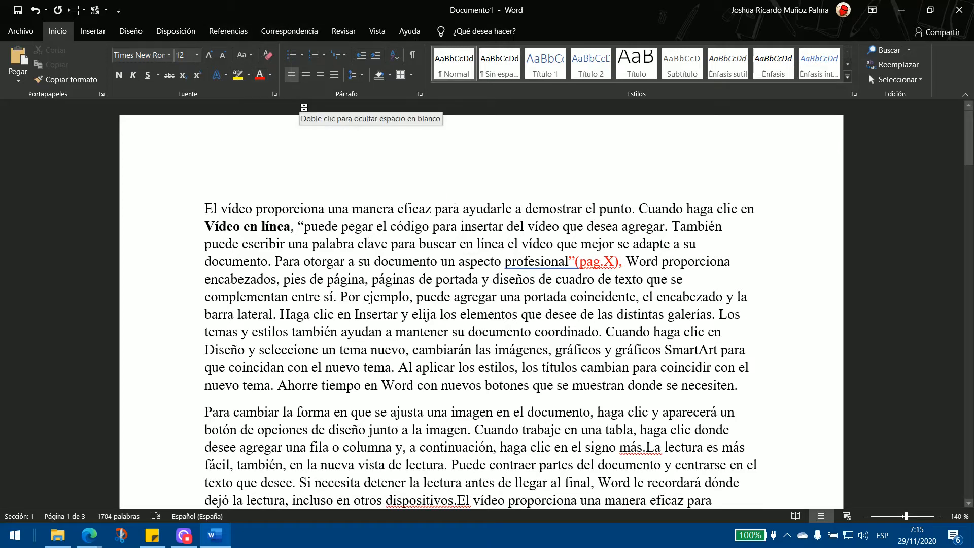
type("FGulano de 2000")
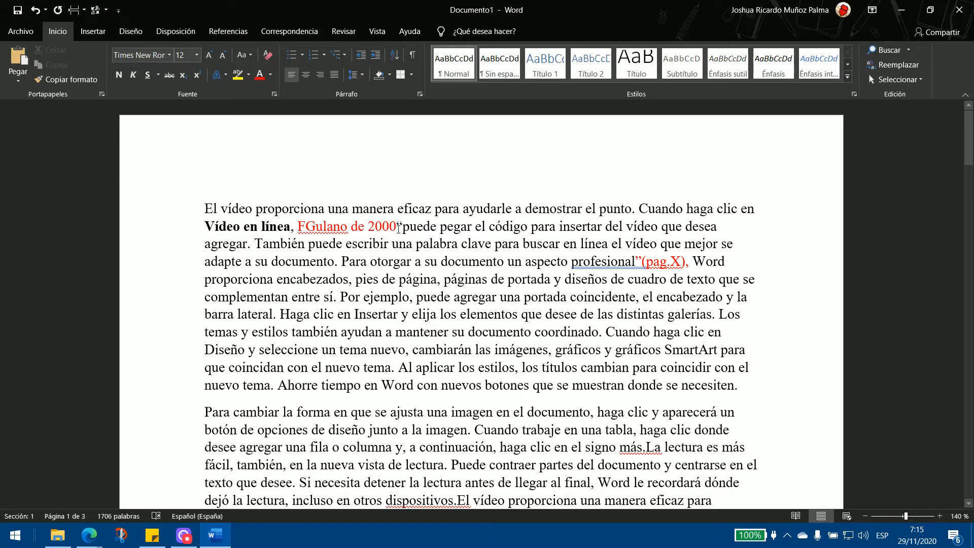
left_click_drag(396, 227, 315, 223)
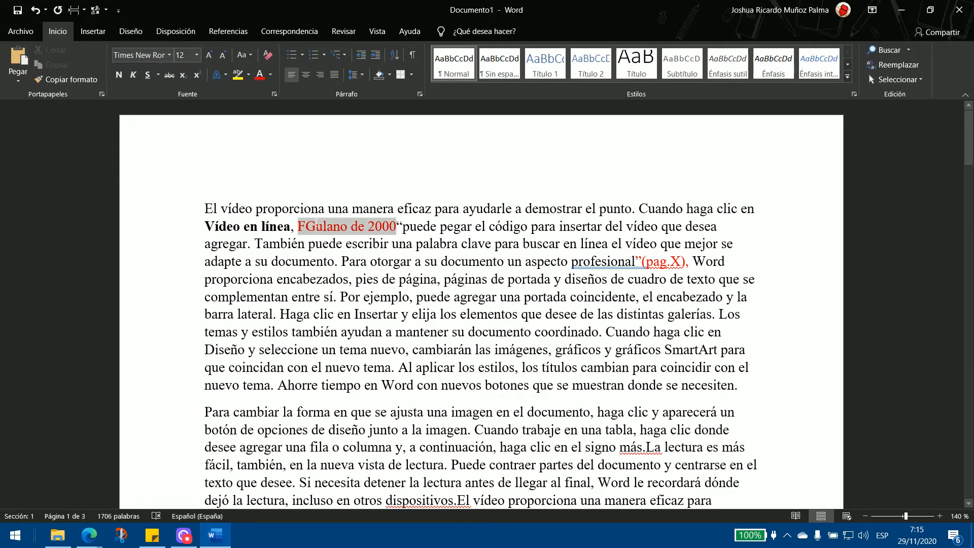
key("Delete")
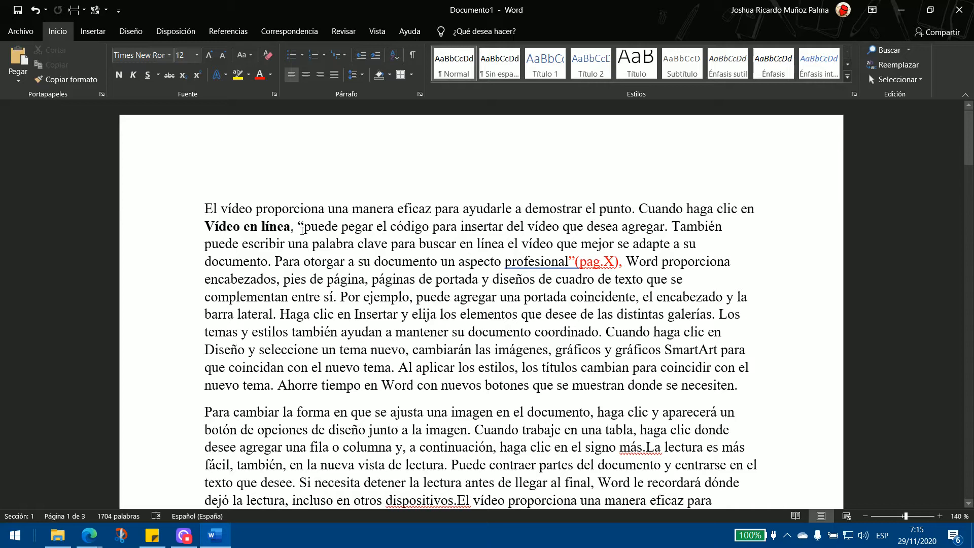
Start adding a new APA citation source before the opening quotation mark in the first paragraph
left_click(232, 33)
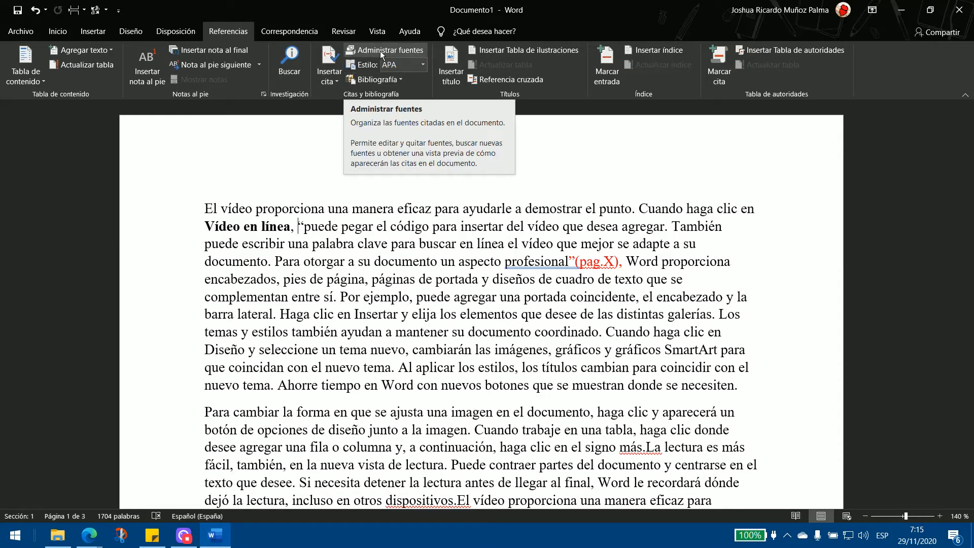
left_click(329, 69)
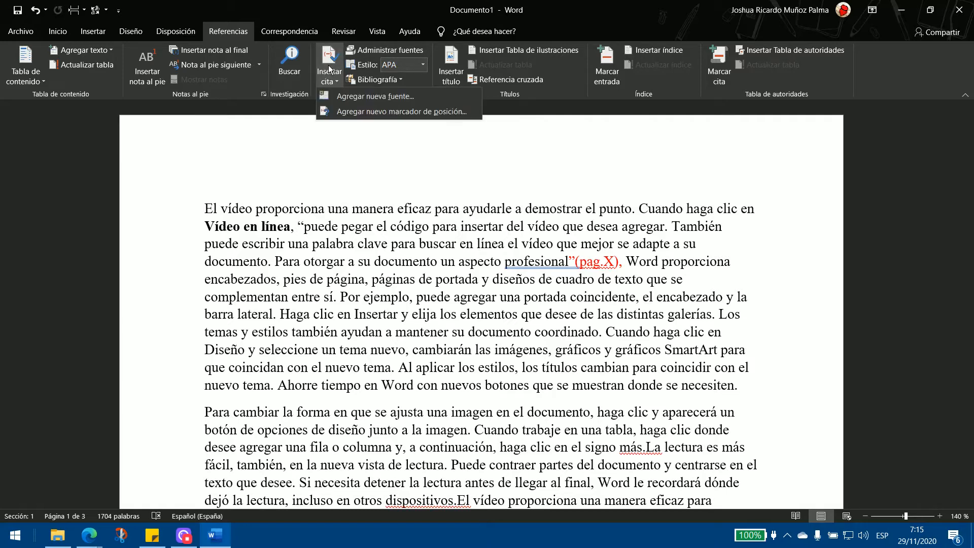
left_click(363, 99)
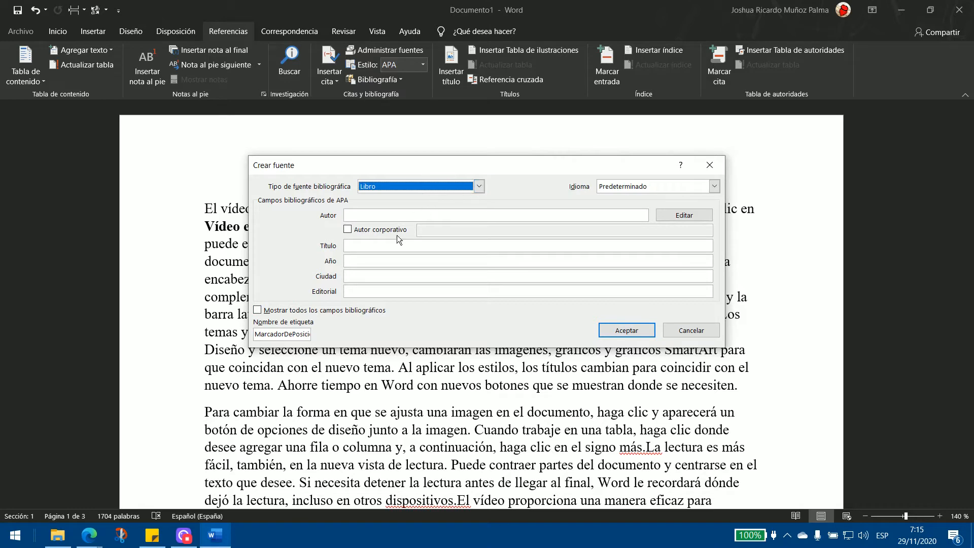
Switch to the browser's Google Académico results for "outlook", view the Google Académico home page and return to the results
left_click(93, 544)
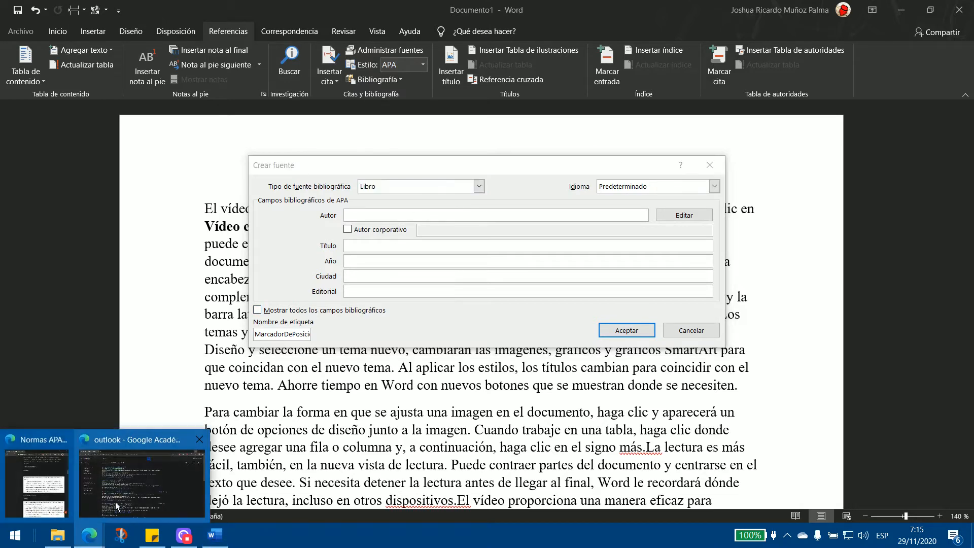
left_click(119, 488)
left_click_drag(228, 68, 164, 74)
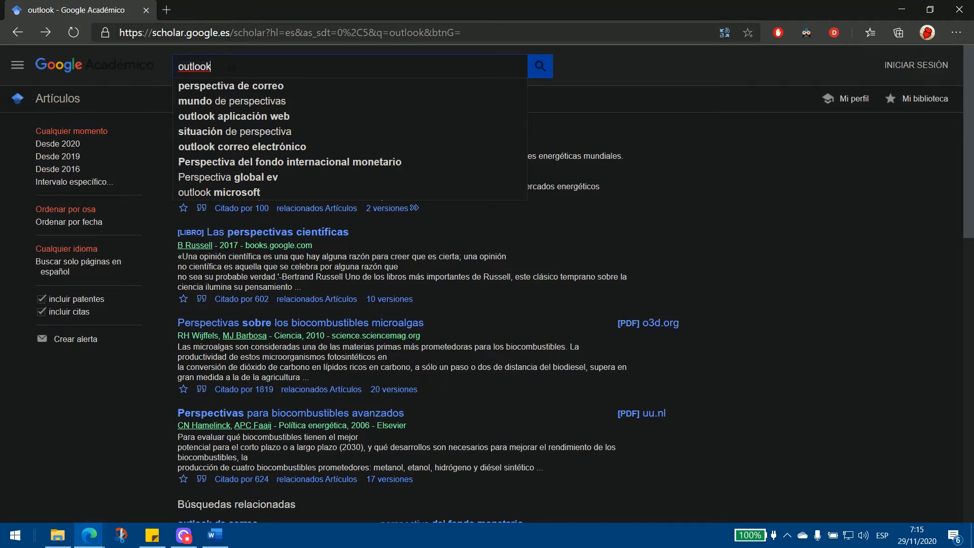
left_click(131, 82)
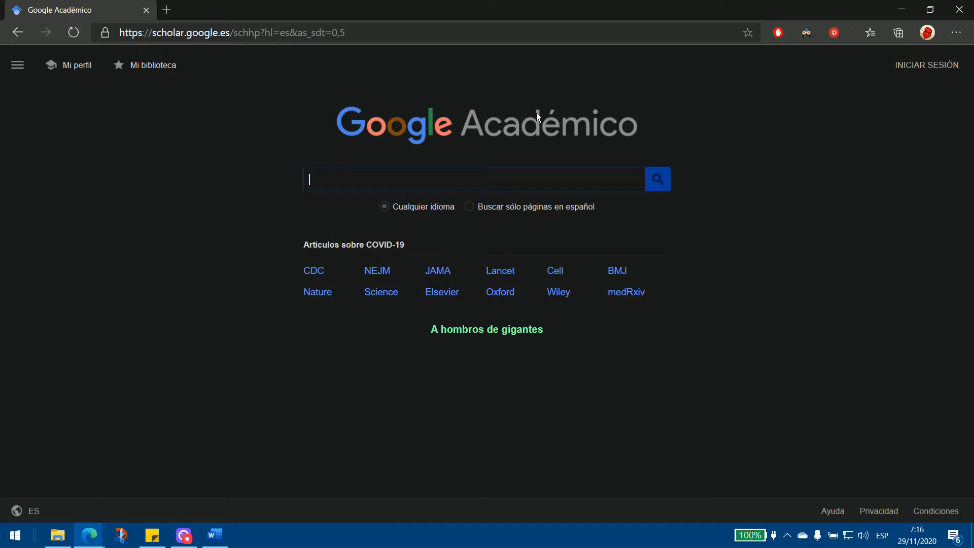
left_click(17, 34)
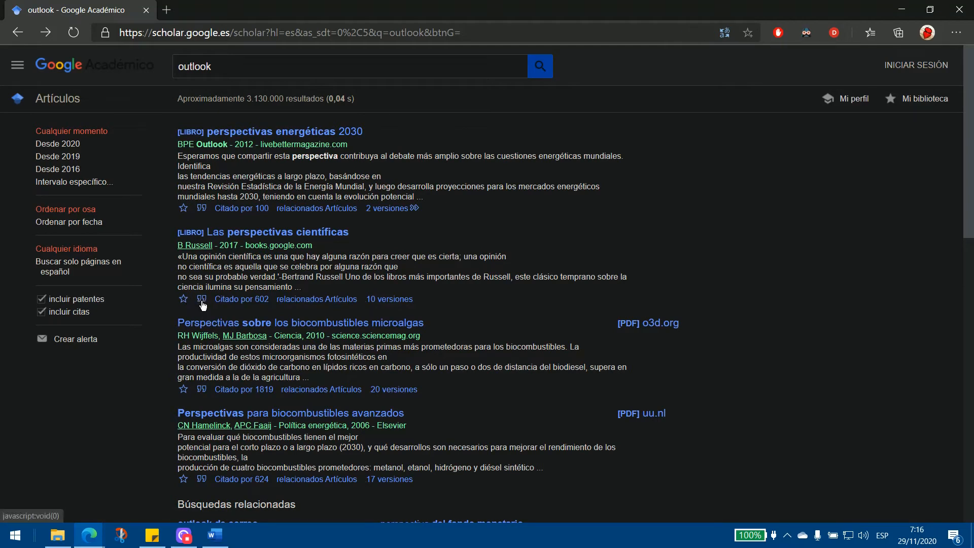
Copy the APA reference of the book "Las perspectivas científicas" from its citation formats, and close them
left_click(202, 300)
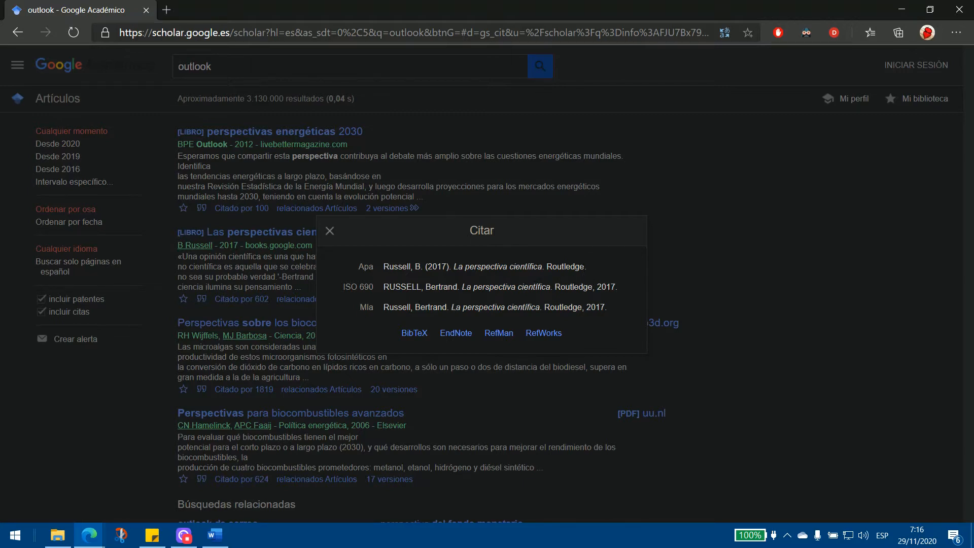
left_click(481, 267)
key("ctrl+c")
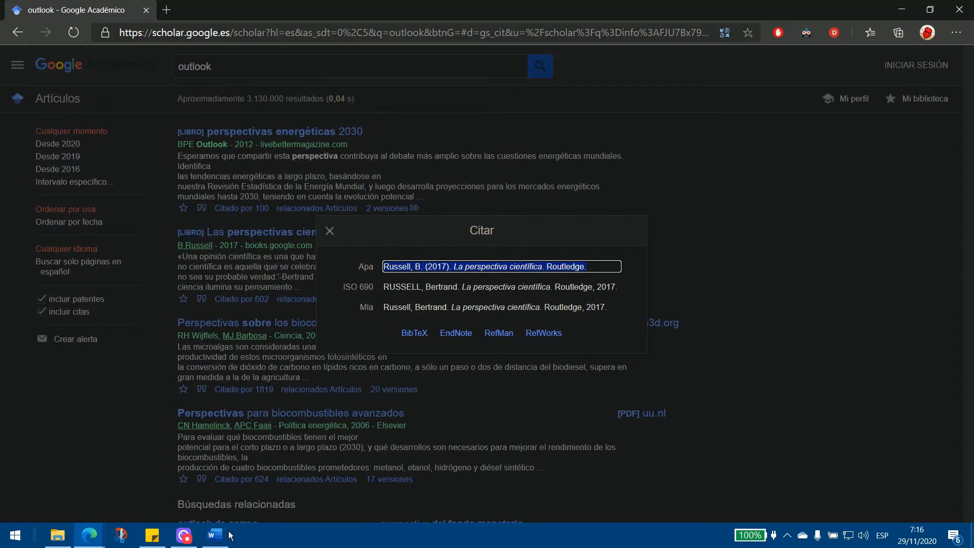
left_click(263, 334)
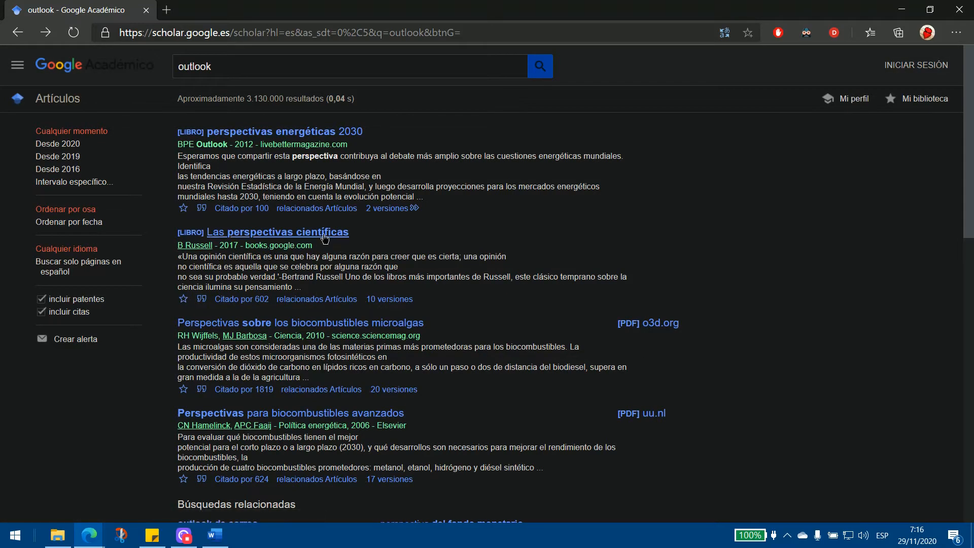
Open the Google Books preview of "Las perspectivas científicas", accept the cookie notice, and examine the cover and title page
left_click(277, 234)
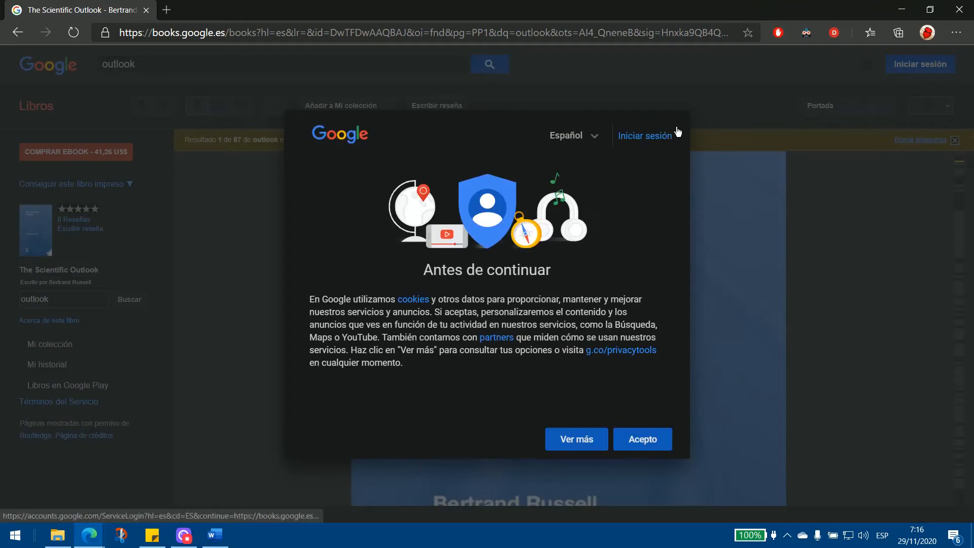
left_click(637, 435)
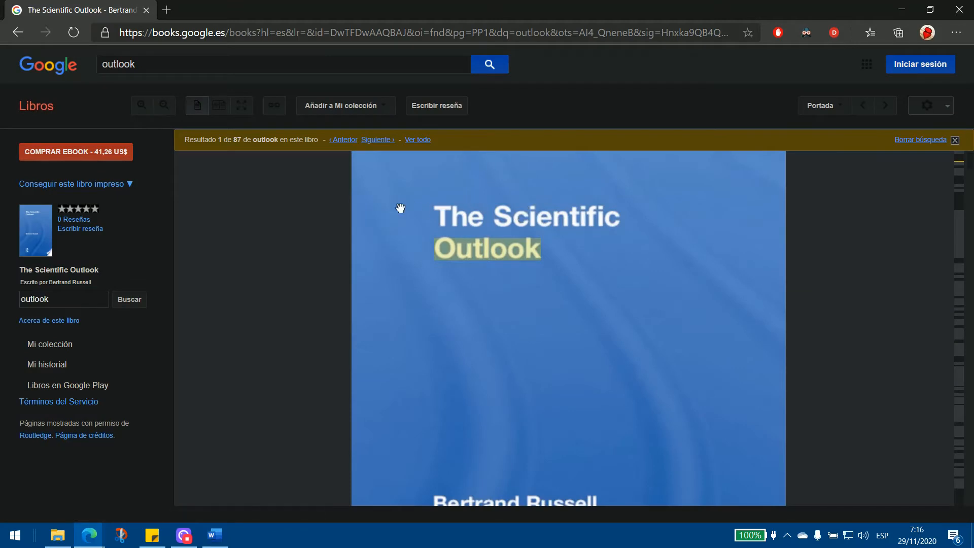
scroll(585, 266, "down", 2)
scroll(586, 267, "down", 7)
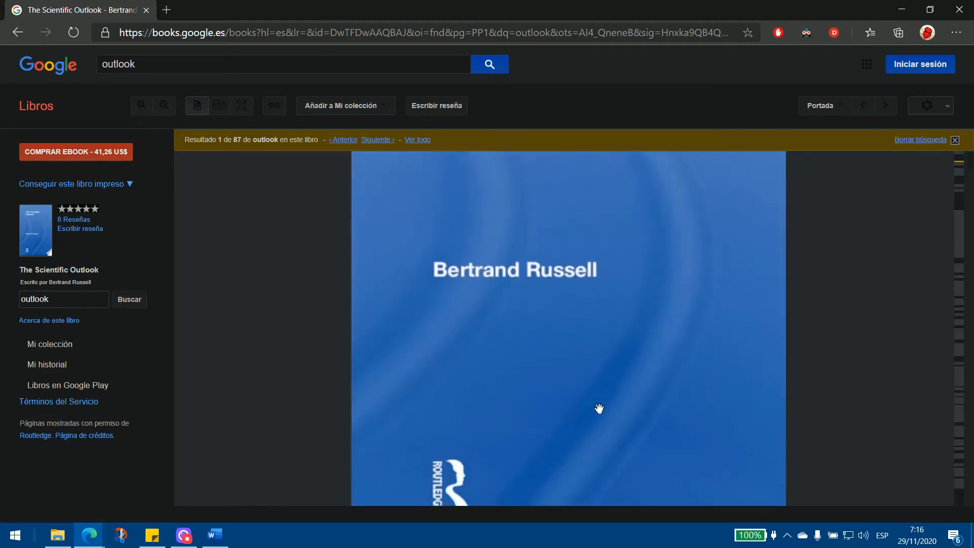
scroll(604, 245, "up", 4)
scroll(580, 339, "up", 5)
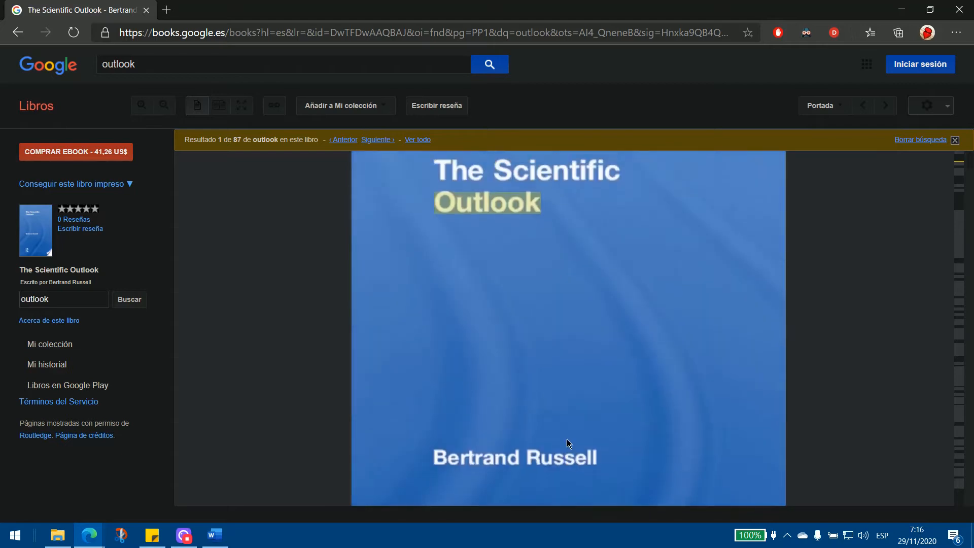
scroll(580, 446, "down", 2)
scroll(580, 446, "down", 5)
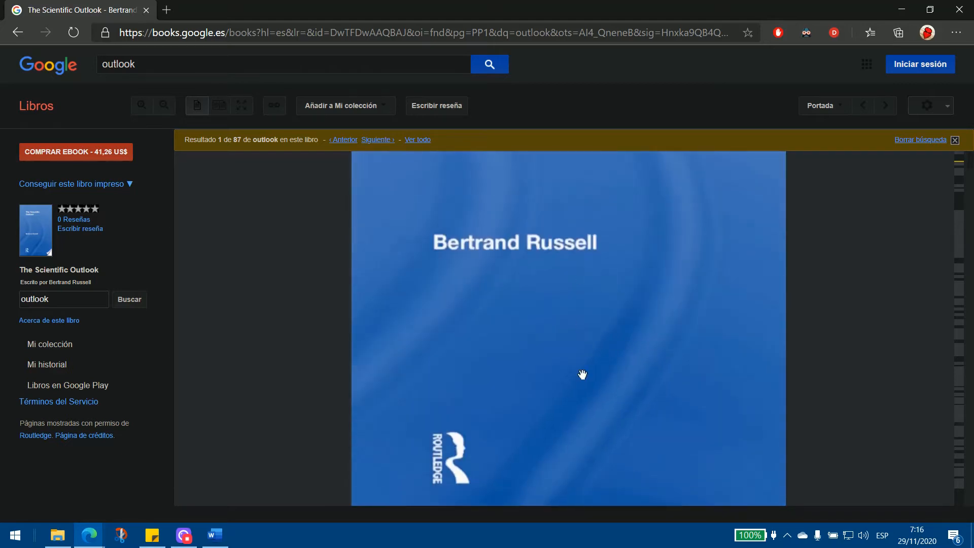
scroll(578, 343, "down", 3)
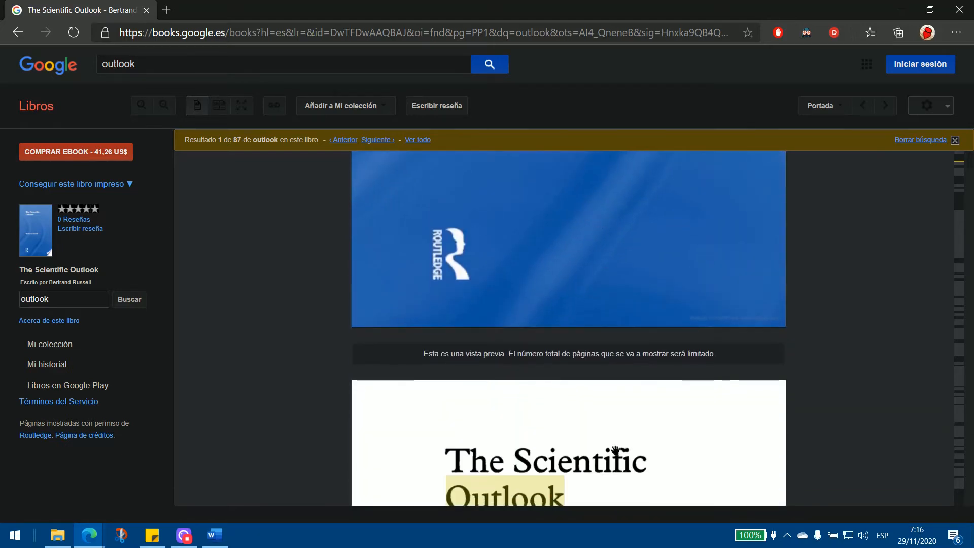
scroll(616, 457, "down", 2)
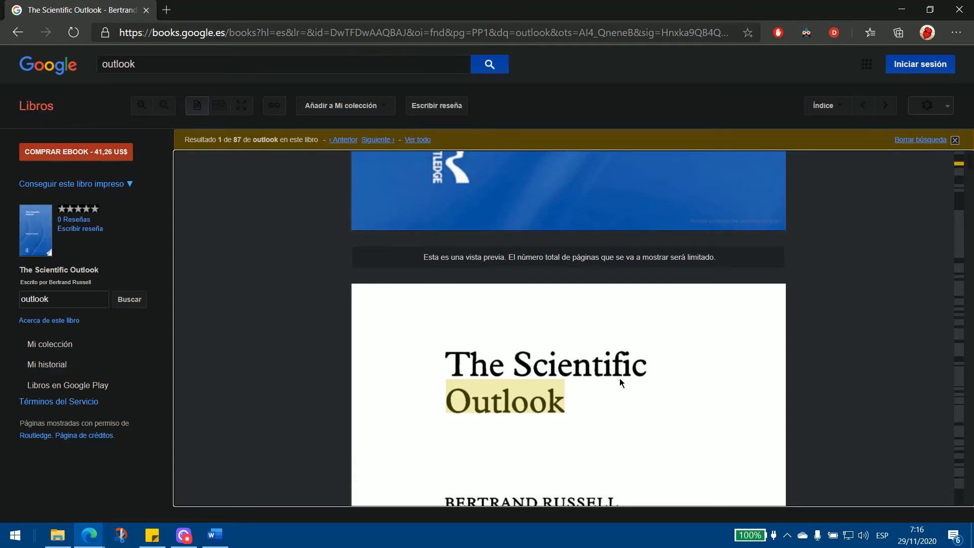
scroll(625, 355, "down", 4)
scroll(570, 387, "up", 9)
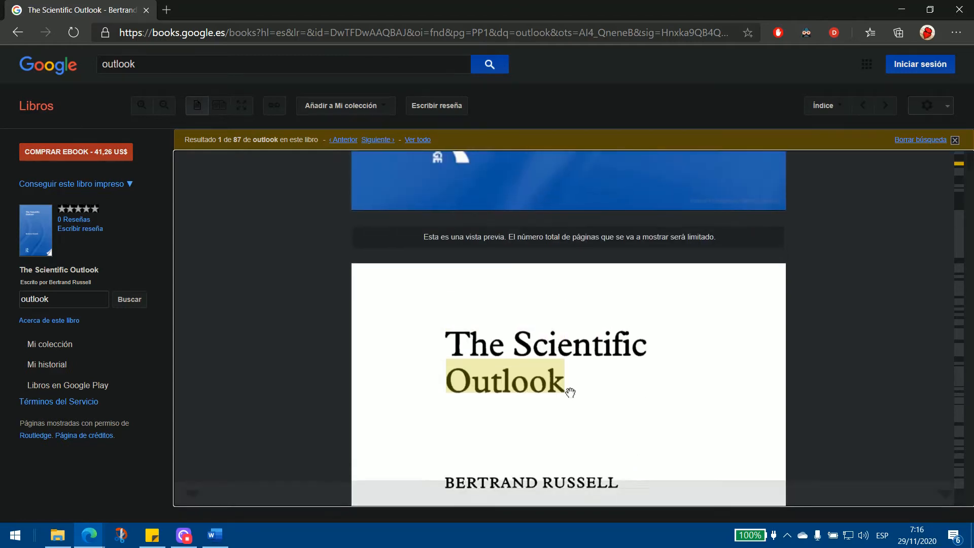
Go back to the Google Académico results, view the same book's citation formats, and switch to Word's source form
left_click(12, 40)
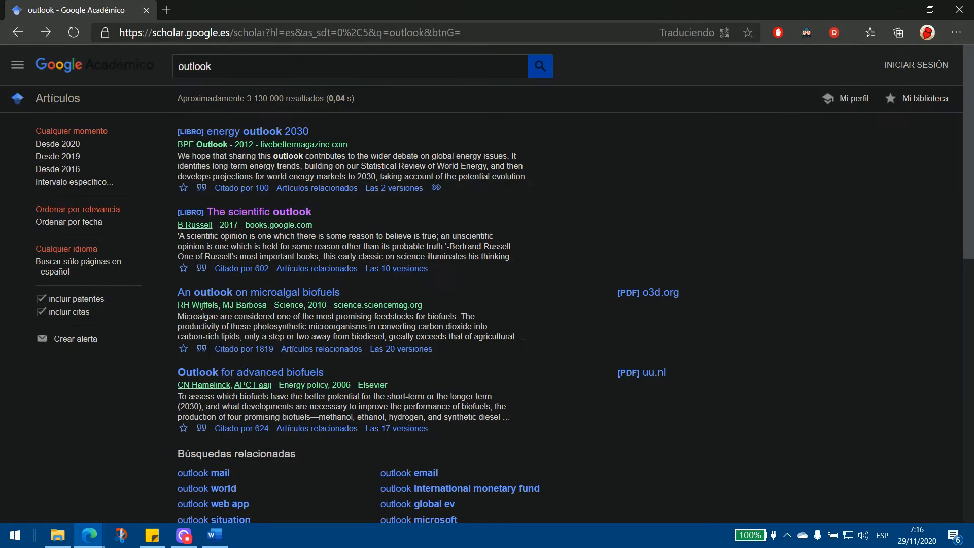
left_click(201, 268)
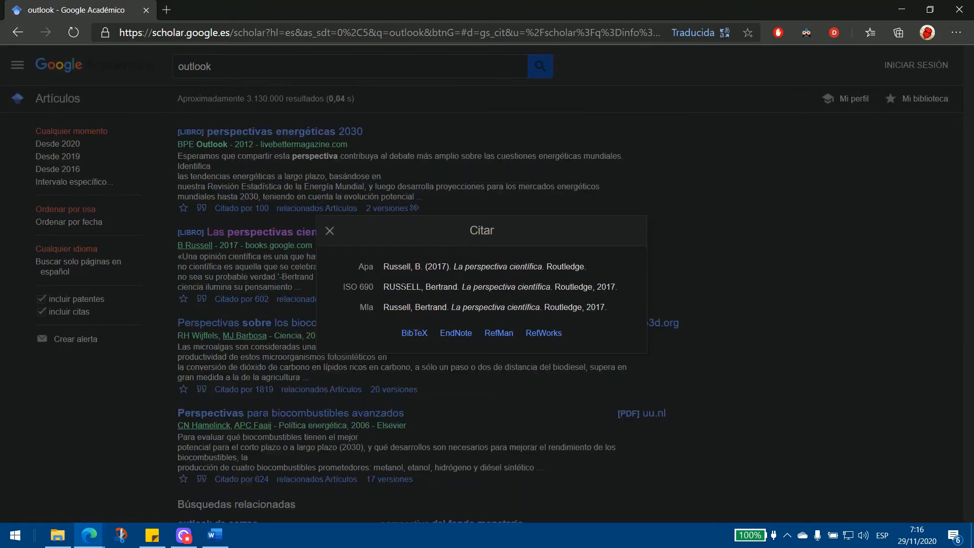
left_click(217, 535)
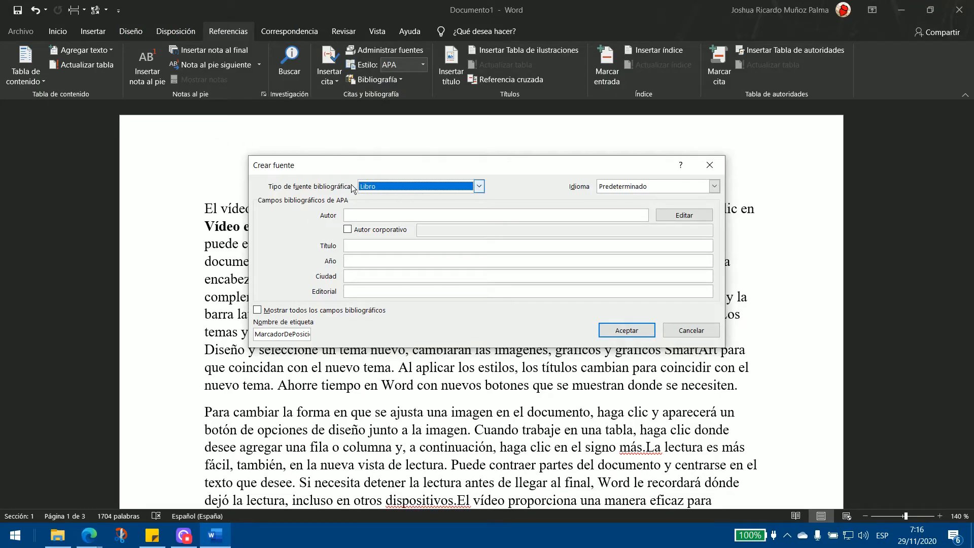
Review the available bibliographic source types for the new source, keeping Libro
left_click(406, 187)
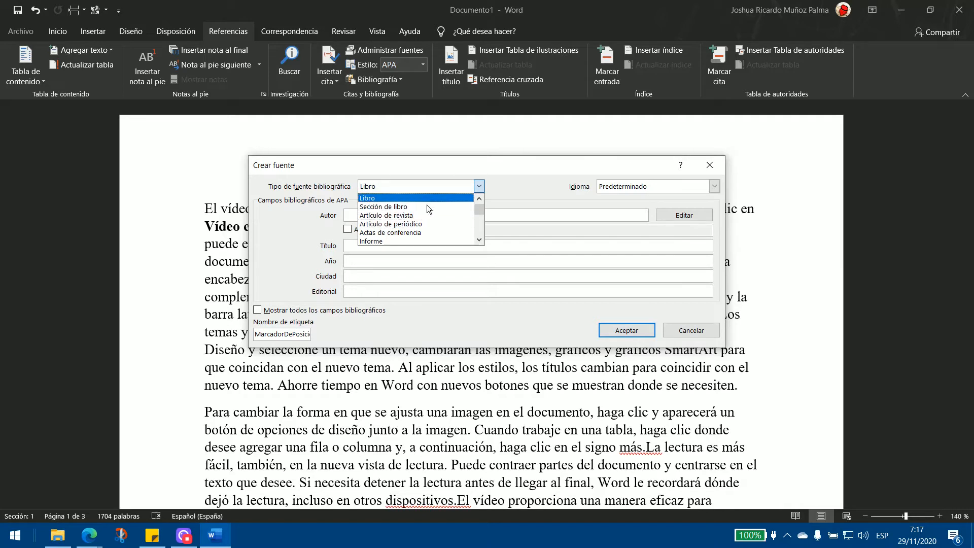
scroll(433, 225, "down", 1)
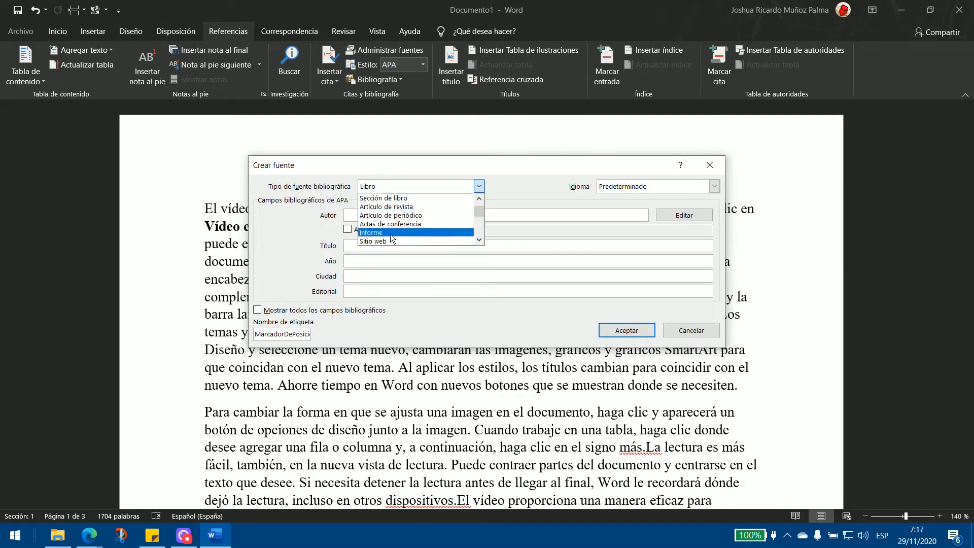
scroll(413, 236, "up", 1)
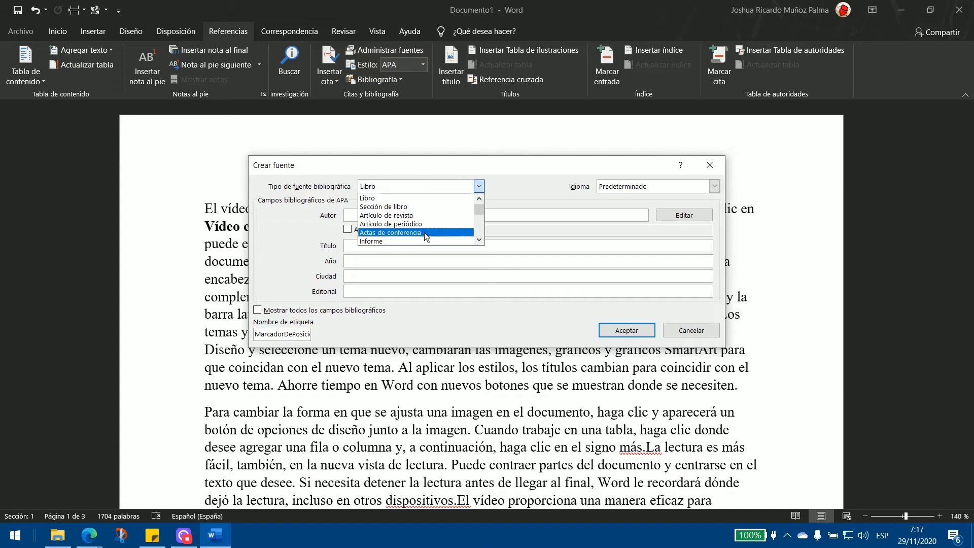
left_click(507, 196)
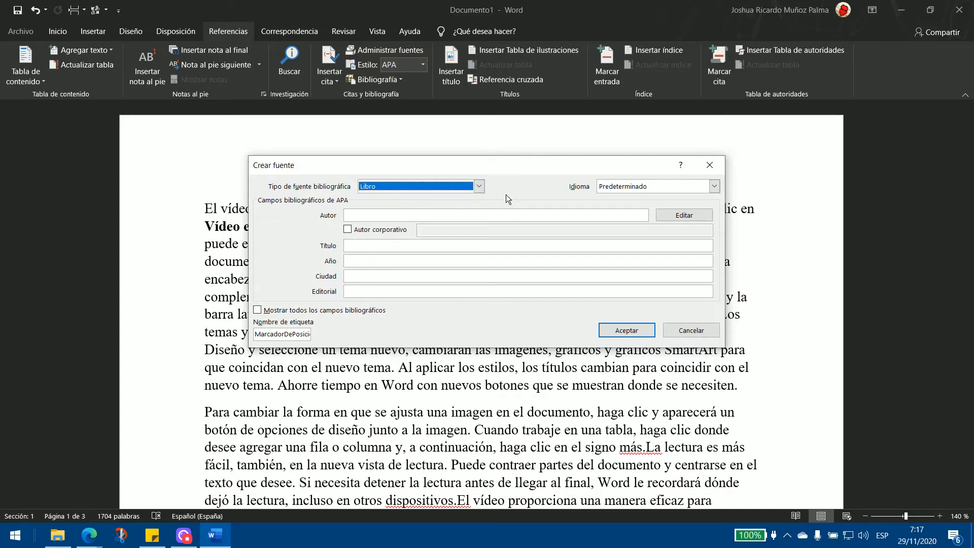
Keep Libro as the source type and enter Russell, B. as the author, trimmed from the copied APA reference
left_click(479, 188)
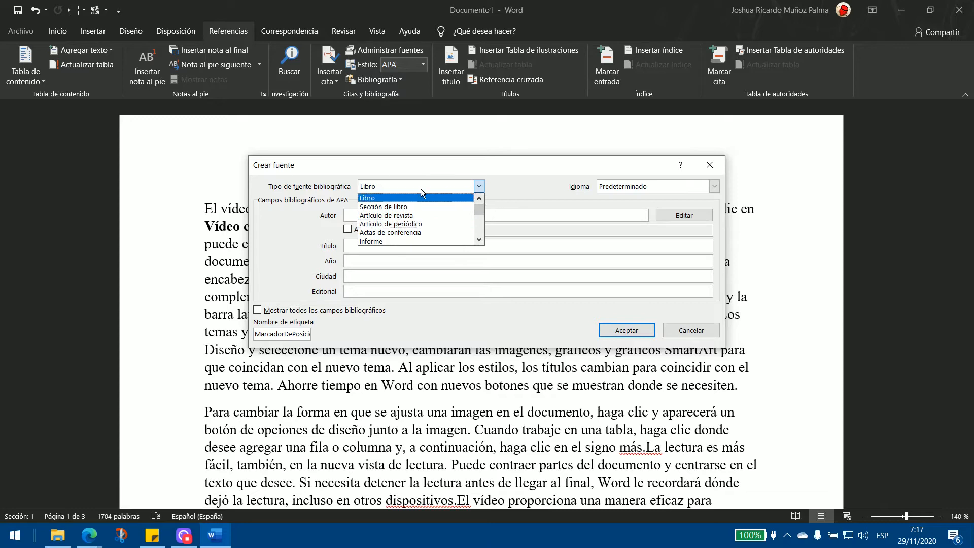
left_click(373, 201)
left_click(377, 216)
key("ctrl+v")
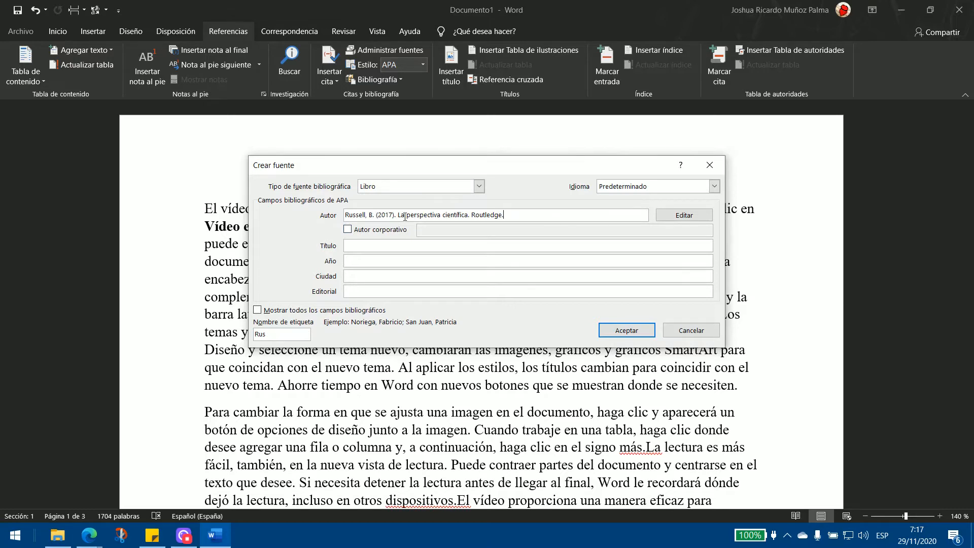
left_click_drag(374, 215, 588, 219)
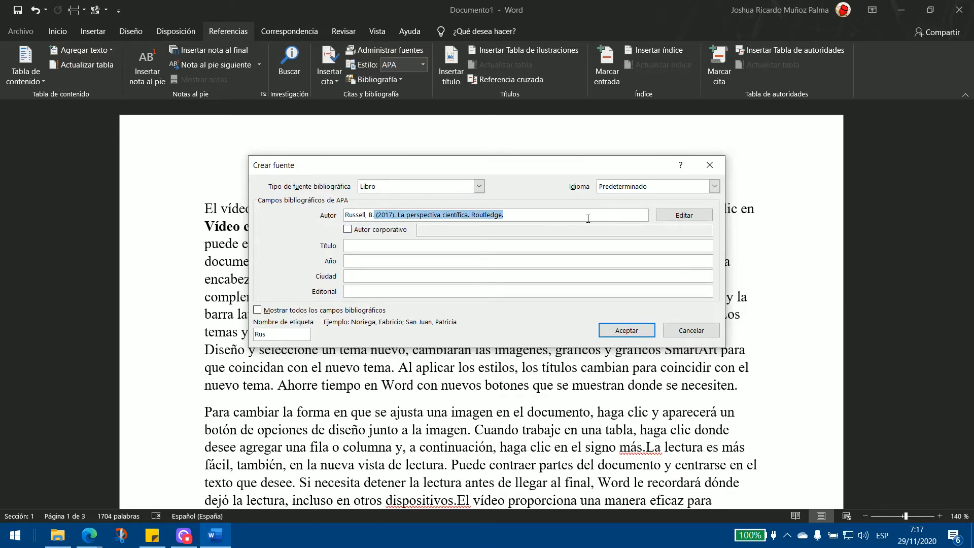
key("BackSpace")
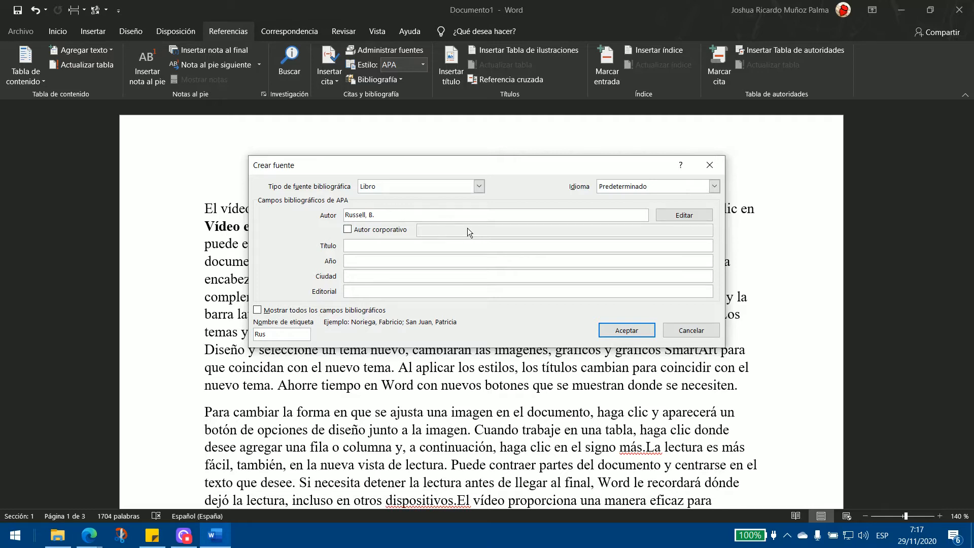
left_click_drag(383, 218, 343, 223)
left_click(386, 219)
left_click_drag(375, 216, 348, 219)
left_click(375, 215)
Fill in the source's title from the copied reference, removing the author and year so it reads "La perspectiva científica. Routledge."
left_click(367, 245)
type("Russell, B. (2017). La perspectiva científica. Routledge.")
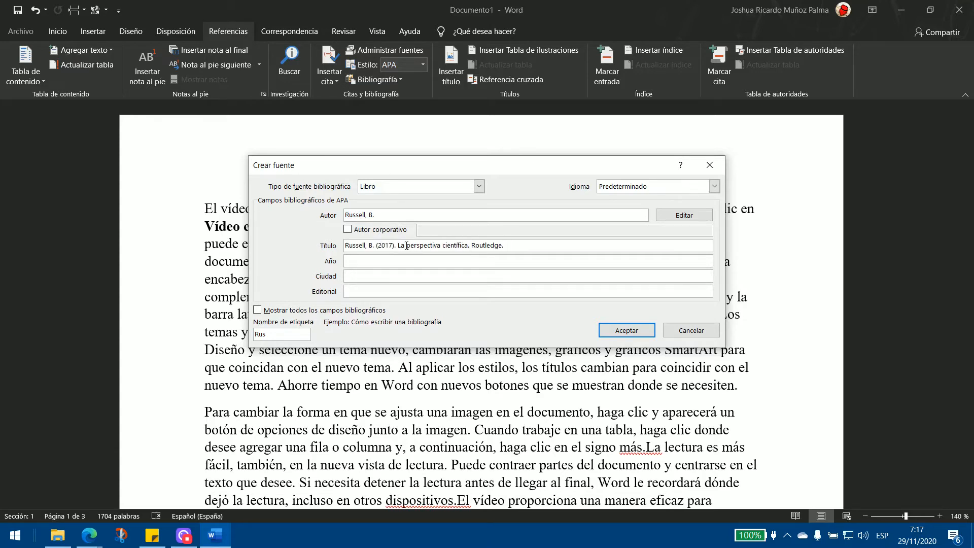
left_click_drag(399, 245, 345, 245)
key("BackSpace")
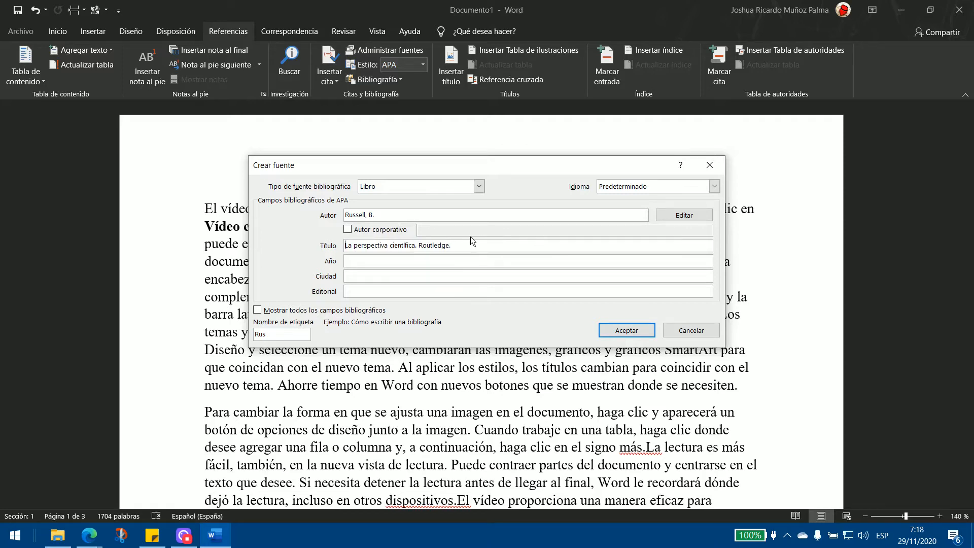
Set the source's year to 2017 and copy "Routledge." from the title into the publisher field
left_click(377, 261)
type("2017")
left_click_drag(450, 246, 484, 245)
key("ctrl+c")
left_click(406, 291)
key("ctrl+v")
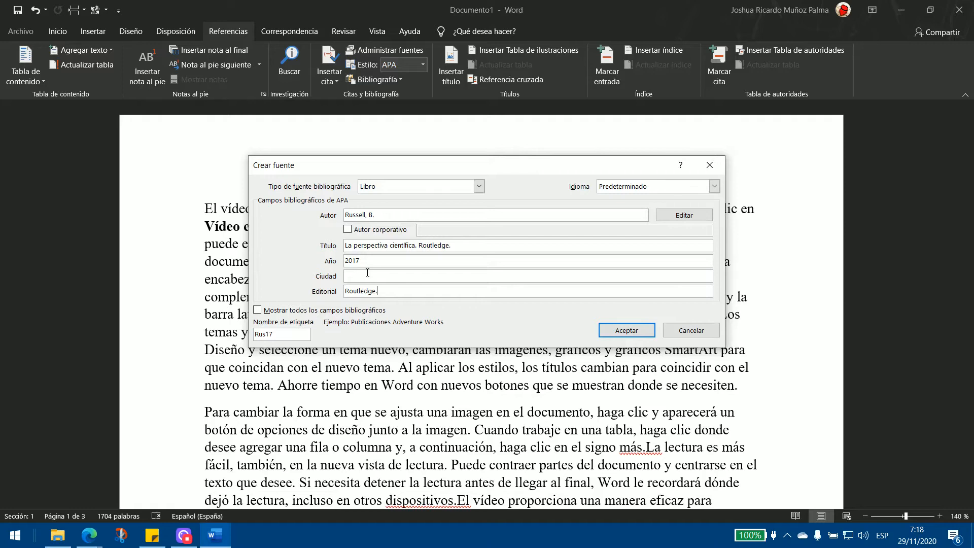
Switch to Google Académico in the browser and reopen the Google Books preview of The Scientific Outlook
left_click(89, 535)
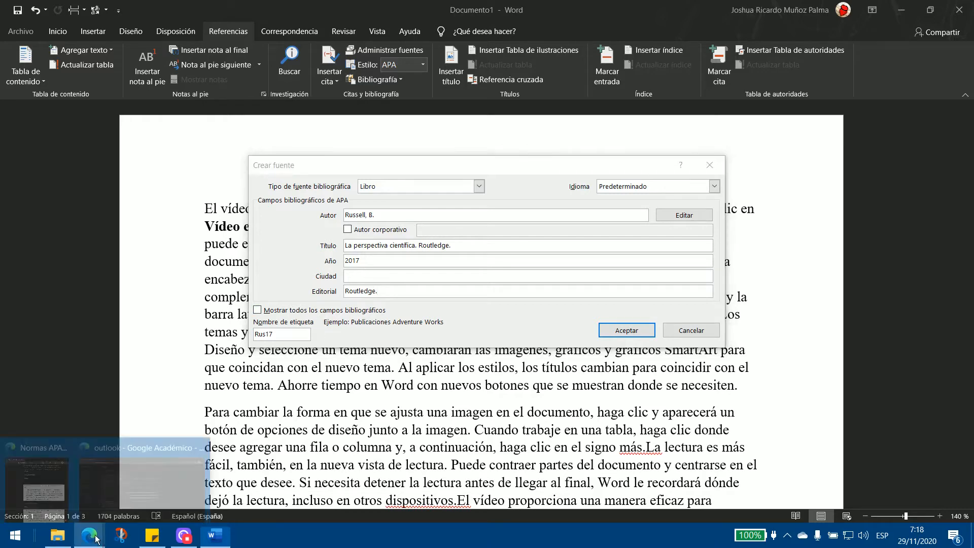
left_click(135, 487)
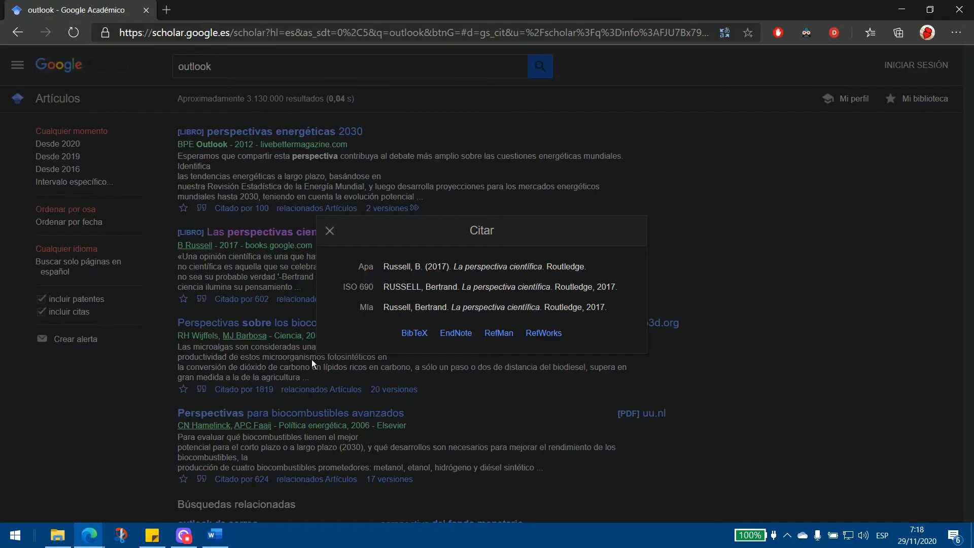
left_click(212, 90)
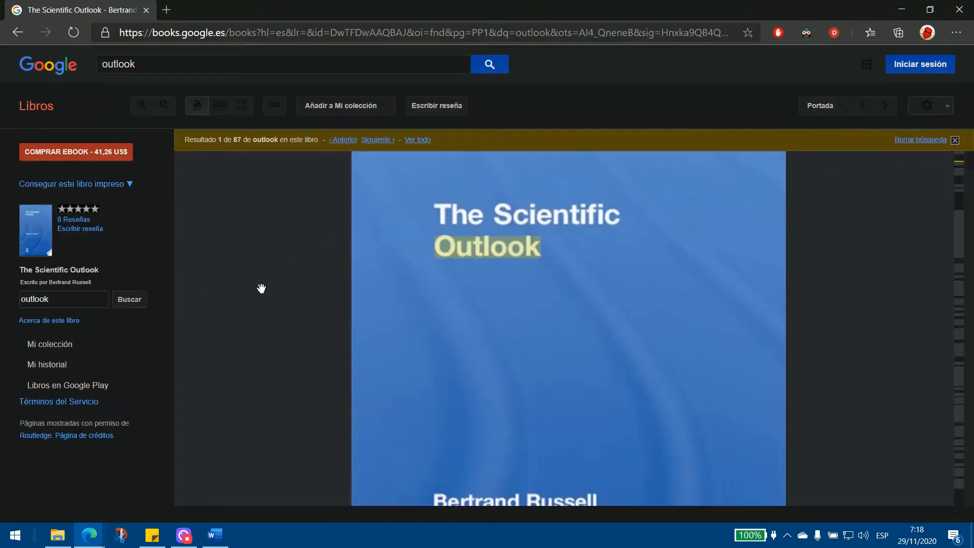
Examine the book's cover, title page and copyright page for the publisher's city
scroll(558, 247, "down", 3)
scroll(663, 306, "down", 8)
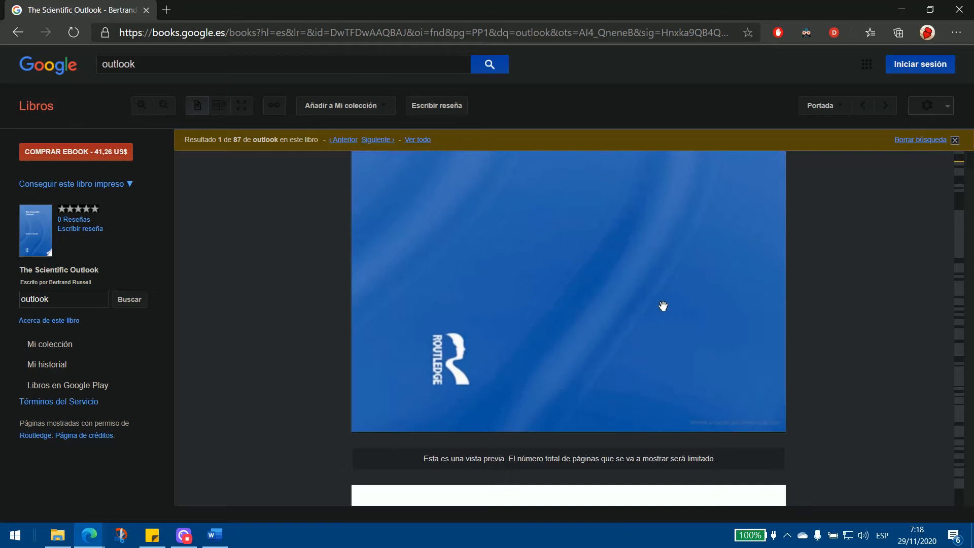
scroll(610, 330, "down", 10)
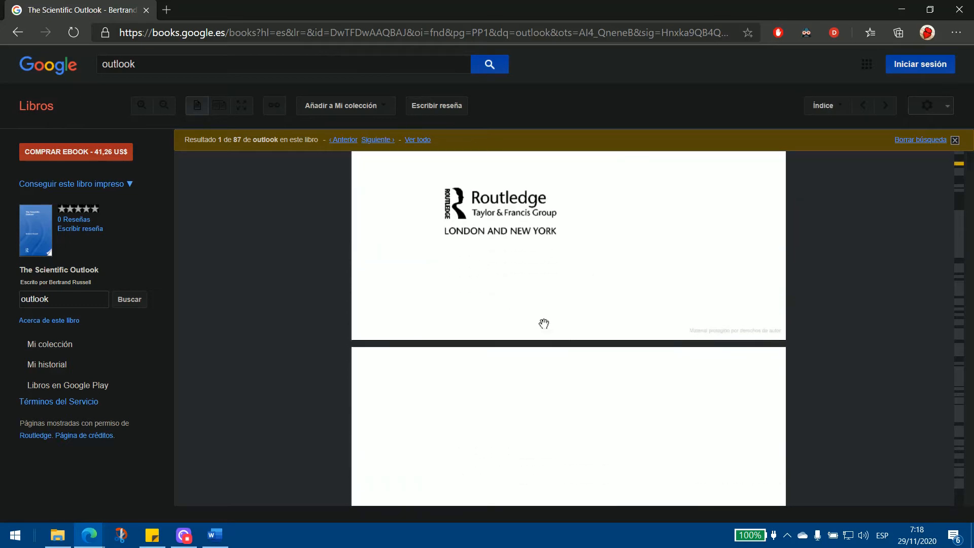
scroll(639, 227, "up", 4)
scroll(639, 227, "up", 6)
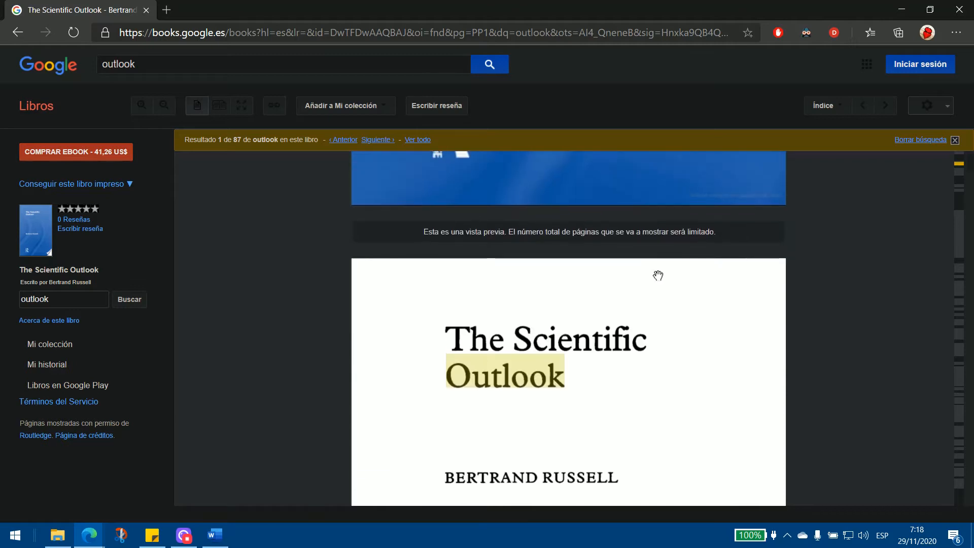
scroll(677, 294, "down", 3)
scroll(548, 228, "up", 6)
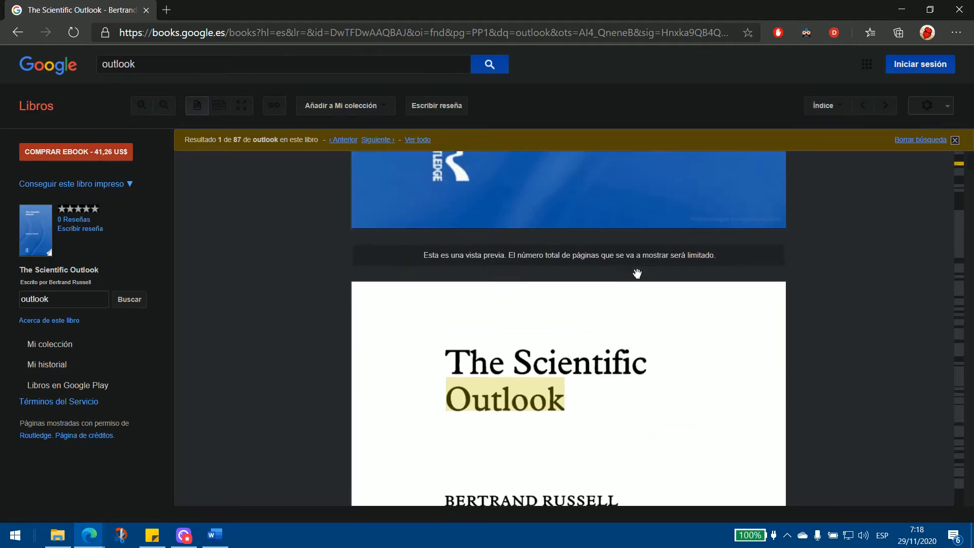
scroll(573, 295, "down", 8)
scroll(573, 296, "down", 5)
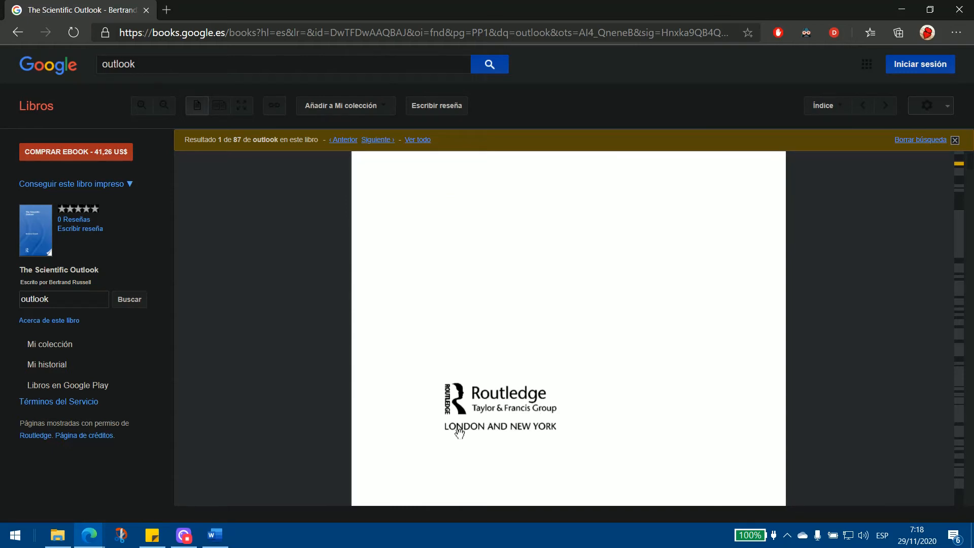
scroll(542, 426, "down", 5)
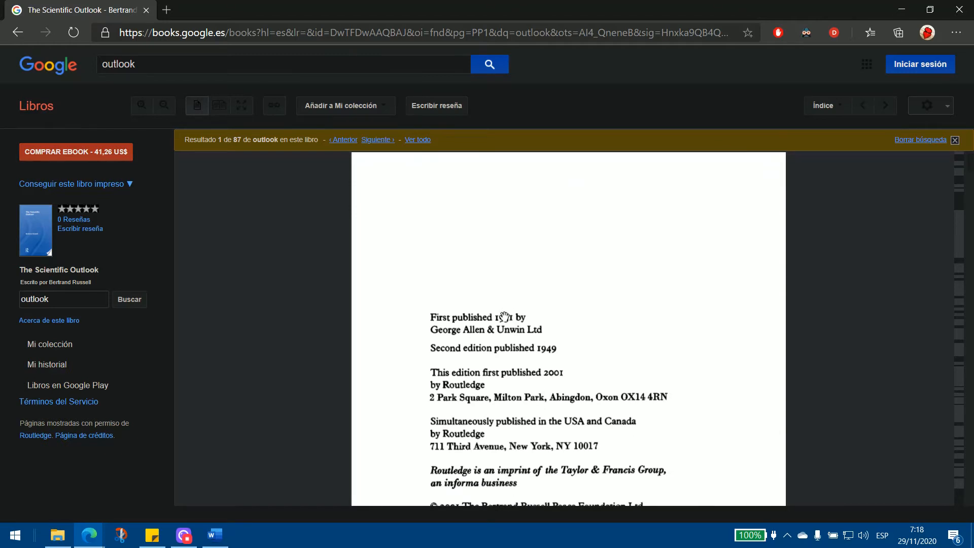
scroll(503, 374, "down", 4)
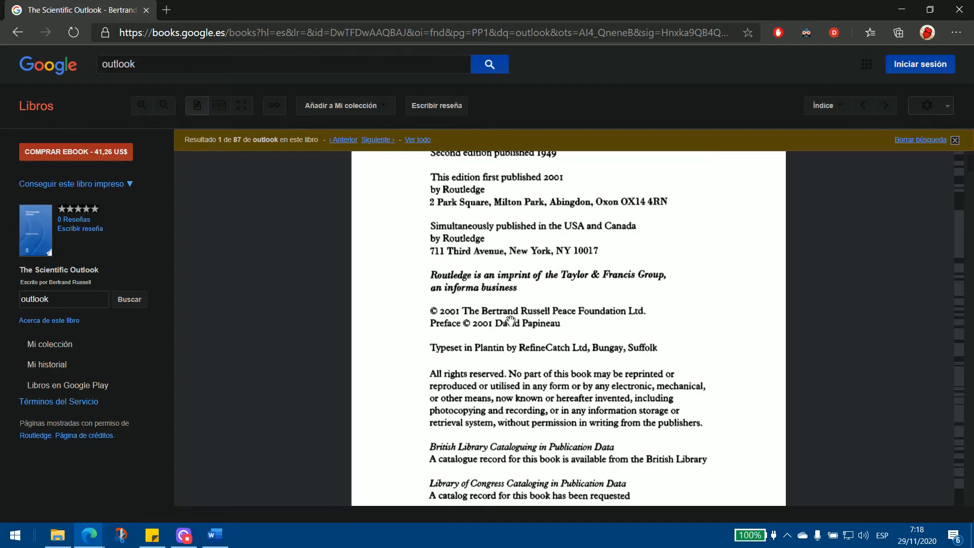
scroll(424, 337, "up", 10)
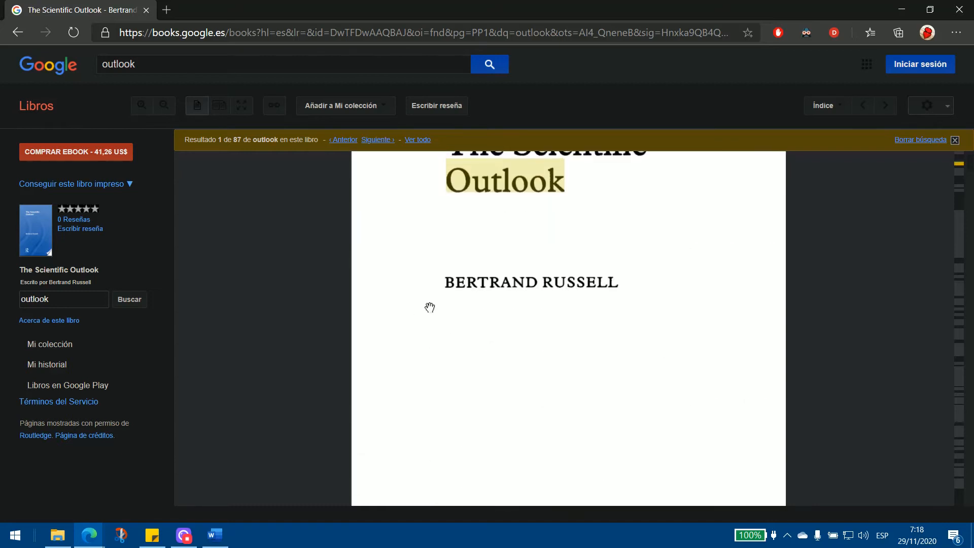
Switch back to Word, complete the source with New York as the city, and add a colon after the inserted citation
left_click(215, 535)
left_click(383, 274)
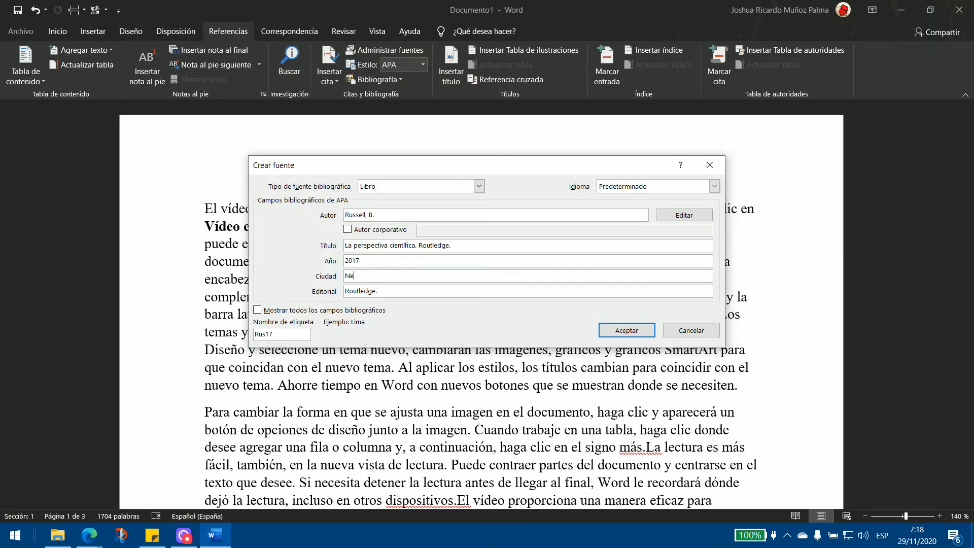
type("Ney")
key("BackSpace")
key("BackSpace")
type("ew York")
left_click(626, 331)
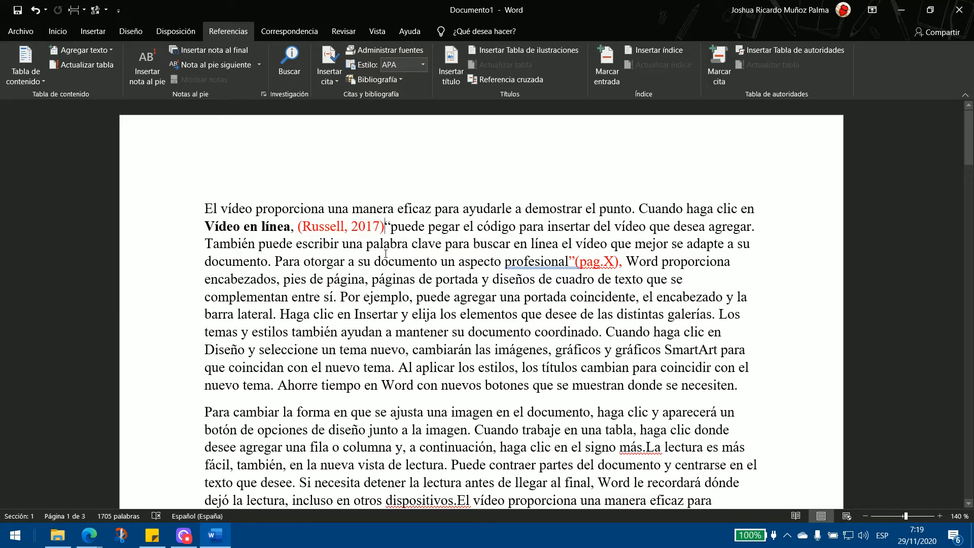
type(":")
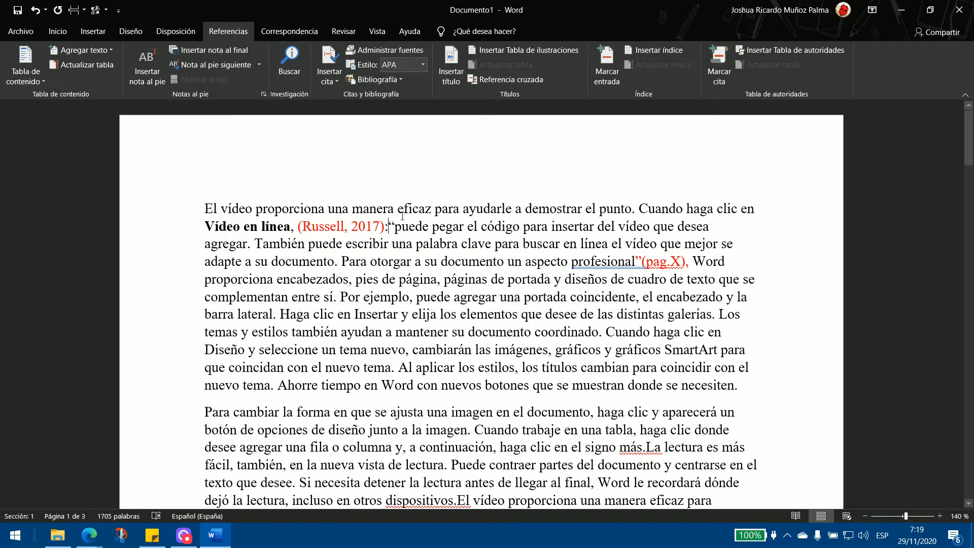
Insert the existing Russell, 2017 citation before "haga clic y aparecerá" in the "Haga clic en Insertar" paragraph, followed by a colon
scroll(347, 235, "down", 10)
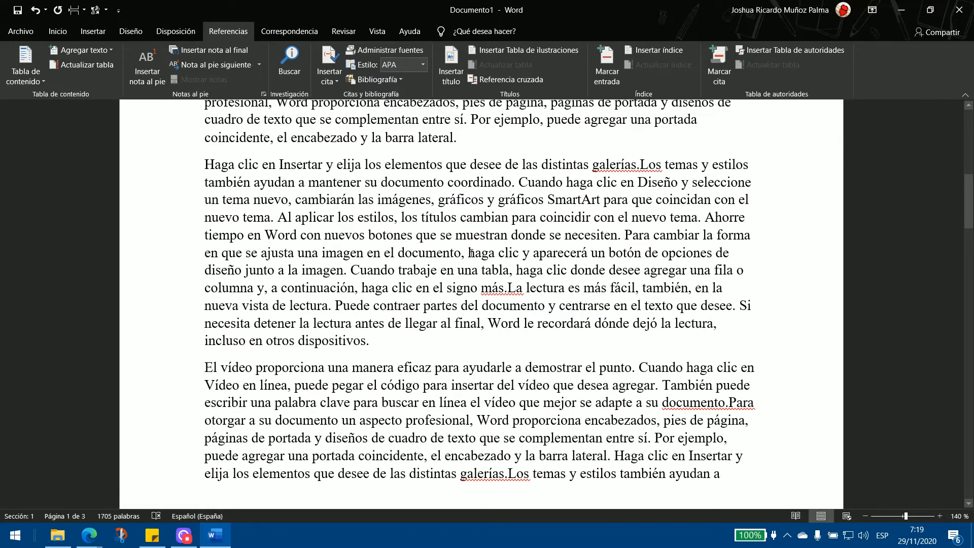
left_click_drag(468, 252, 504, 287)
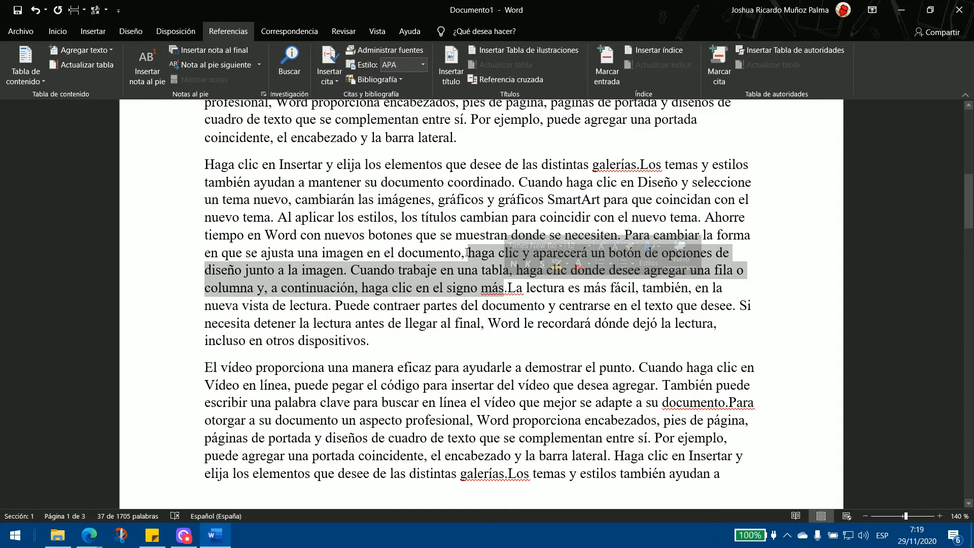
left_click(467, 252)
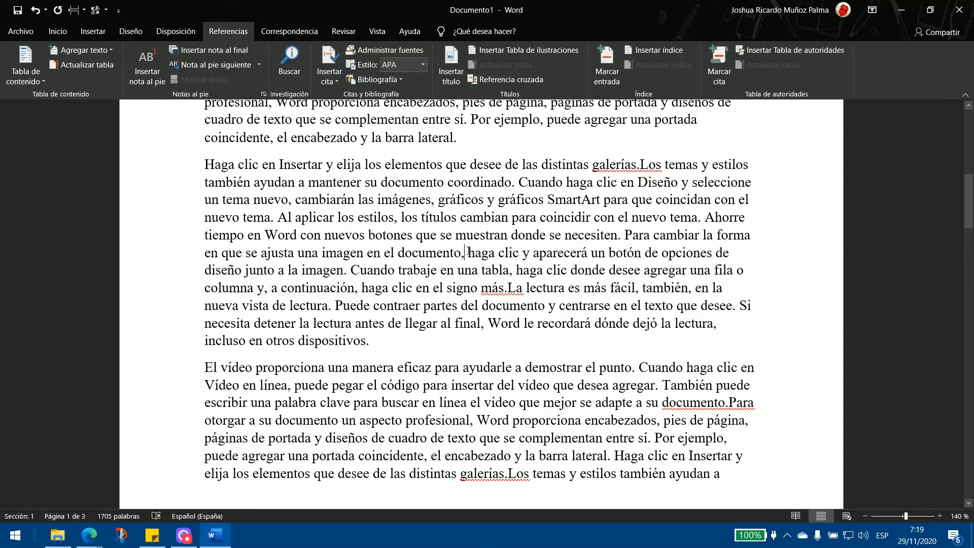
left_click(327, 78)
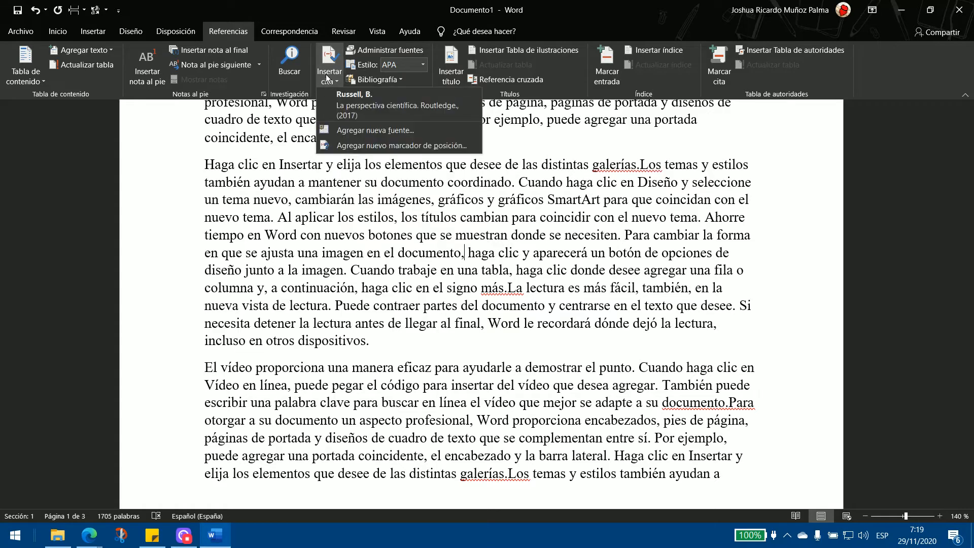
left_click(378, 112)
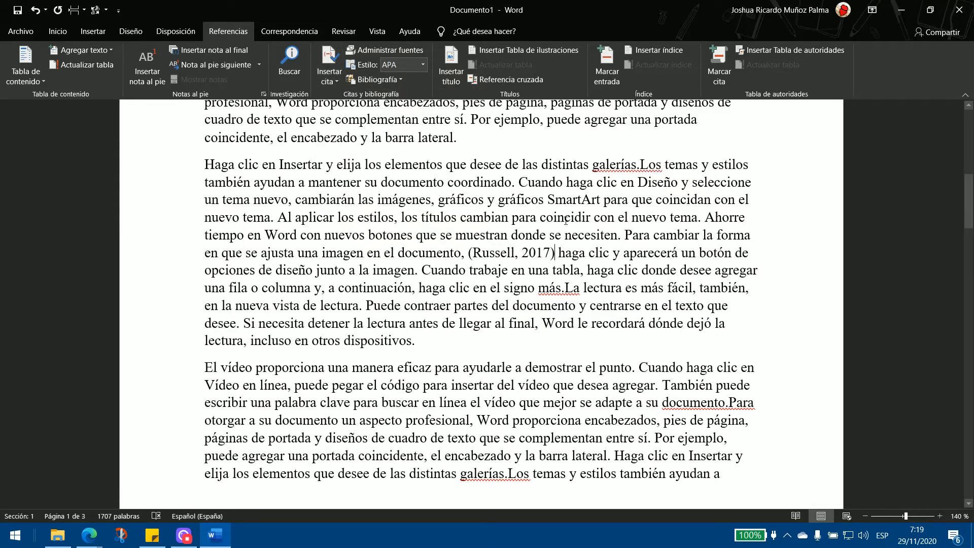
type(":")
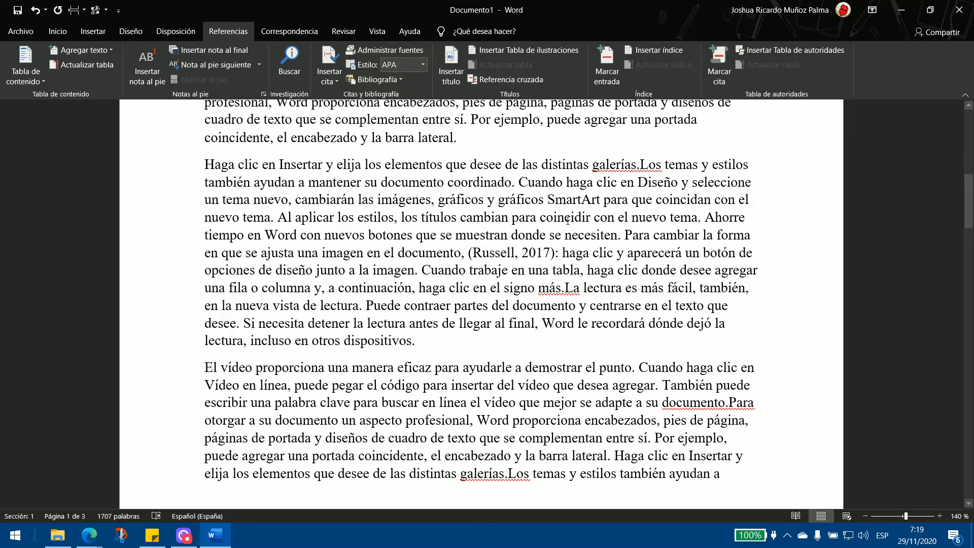
Enclose the passage from "haga clic y aparecerá" to "a continuación" in quotation marks
type("\"")
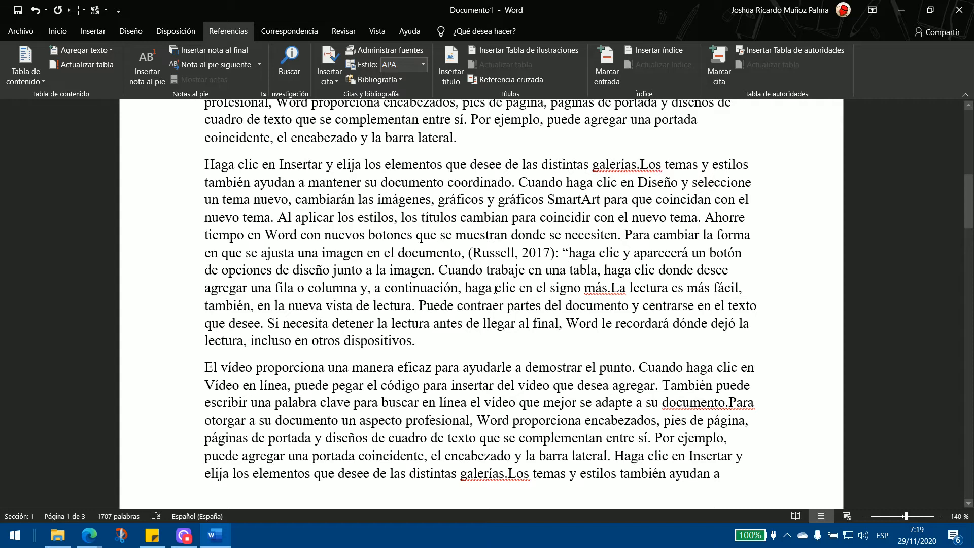
type("\"")
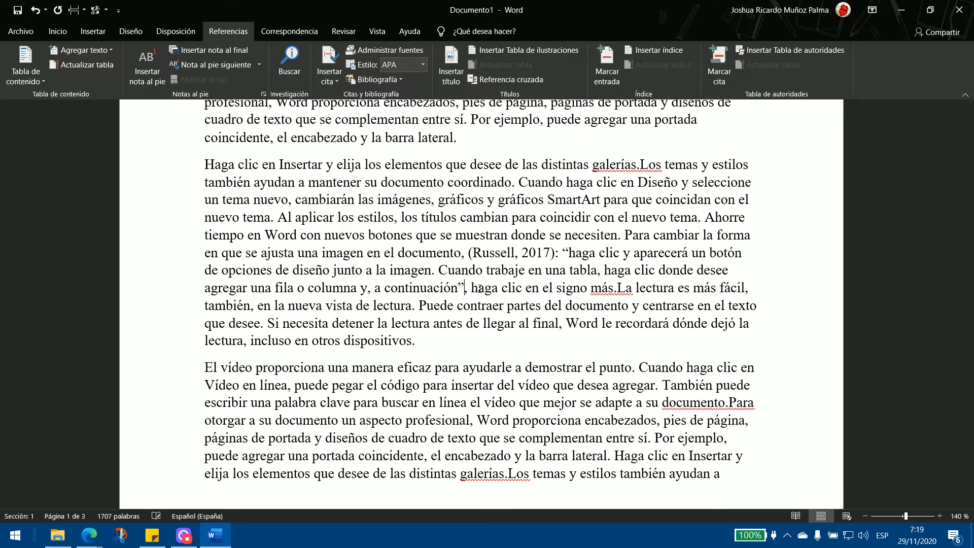
left_click_drag(562, 253, 463, 288)
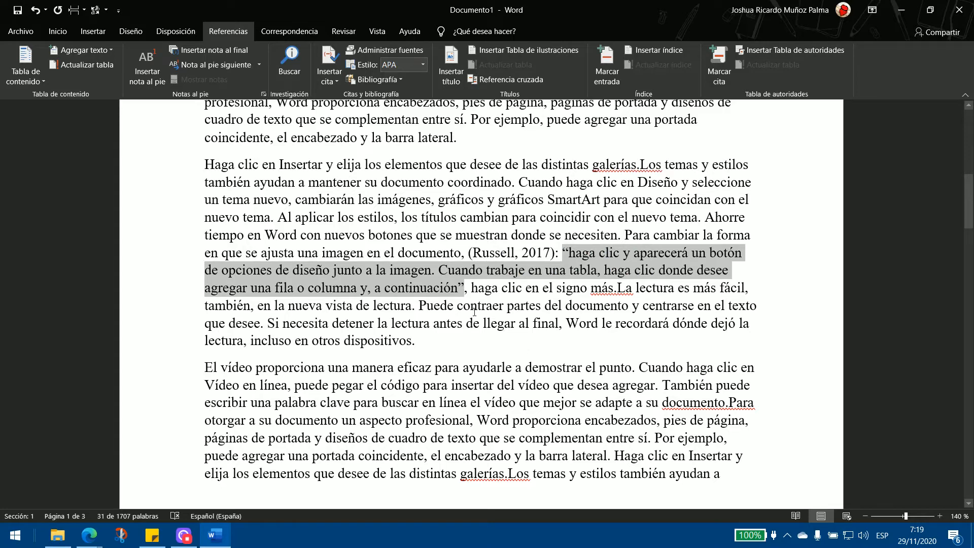
Add the page reference "(pag. 3)" directly after the closing quotation mark
left_click(466, 289)
type(",")
type("()")
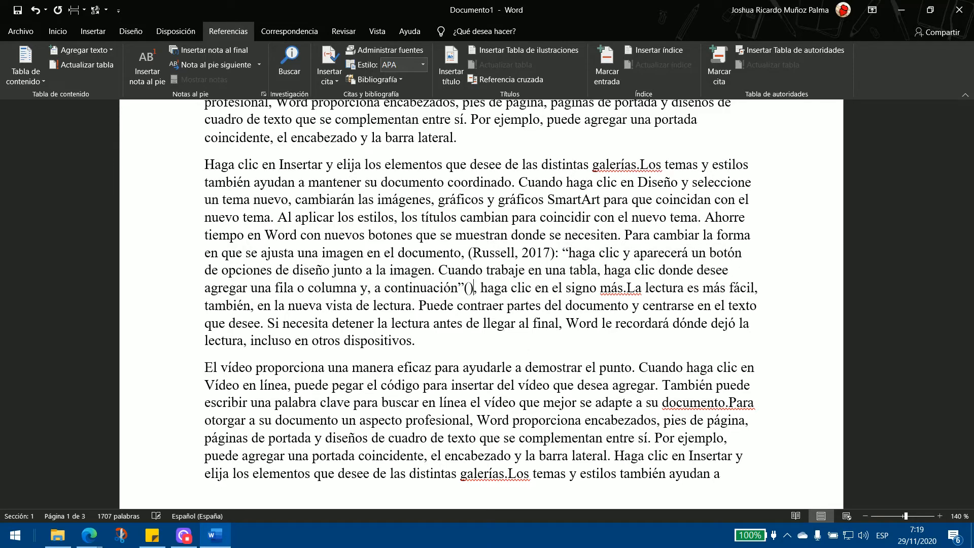
type("pag")
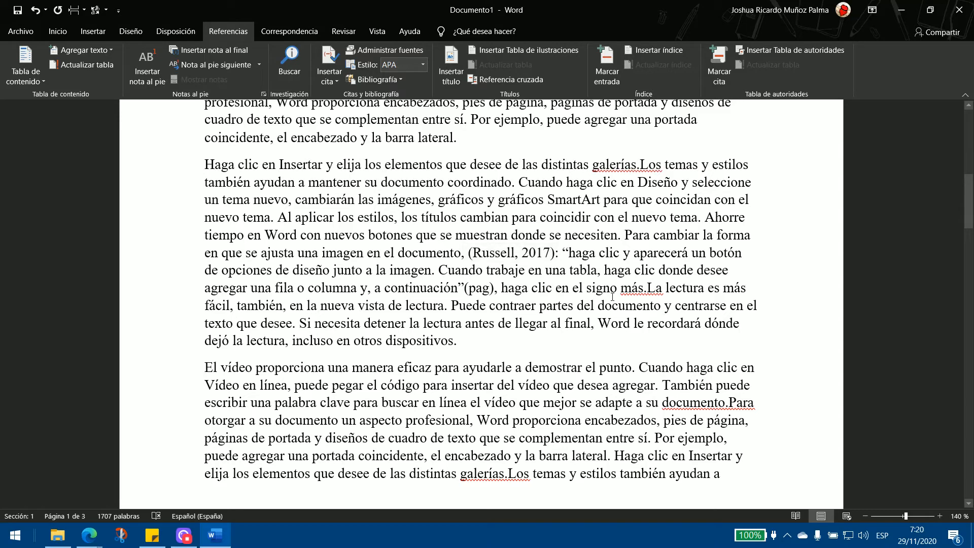
type(" 3")
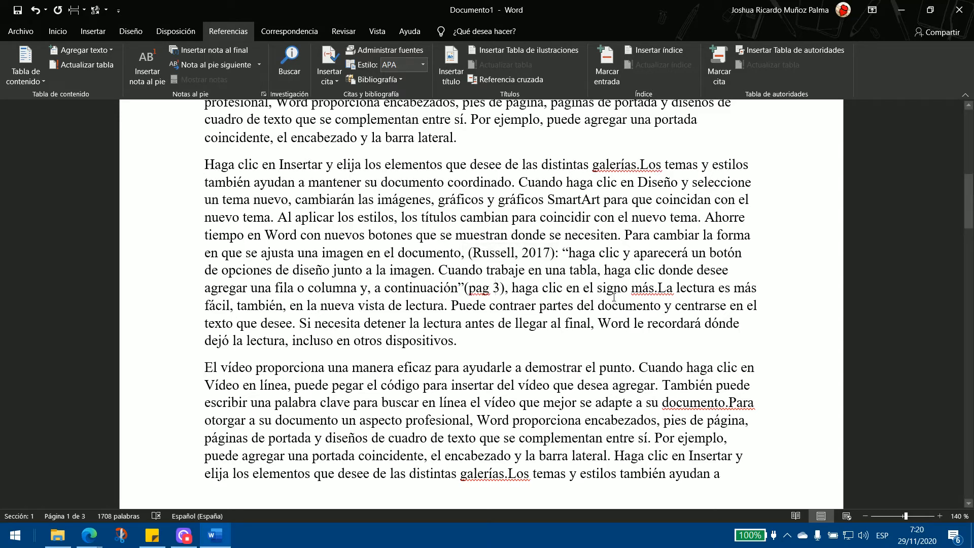
type(".")
Colour the second citation dark blue, from "(Russell, 2017)" through the quoted passage to "(pag. 3)"
left_click_drag(465, 253, 508, 287)
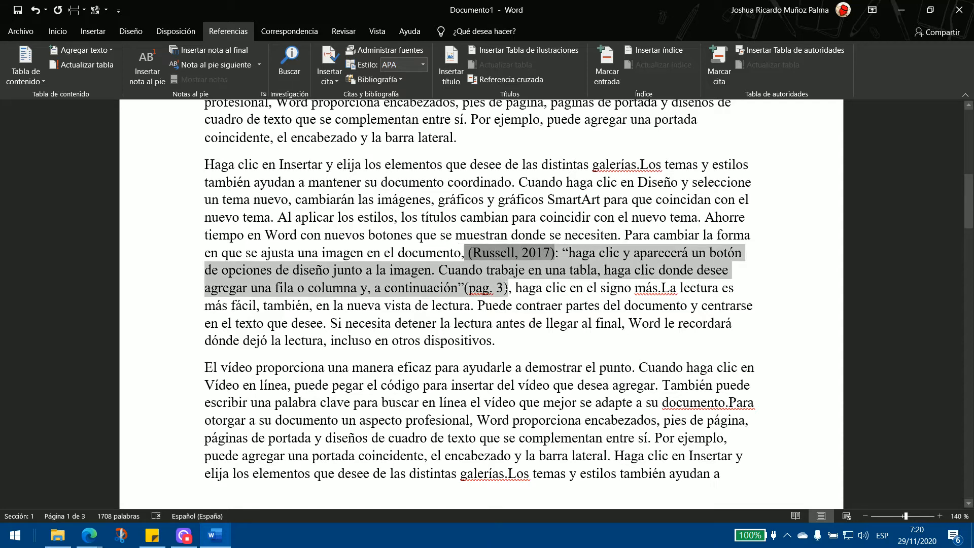
left_click(57, 31)
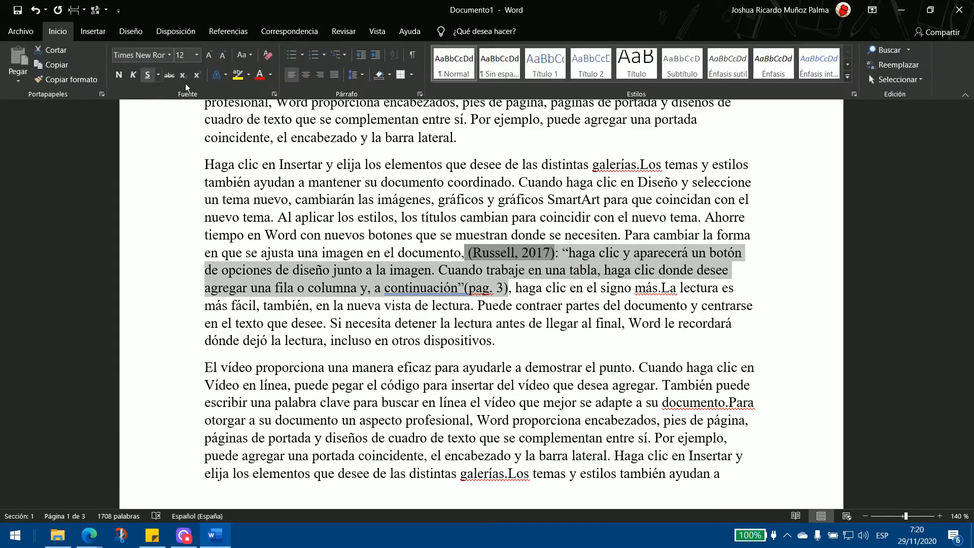
left_click(271, 74)
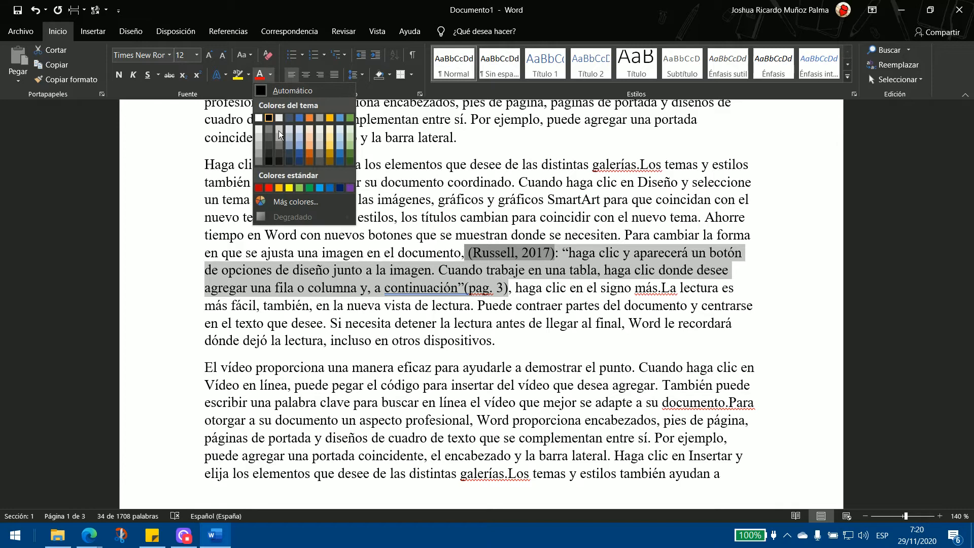
left_click(300, 154)
left_click(560, 271)
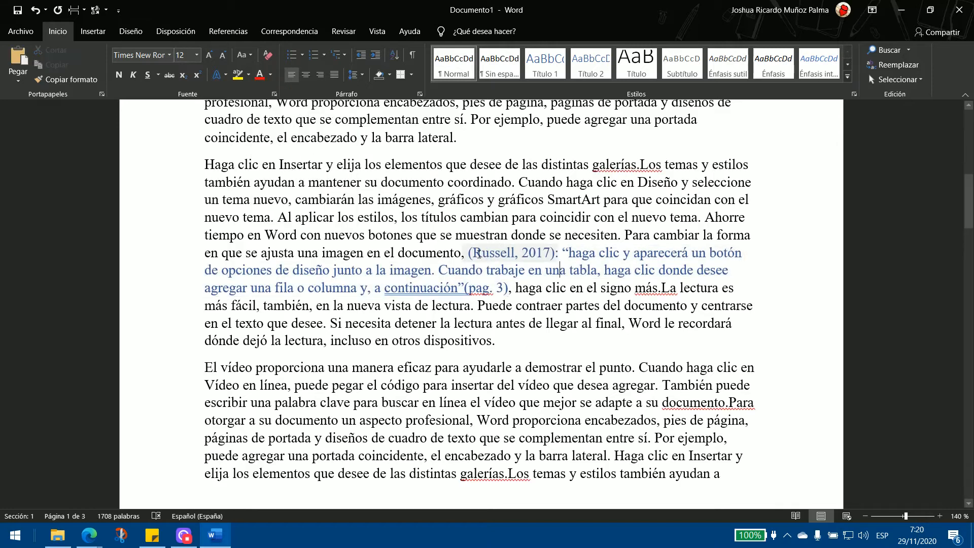
Delete the clause "Para cambiar la forma en que se ajusta una imagen en el documento" before the blue citation
left_click(463, 251)
left_click_drag(462, 252, 624, 234)
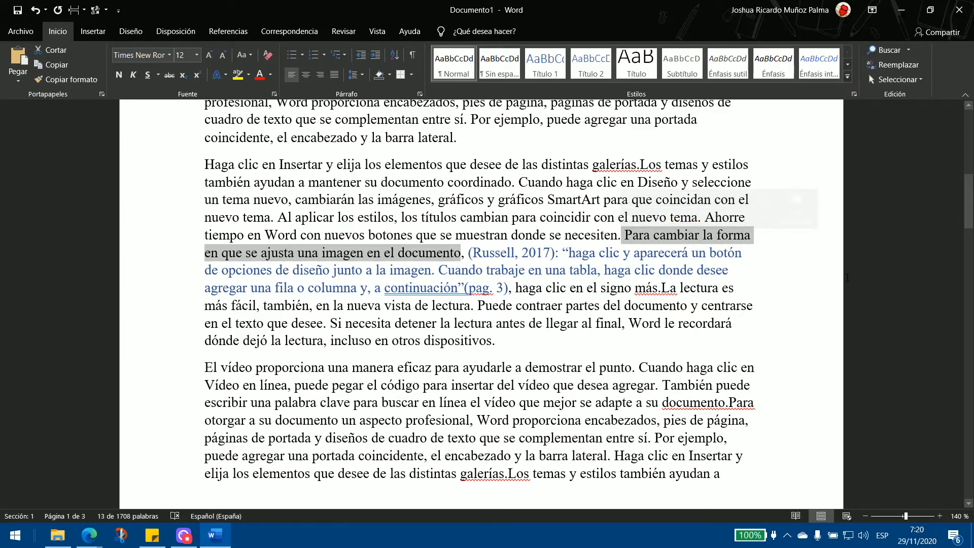
key("Delete")
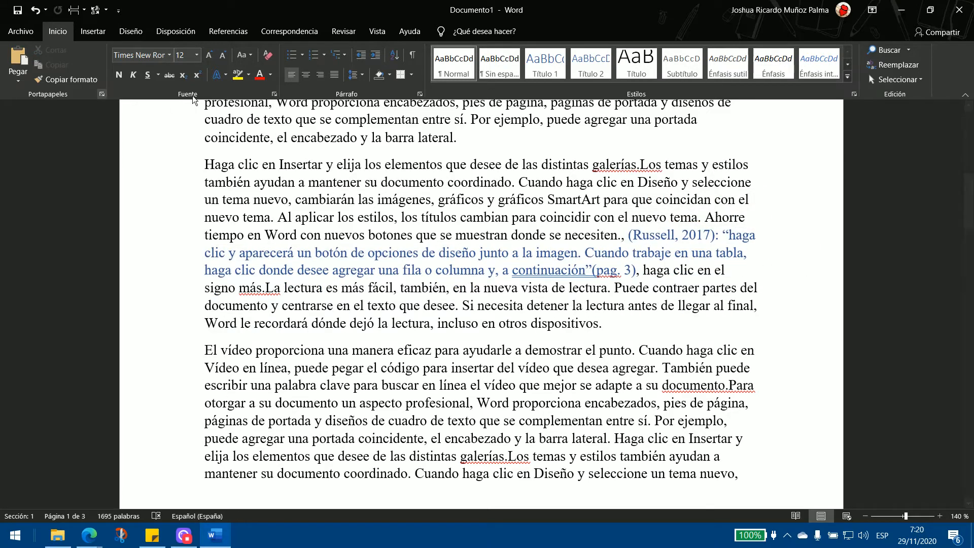
Write "Segun" in dark green before the blue Russell, 2017 citation and remove the comma between them
left_click(271, 75)
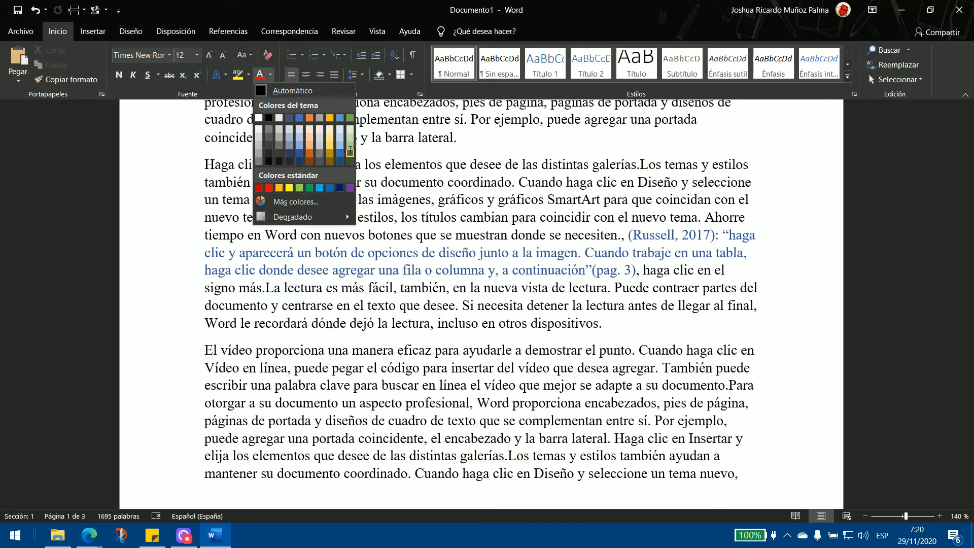
left_click(350, 152)
type("Se")
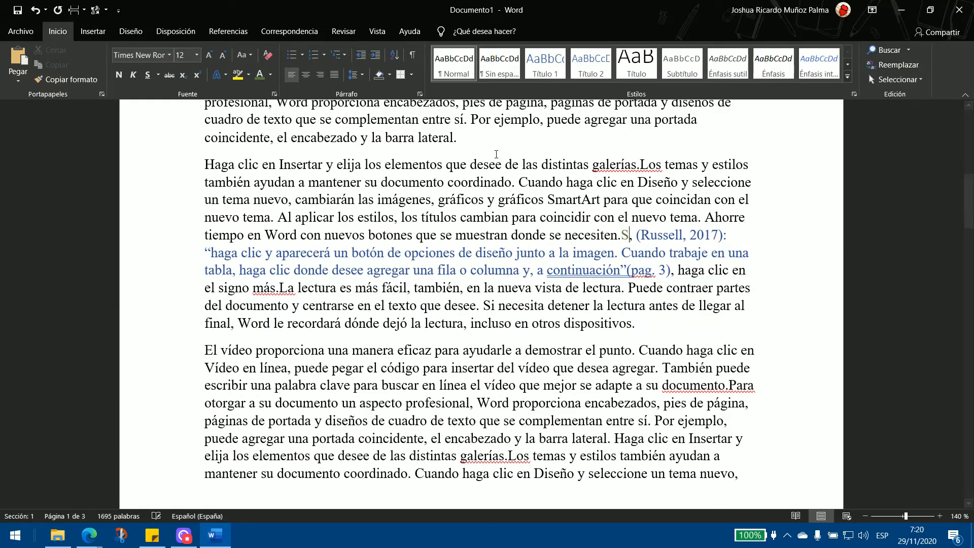
type("gun")
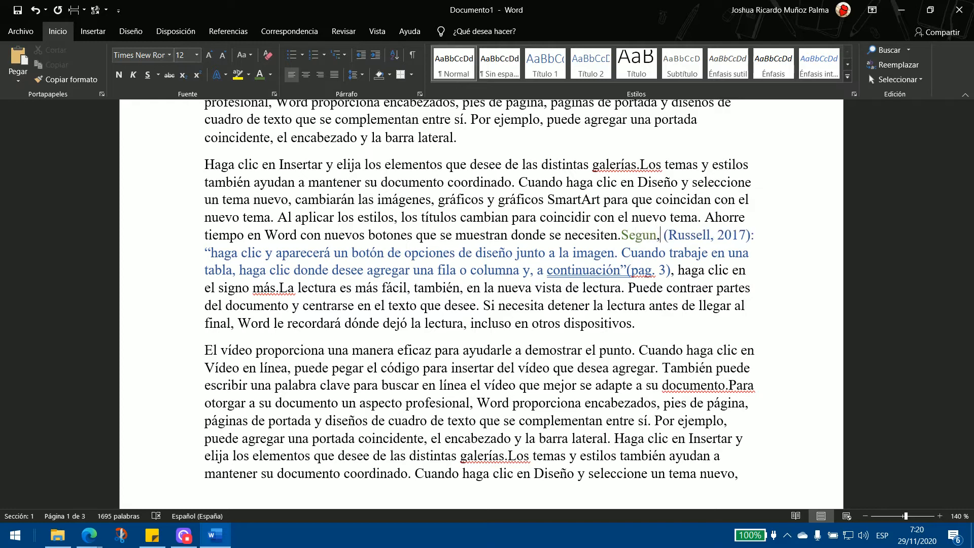
key("Right")
key("Left")
key("BackSpace")
key("Right")
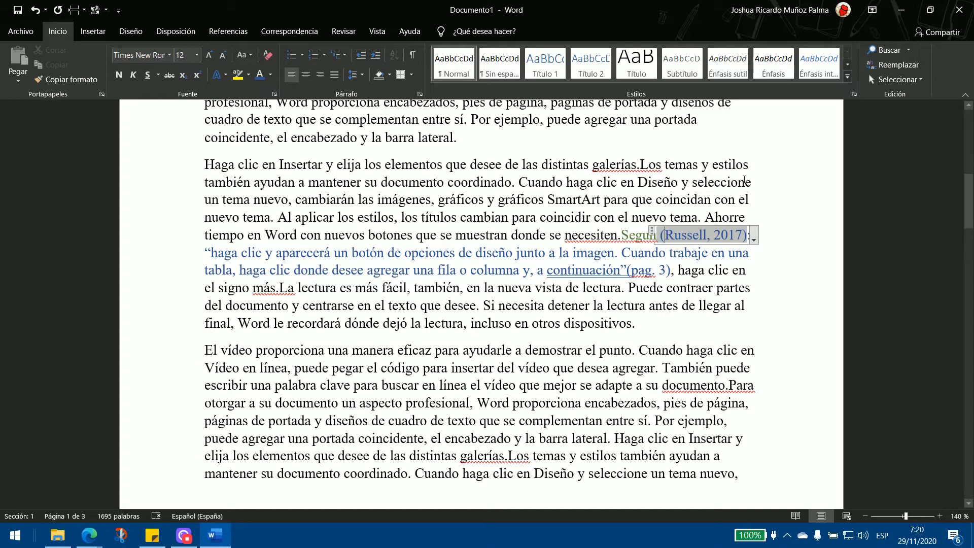
Add "nos indica la importancia de la computadora" between the blue Russell, 2017 citation and its colon
left_click(762, 226)
key("Left")
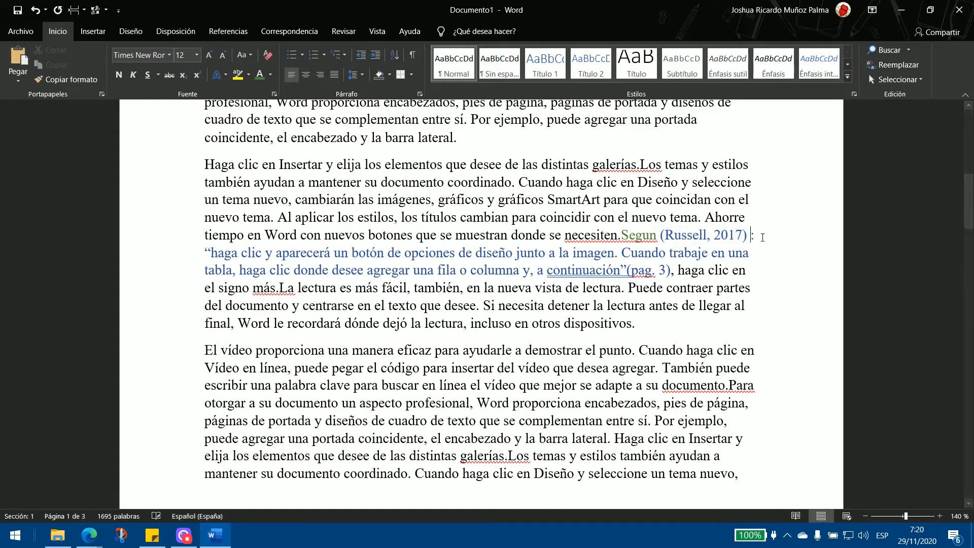
type("nos indica ")
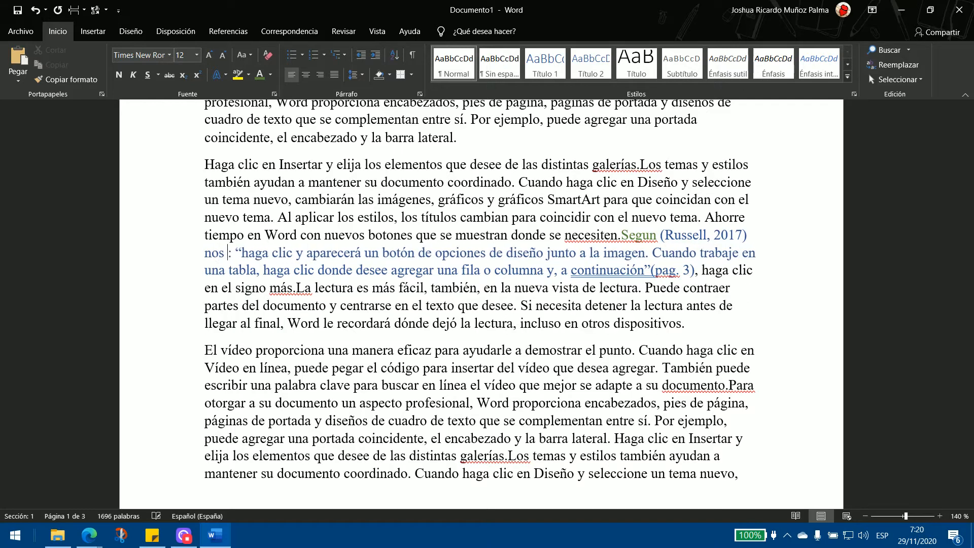
type("la importan")
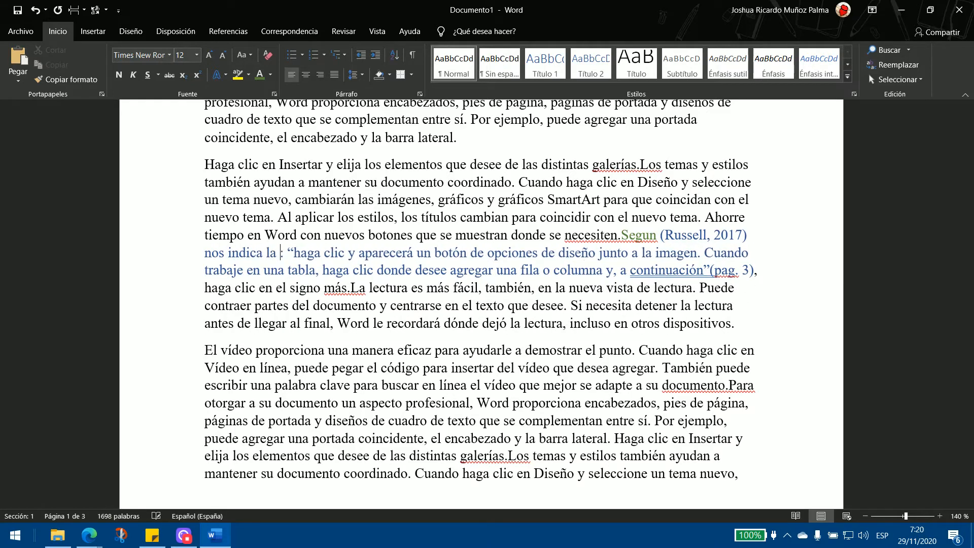
type("cia d")
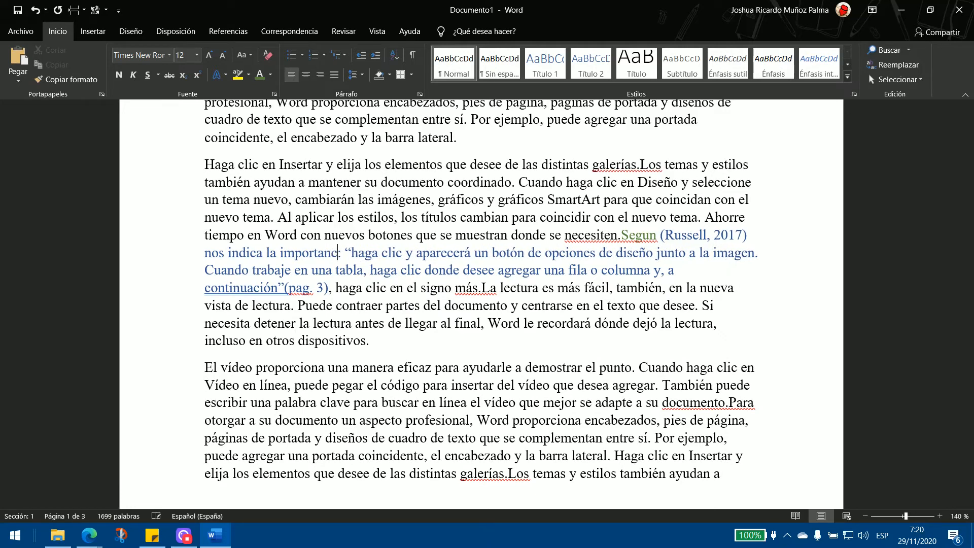
key("BackSpace")
type("e la com")
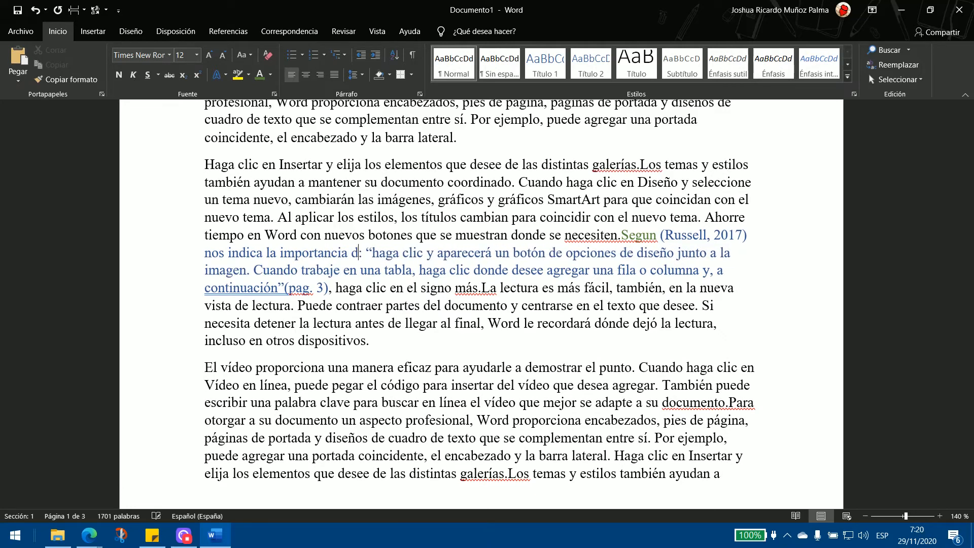
type("putadora")
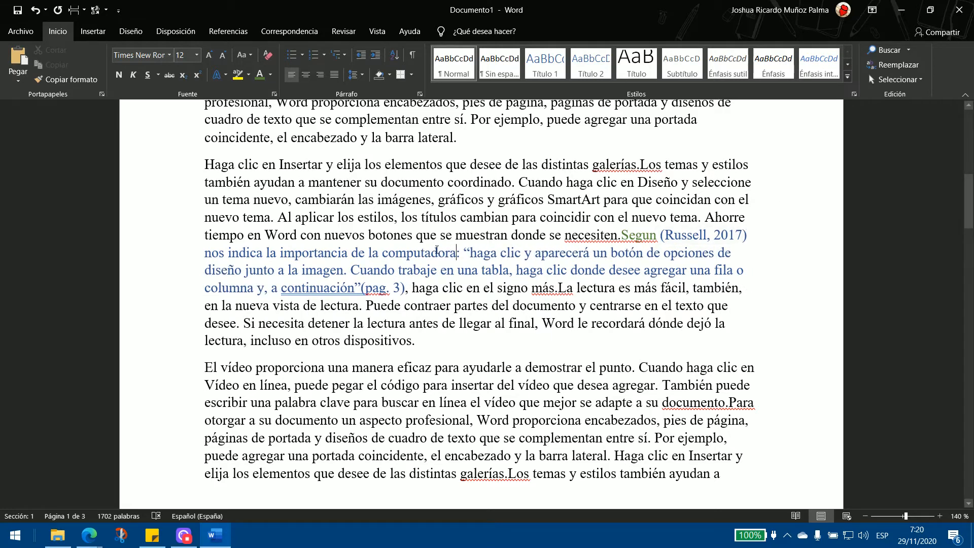
Colour "nos indica la importancia de la computadora:" the same green as "Segun" and add a space before "Segun"
left_click_drag(464, 253, 204, 253)
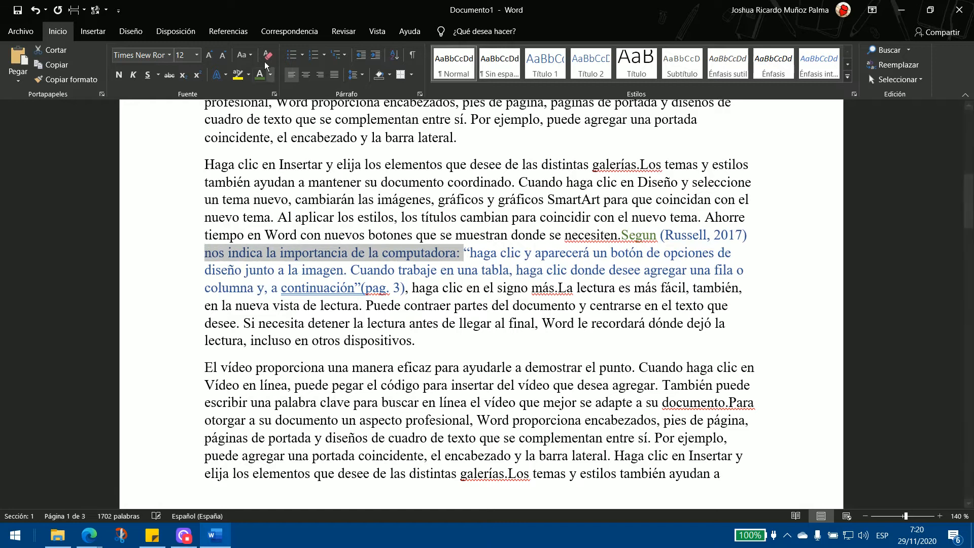
left_click(259, 76)
left_click(593, 271)
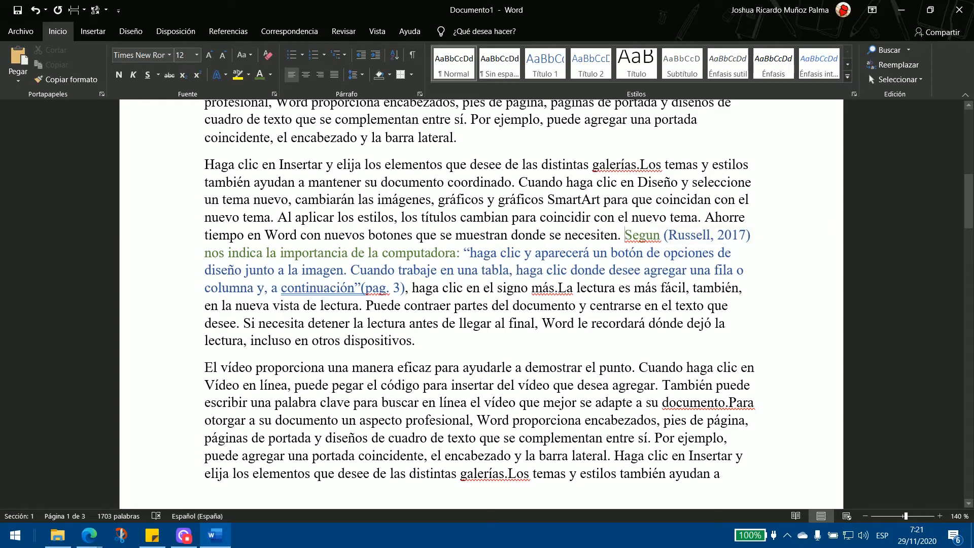
left_click_drag(624, 234, 659, 235)
left_click_drag(287, 257, 456, 256)
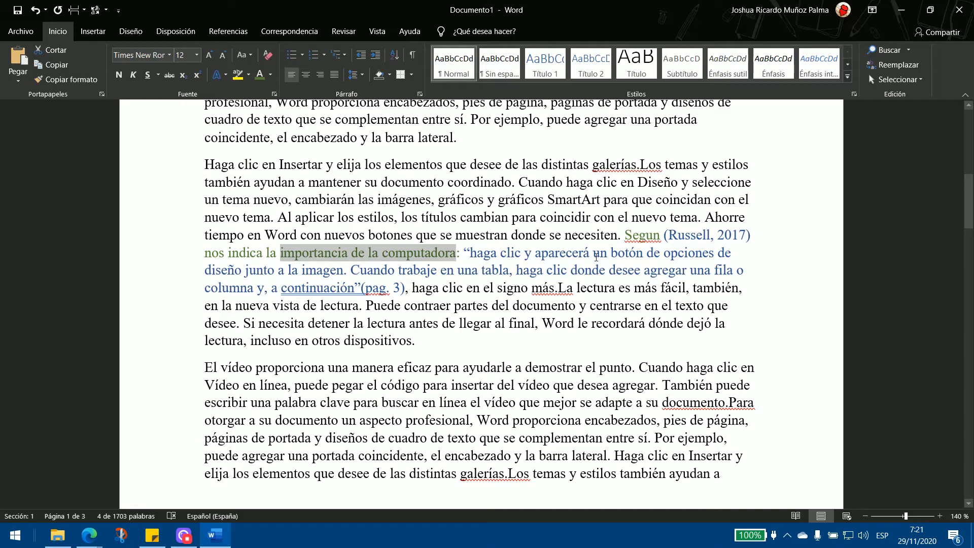
Insert the existing Russell, 2017 citation after "incluso en otros dispositivos." in the "Para cambiar la forma" paragraph
scroll(596, 256, "up", 15)
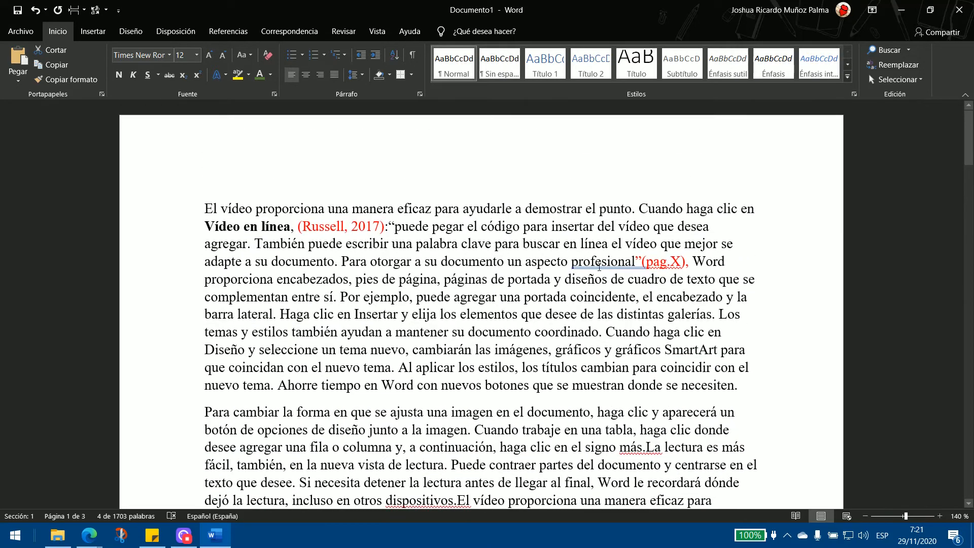
scroll(597, 268, "down", 3)
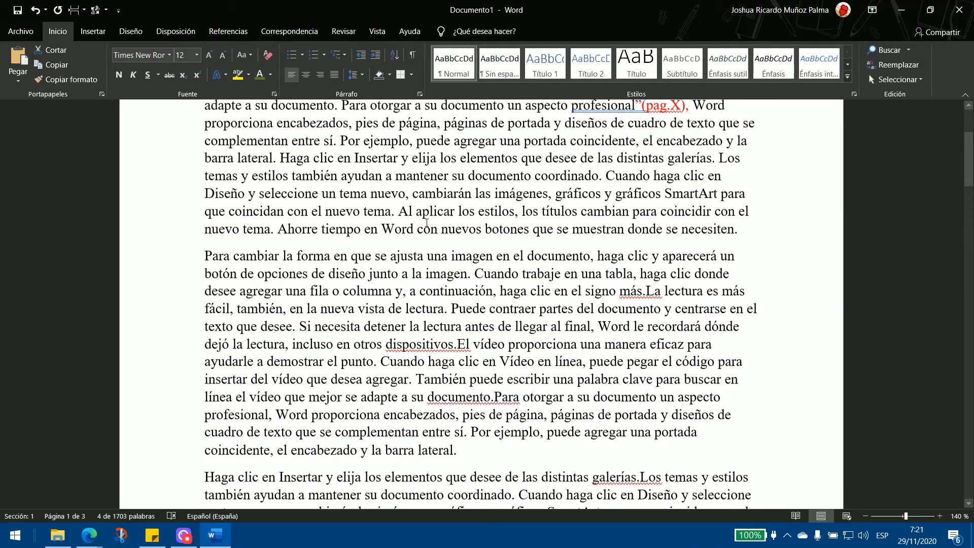
scroll(386, 294, "up", 3)
scroll(384, 240, "down", 6)
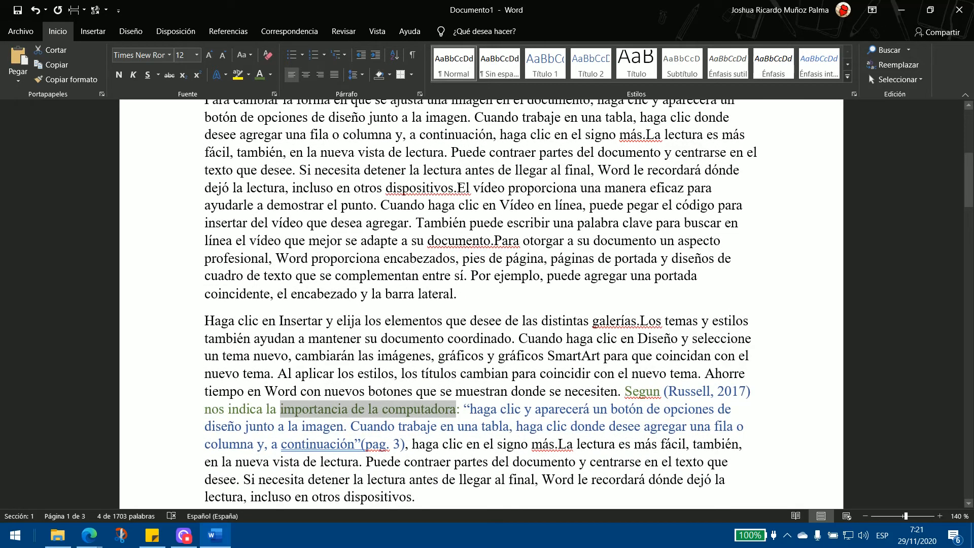
left_click(463, 188)
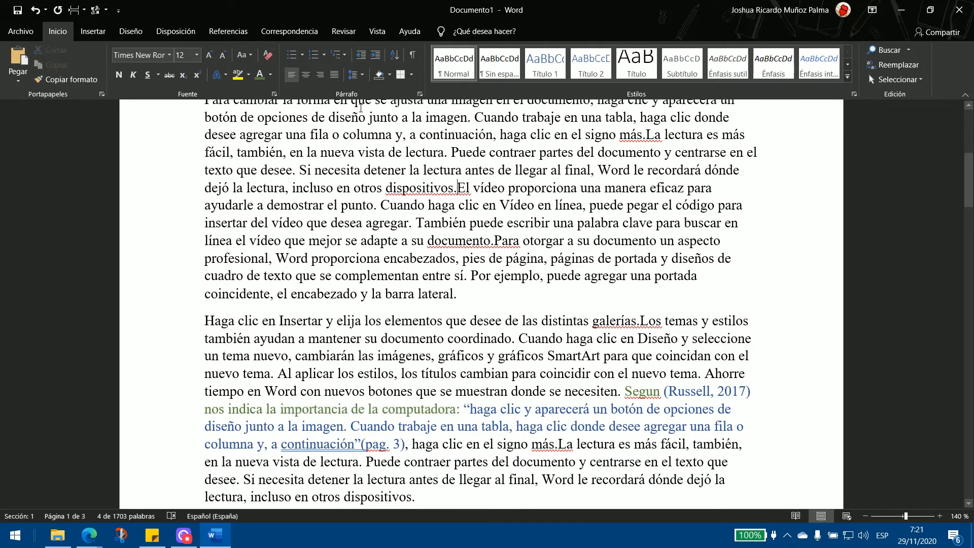
left_click(229, 31)
left_click(330, 83)
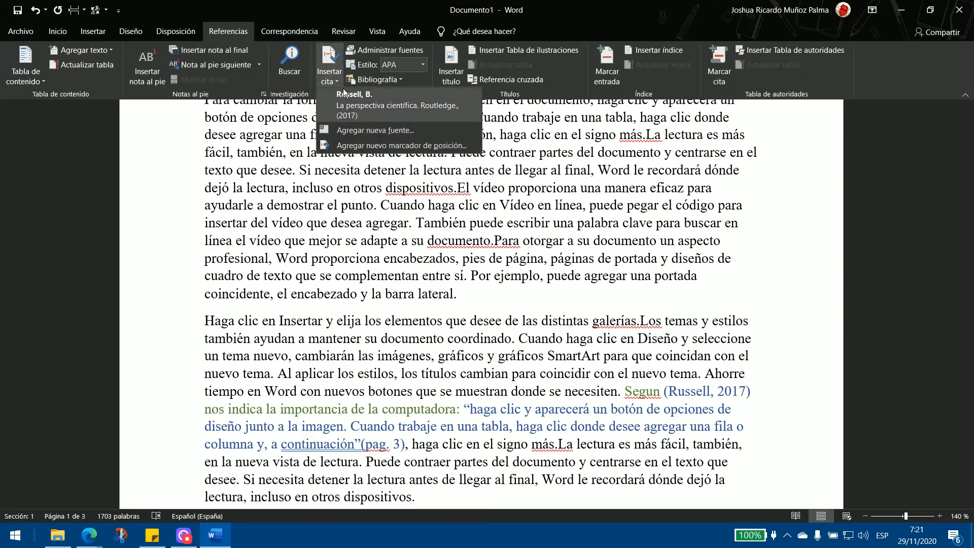
left_click(348, 98)
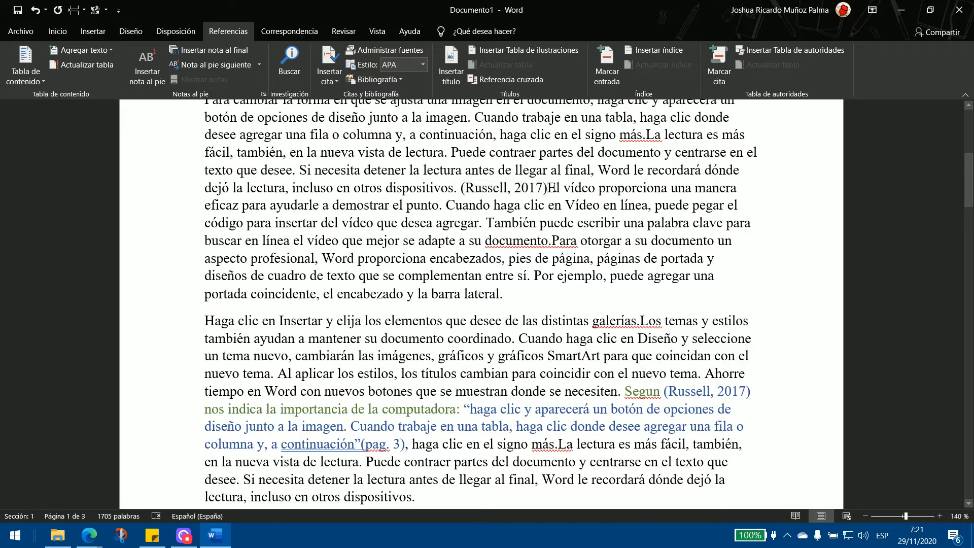
Enlarge the opening quotation mark before "puede pegar" to 16 pt and colour the first quote's quotation marks green
scroll(640, 204, "up", 6)
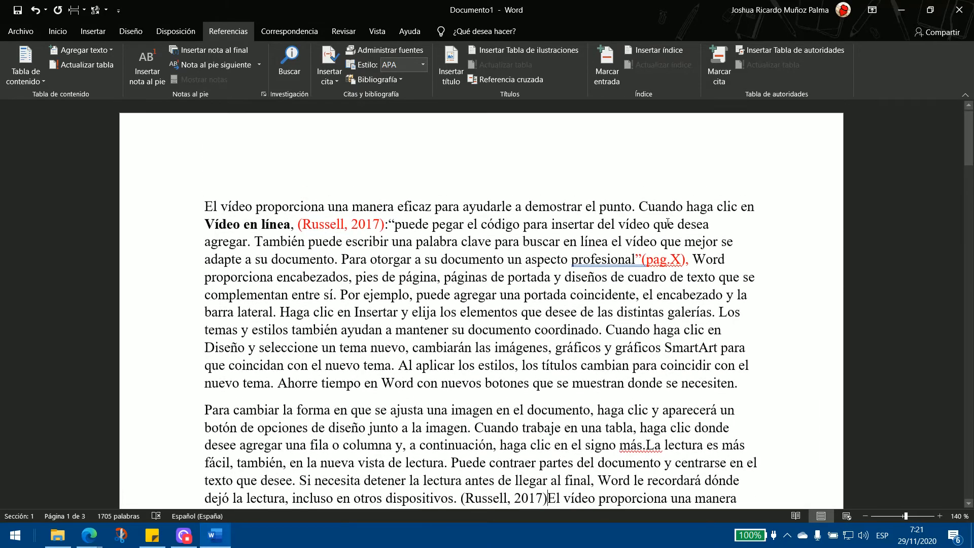
left_click_drag(398, 231, 388, 228)
left_click(65, 35)
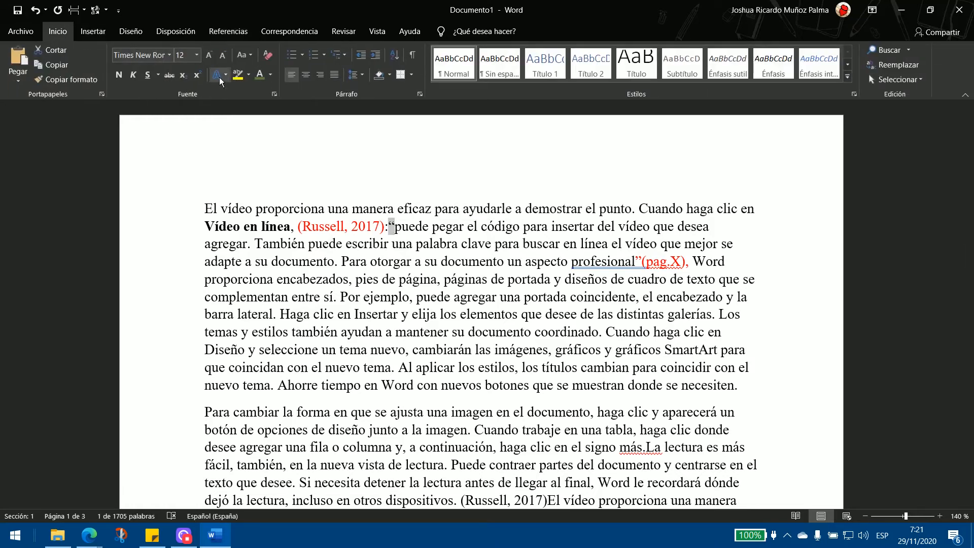
left_click(208, 55)
left_click(209, 55)
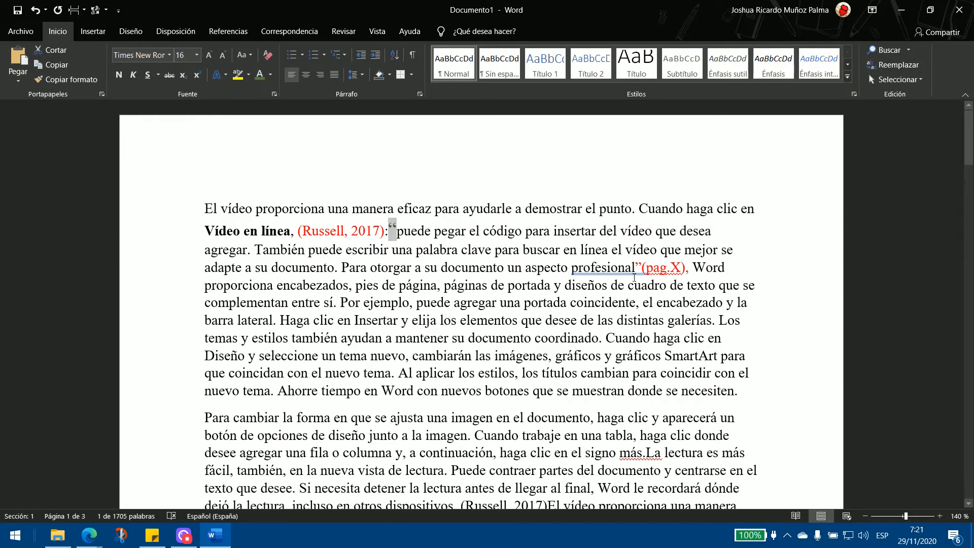
left_click_drag(641, 267, 635, 267)
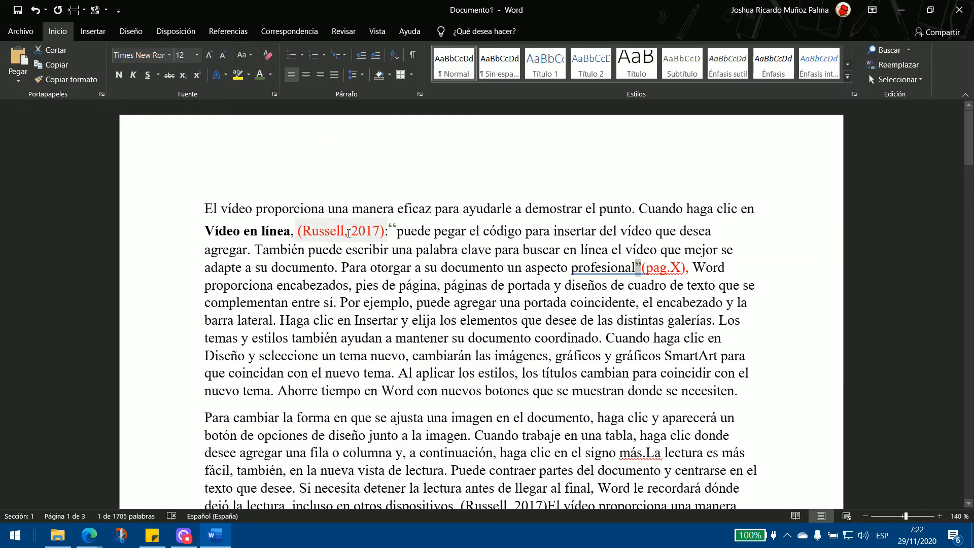
Examine the parts of the first quote: the bold "Vídeo en línea", the red citation, the closing mark and the page reference
left_click_drag(244, 231, 191, 230)
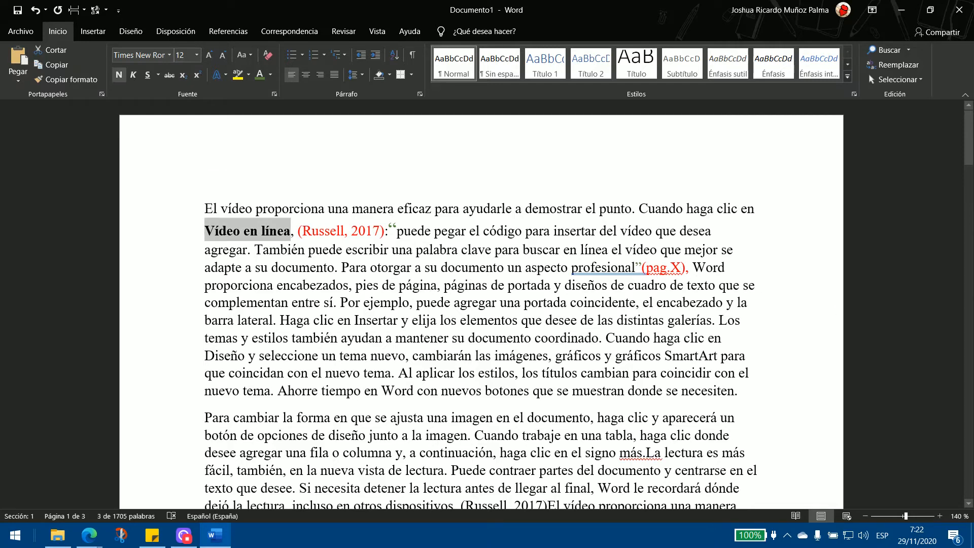
left_click_drag(692, 267, 647, 268)
left_click(665, 282)
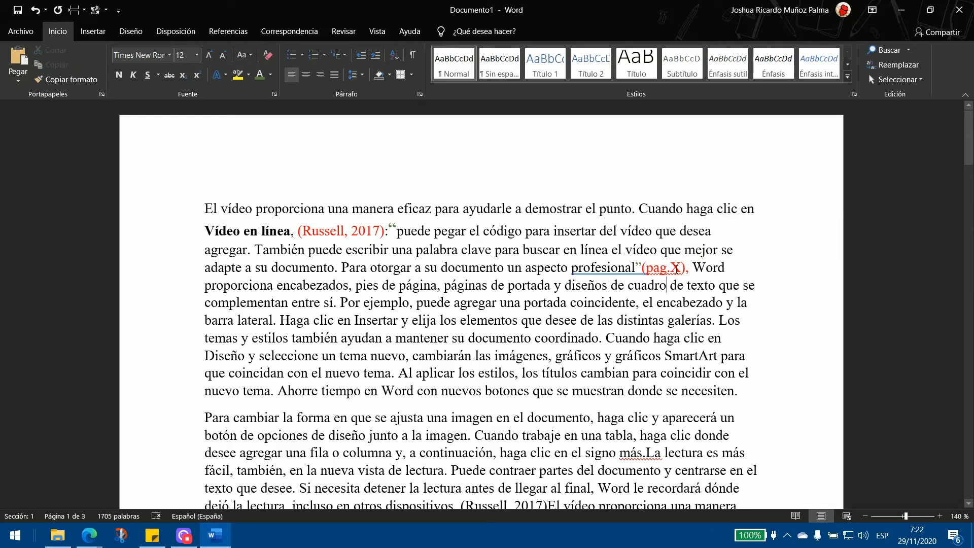
double_click(659, 269)
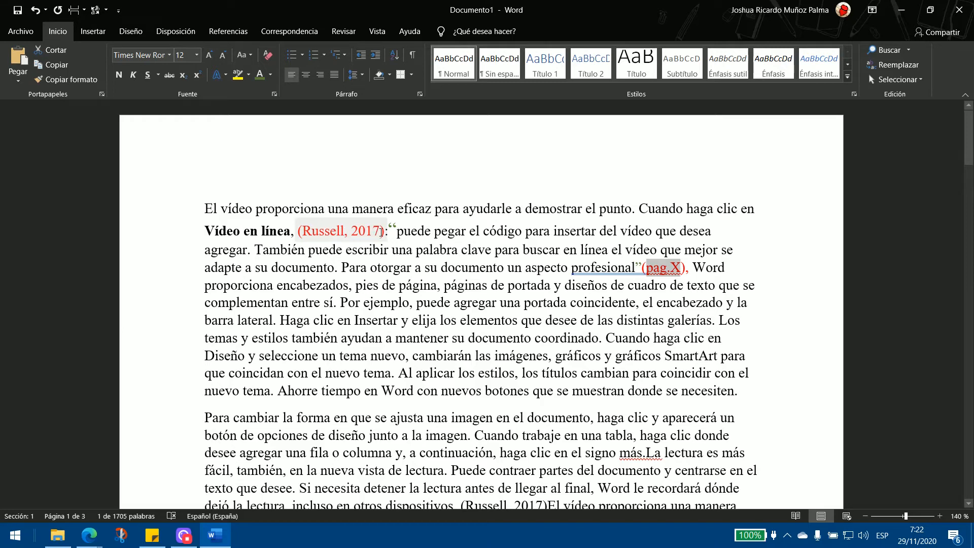
key("Left")
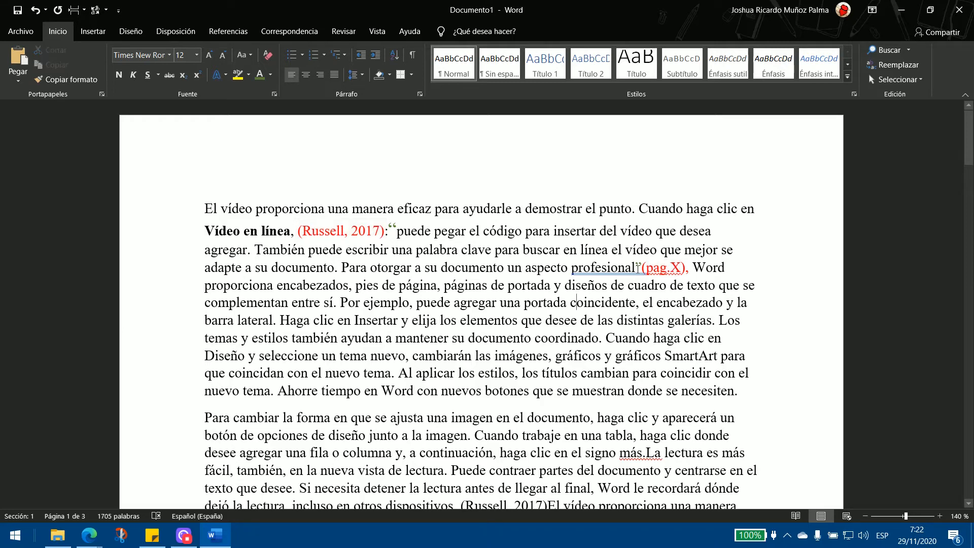
key("shift+Right")
key("shift+Right")
key("shift+Right")
key("shift+Right")
key("shift+Right")
key("shift+Right")
key("shift+Right")
key("shift+Right")
key("shift+Right")
key("shift+Right")
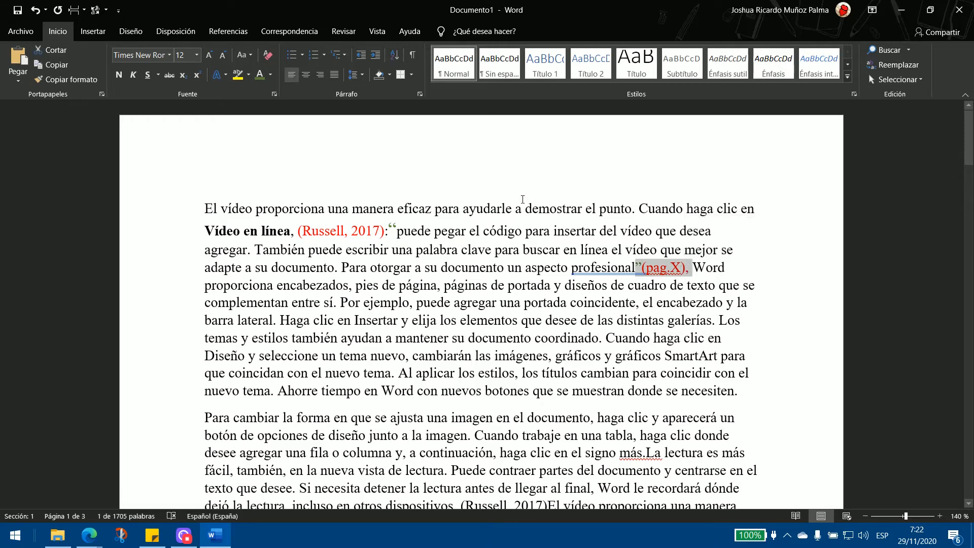
scroll(589, 263, "down", 15)
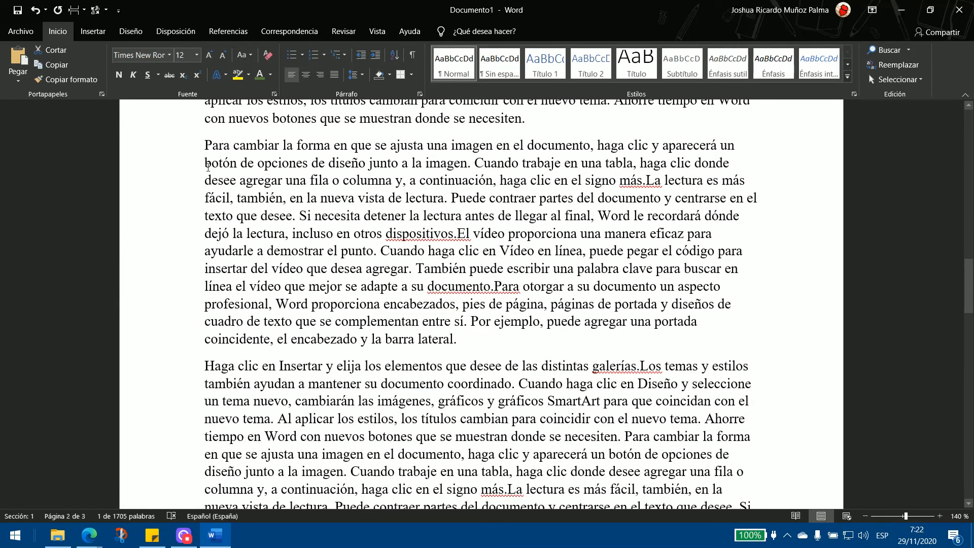
Split the "Para cambiar la forma" paragraph after "en la nueva vista de lectura." so the quoted text stands as its own block
scroll(208, 167, "up", 3)
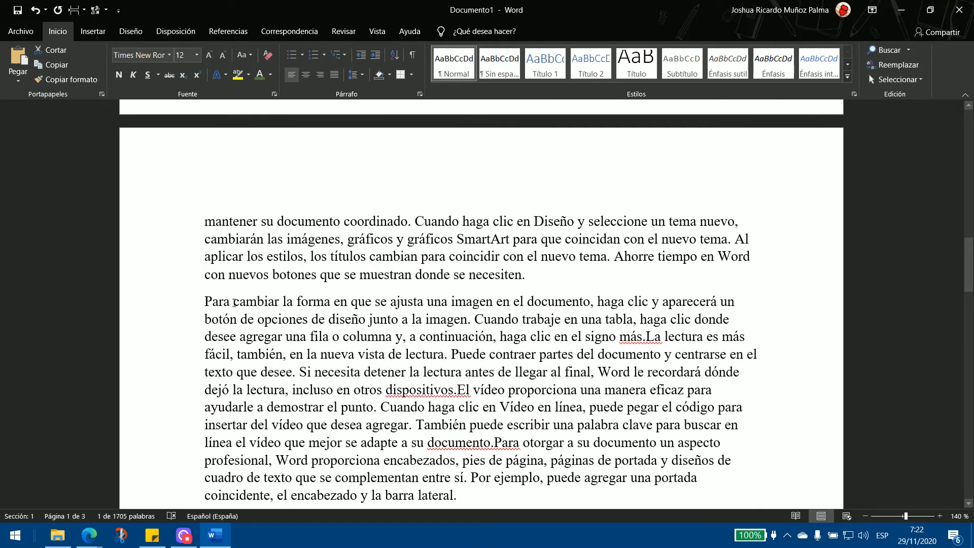
left_click(205, 302)
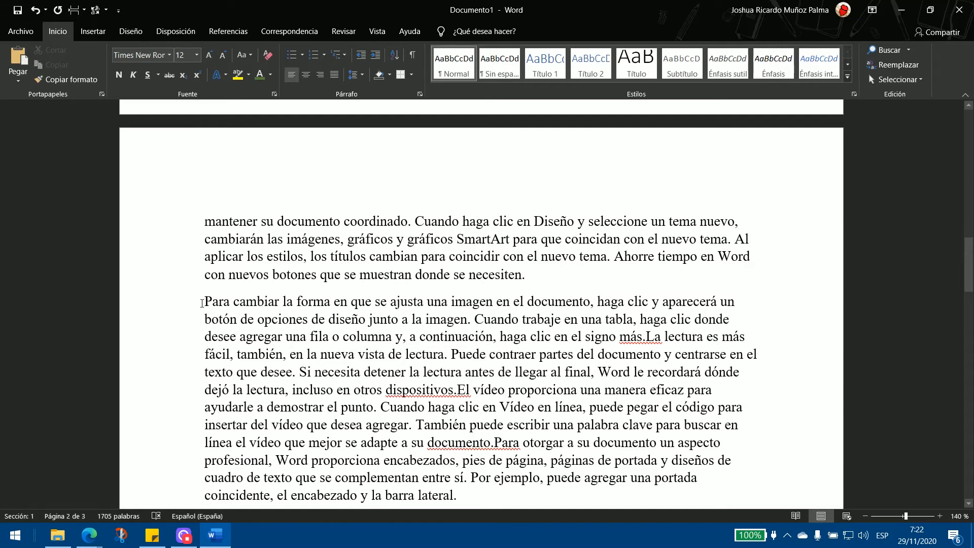
left_click_drag(205, 302, 465, 365)
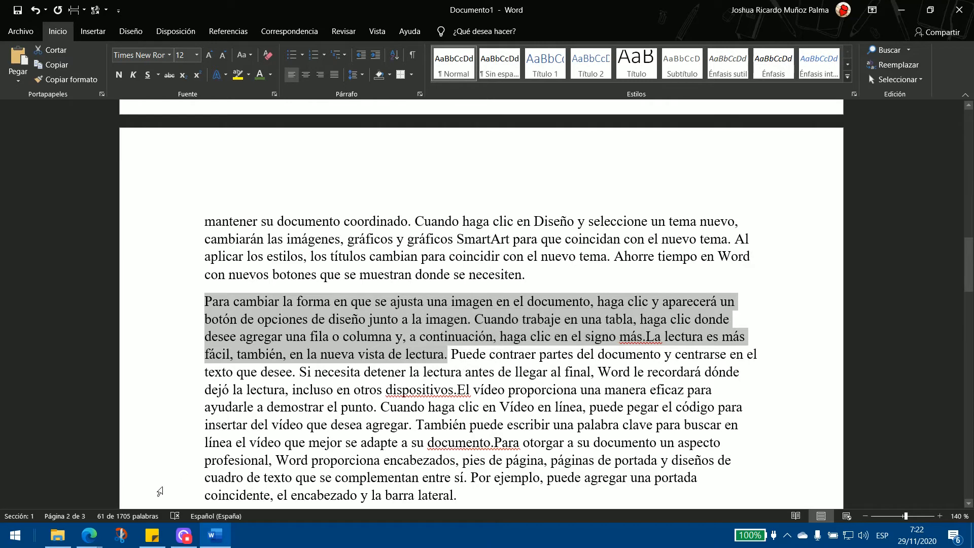
left_click(208, 303)
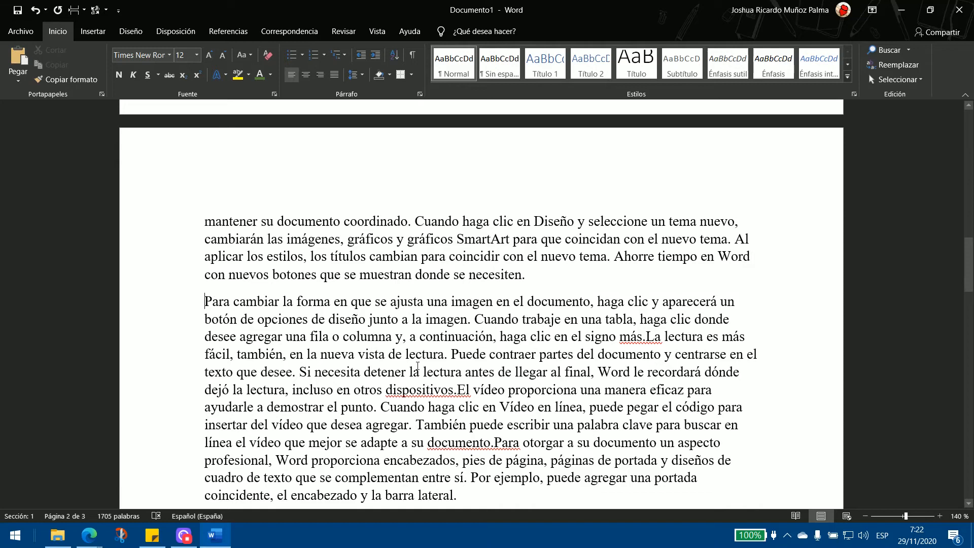
left_click(449, 359)
key("Return")
triple_click(456, 359)
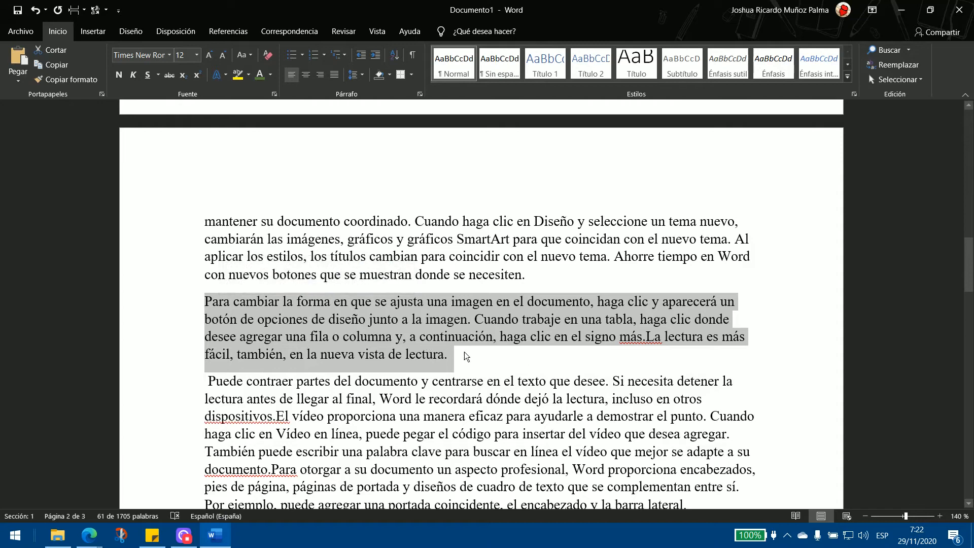
left_click(449, 373)
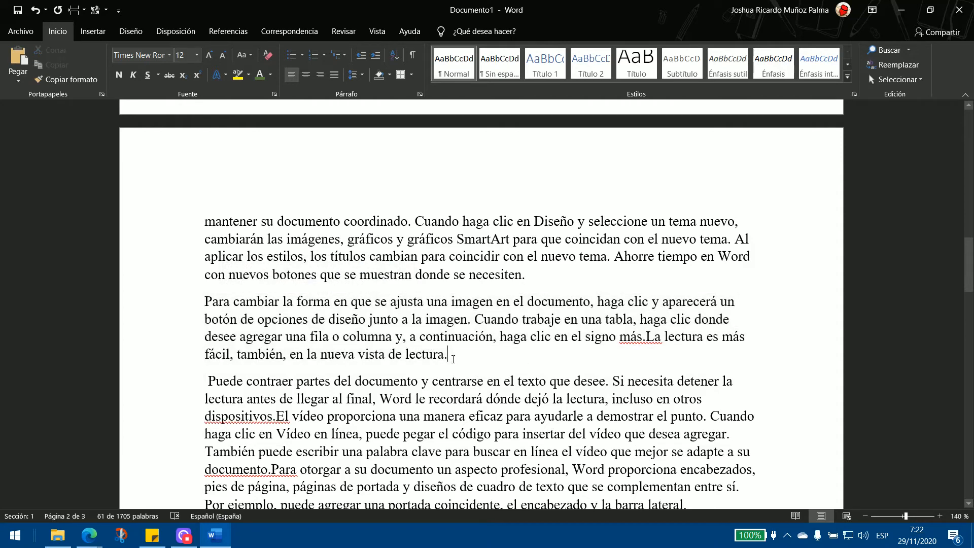
left_click_drag(449, 373, 209, 308)
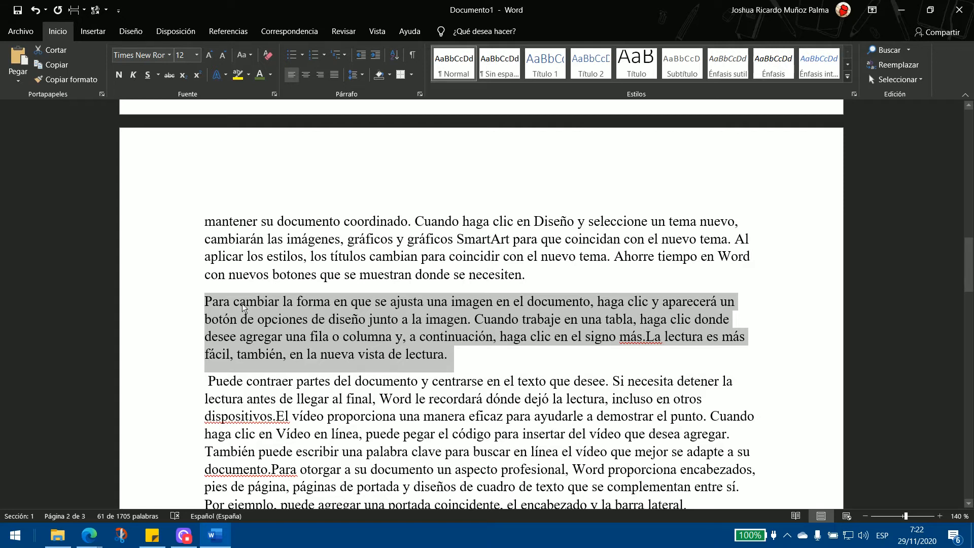
left_click(202, 302)
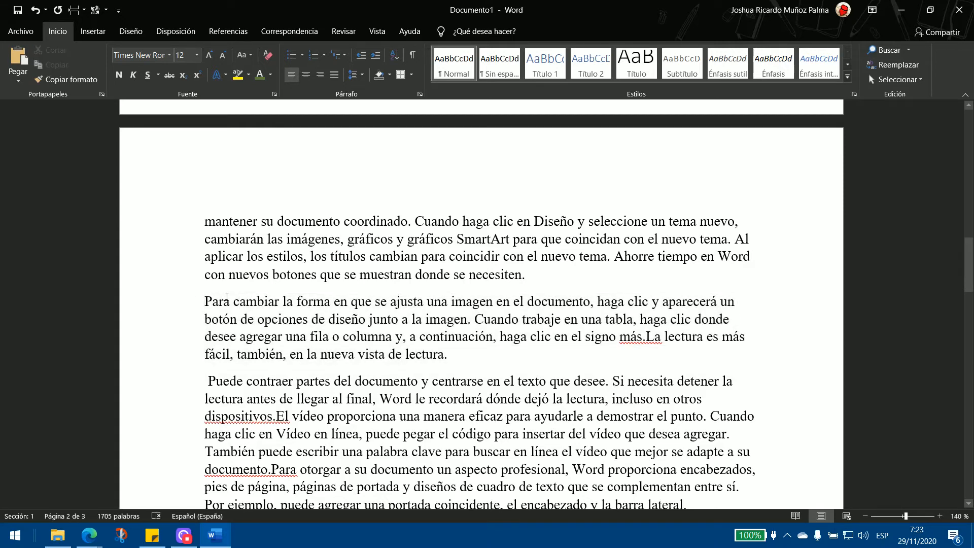
key("Tab")
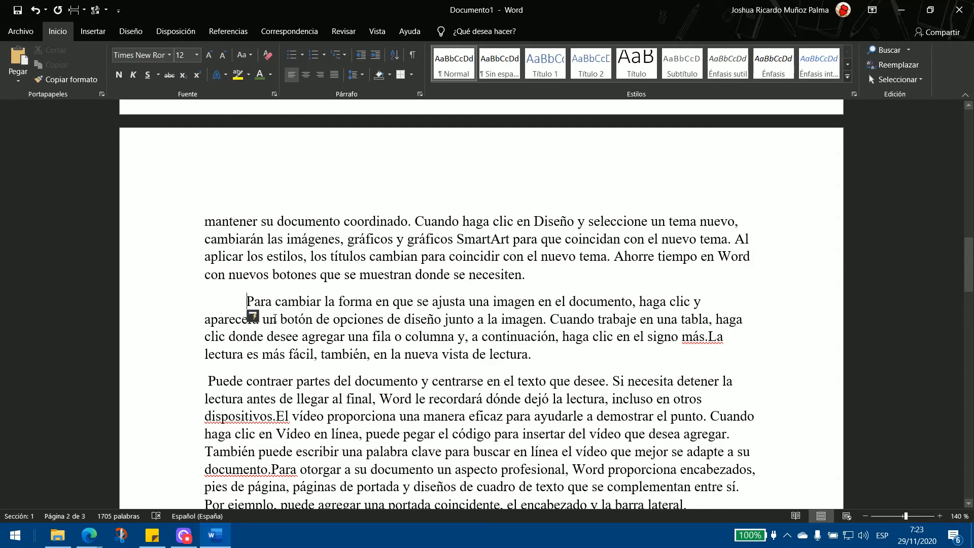
key("BackSpace")
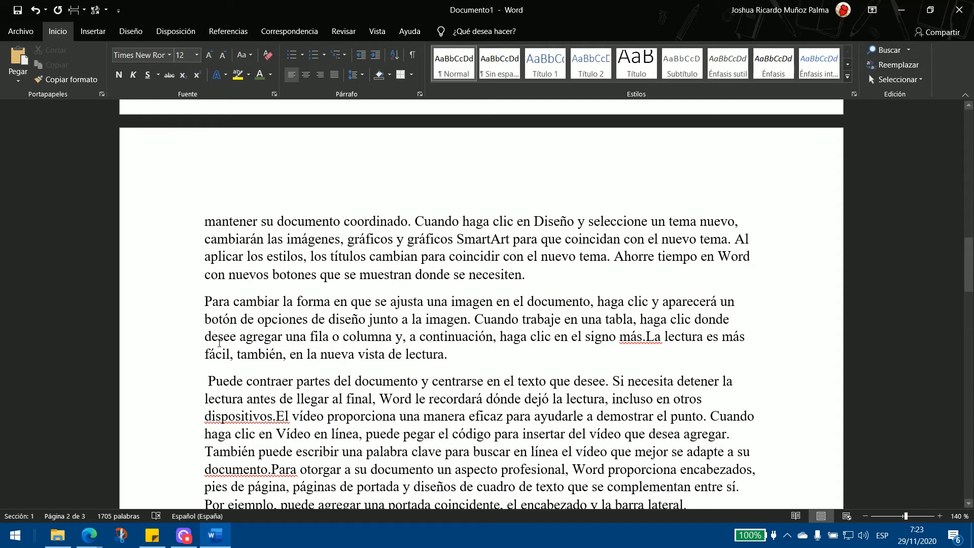
Indent the whole "Para cambiar la forma" block by one level and colour its text green
left_click_drag(462, 355, 204, 301)
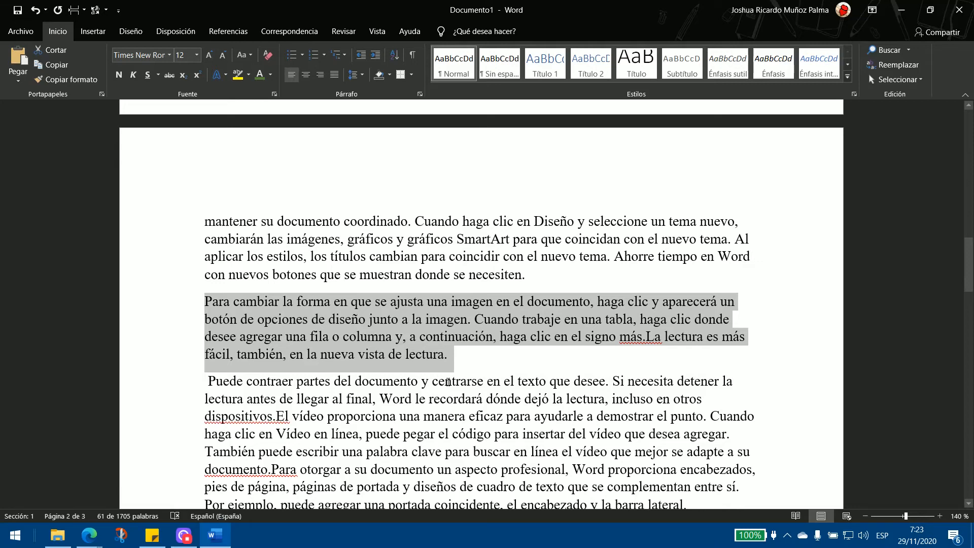
key("Tab")
left_click(406, 337)
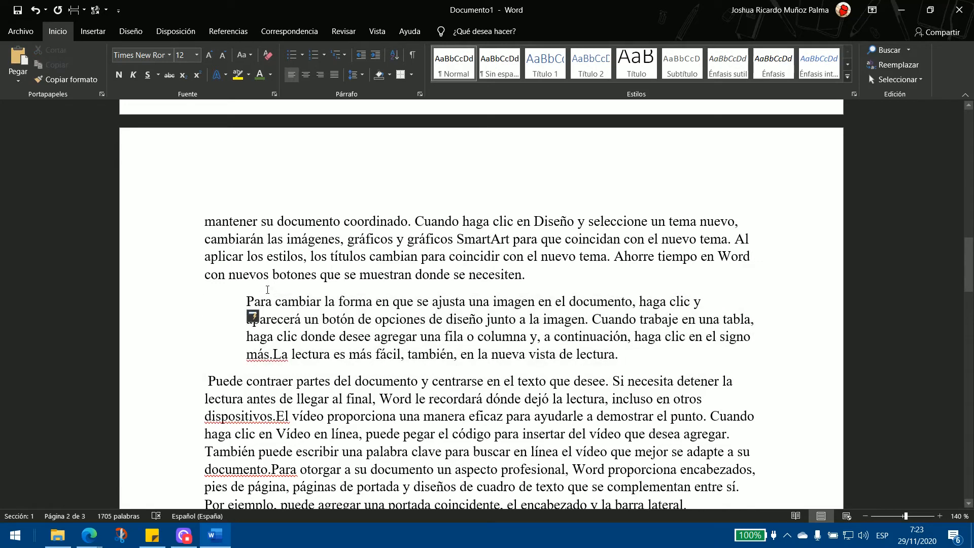
left_click_drag(247, 301, 625, 357)
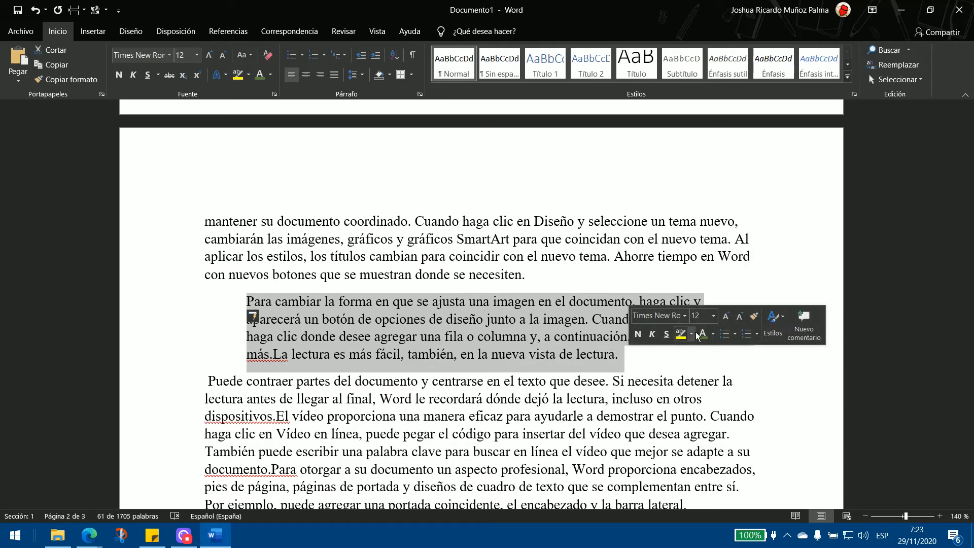
left_click(703, 335)
left_click(629, 360)
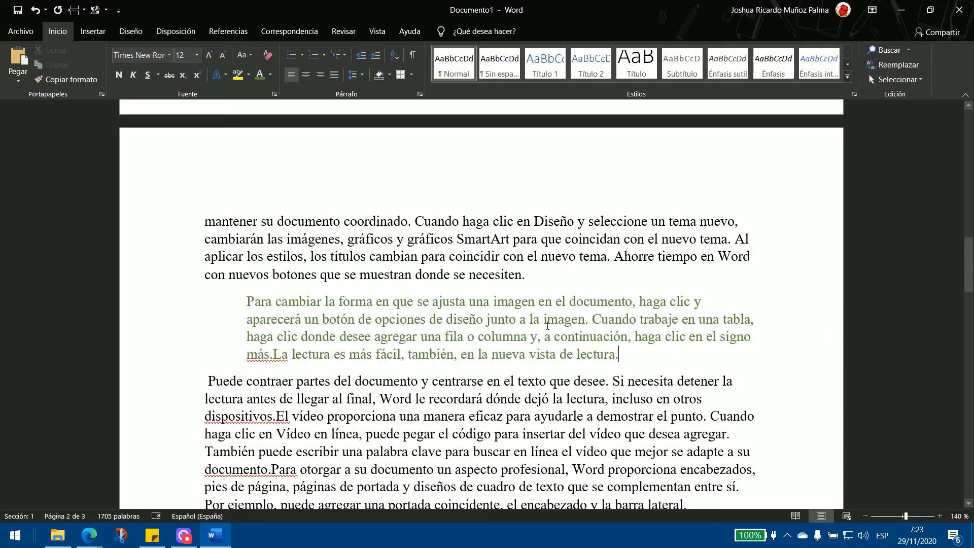
Add the page reference "(pag.y)" at the end of the indented block quote
left_click(246, 302)
type("()")
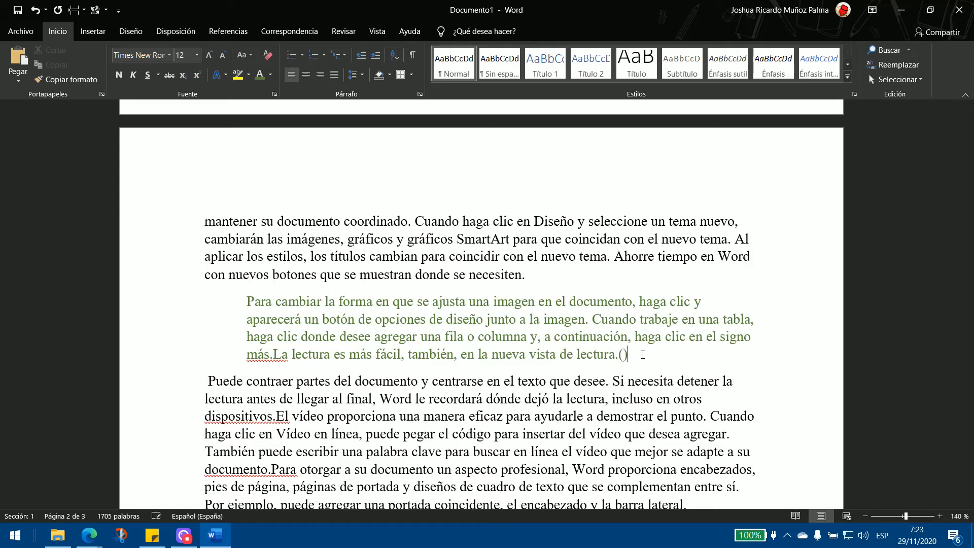
key("Left")
type("pag.y")
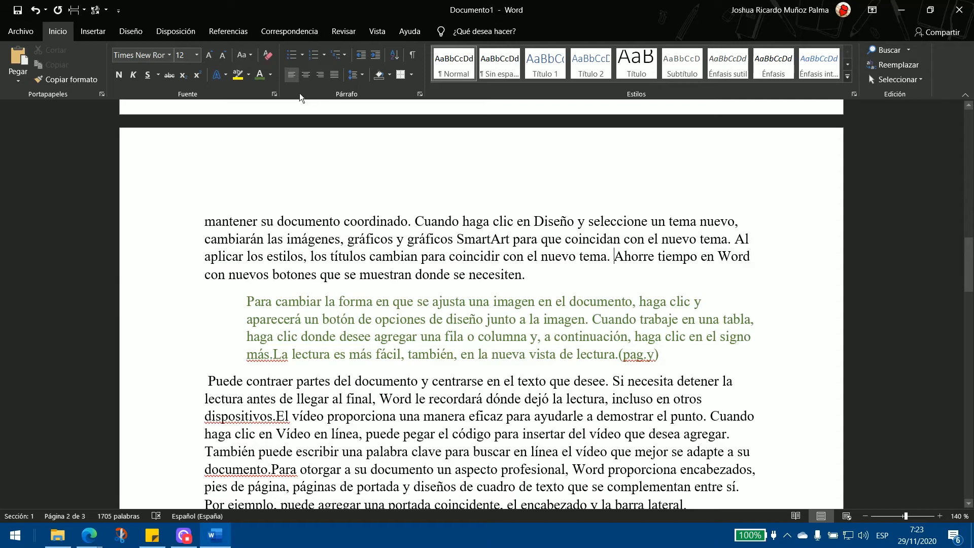
Insert the existing Russell, 2017 citation before "Ahorre tiempo en Word" in the paragraph above the block quote
left_click(213, 36)
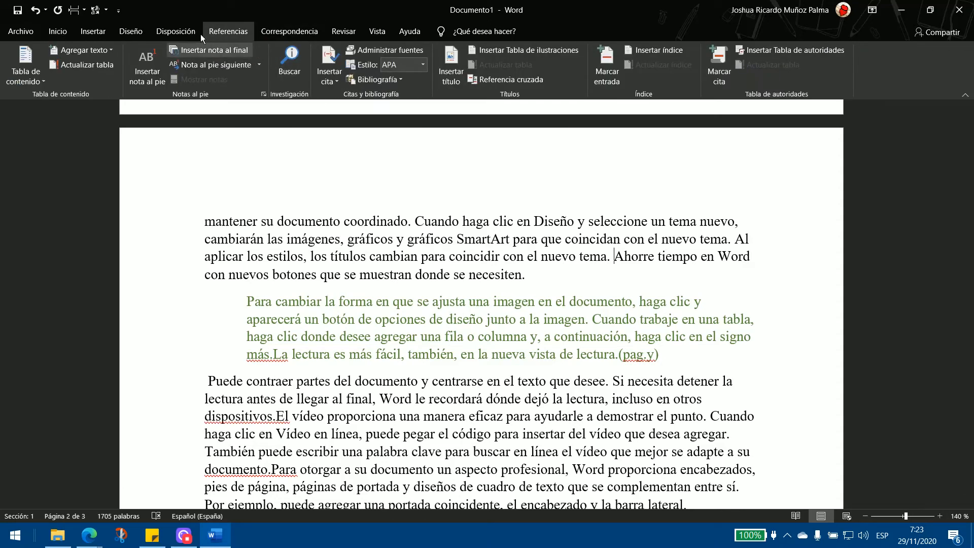
left_click(176, 31)
left_click(228, 32)
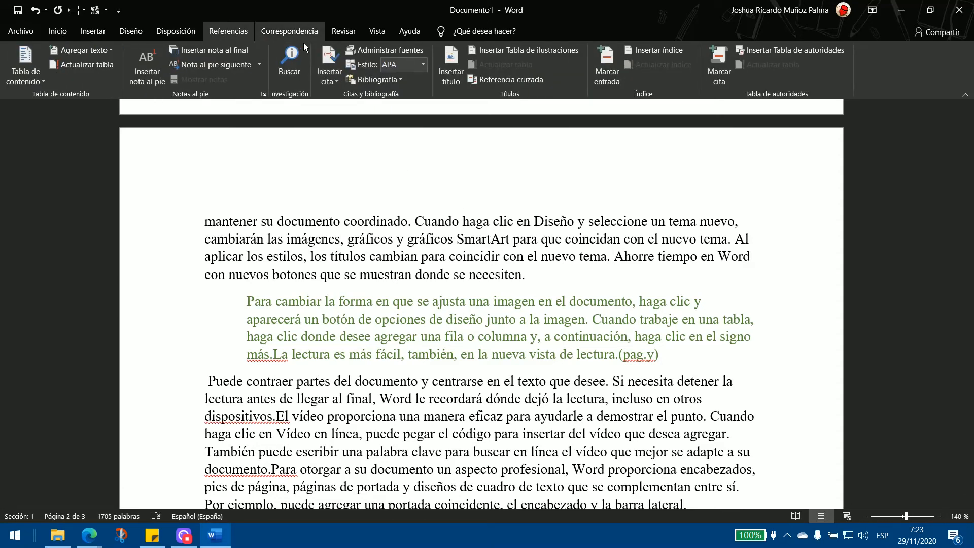
left_click(335, 75)
left_click(362, 104)
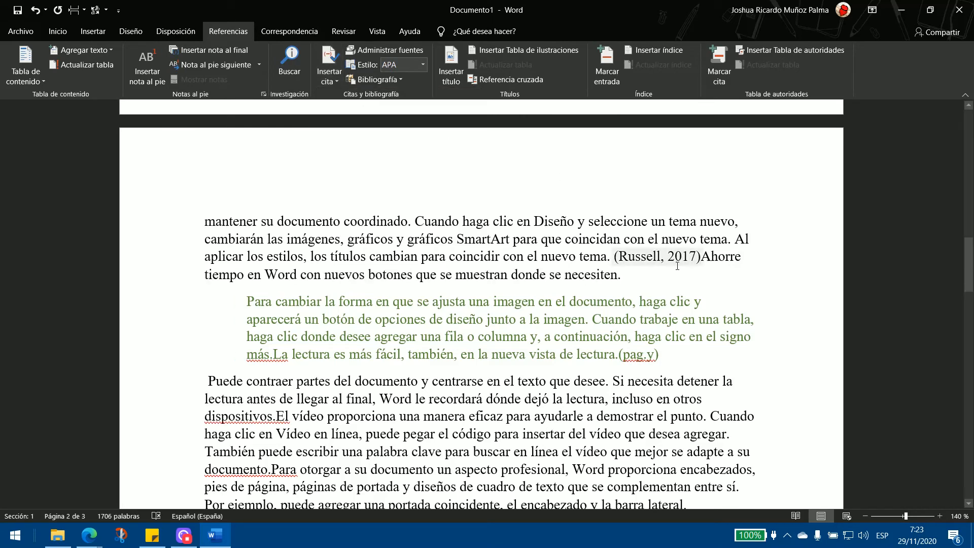
Replace "con el nuevo tema" before the citation with the lead-in word "Segun"
left_click_drag(607, 256, 513, 256)
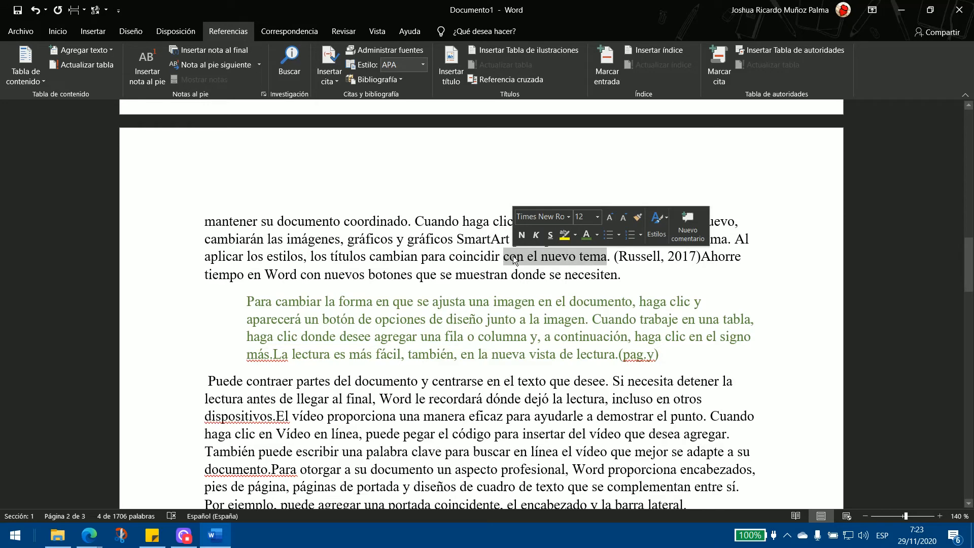
key("Delete")
type("Segun")
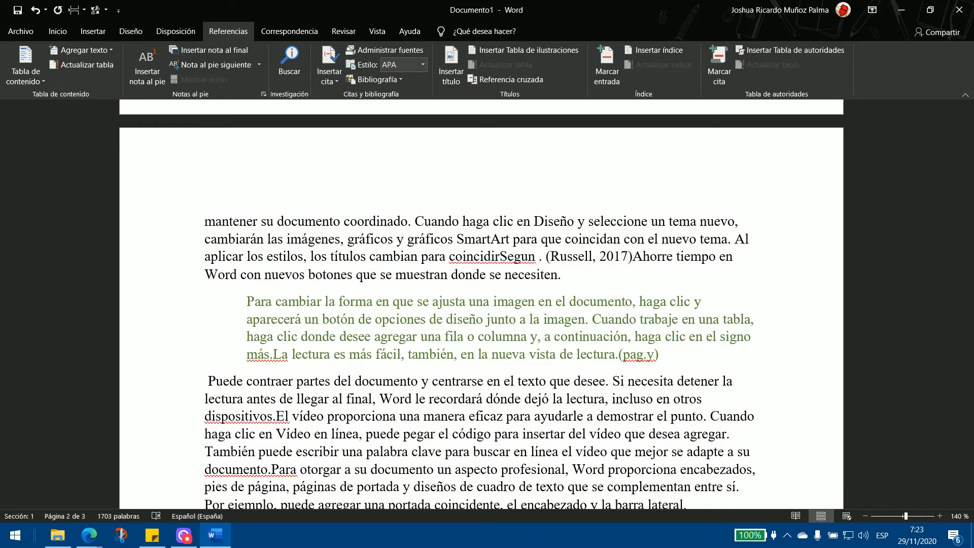
Replace the citation and the rest of the paragraph above the block quote with "menciona lo siguinete:"
left_click_drag(634, 256, 302, 280)
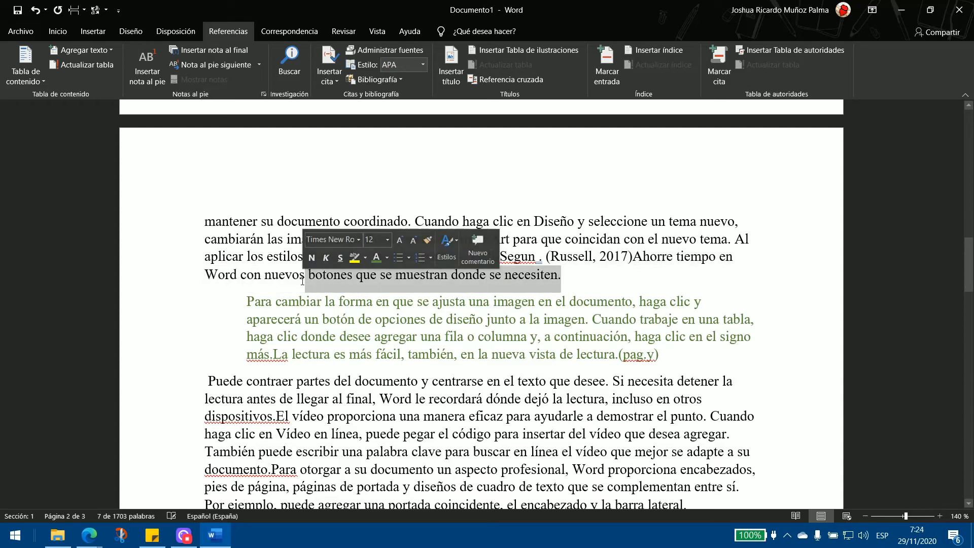
key("Delete")
type(":")
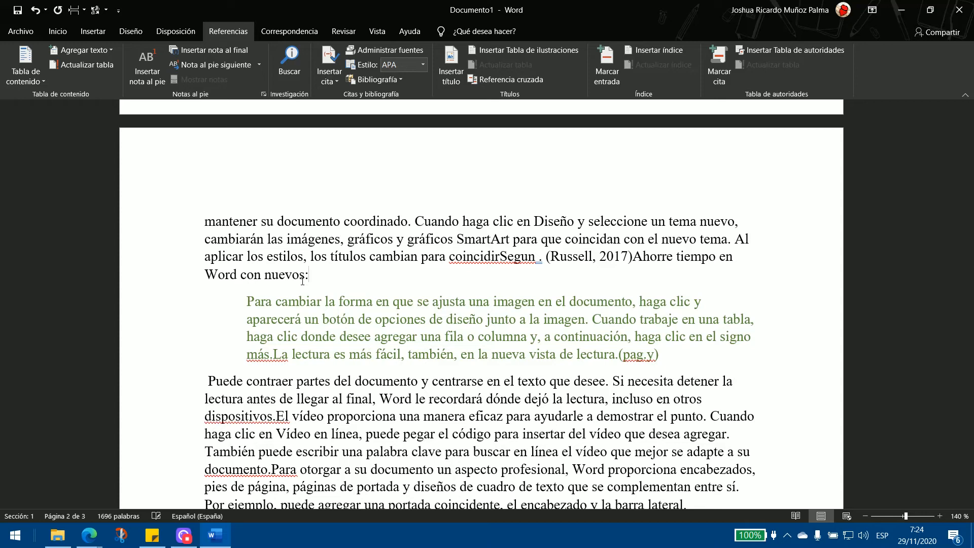
left_click_drag(633, 259, 306, 278)
type("menciona lo si")
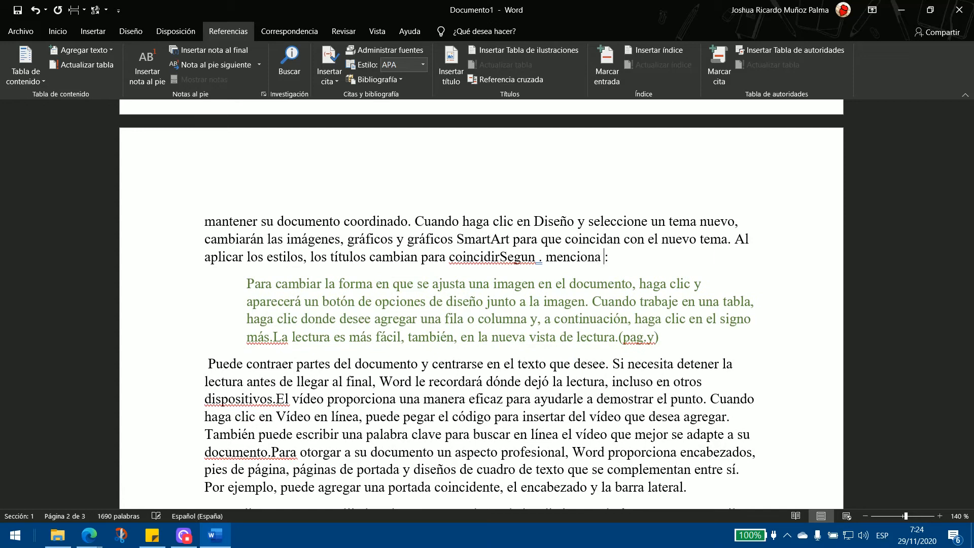
type("guinete")
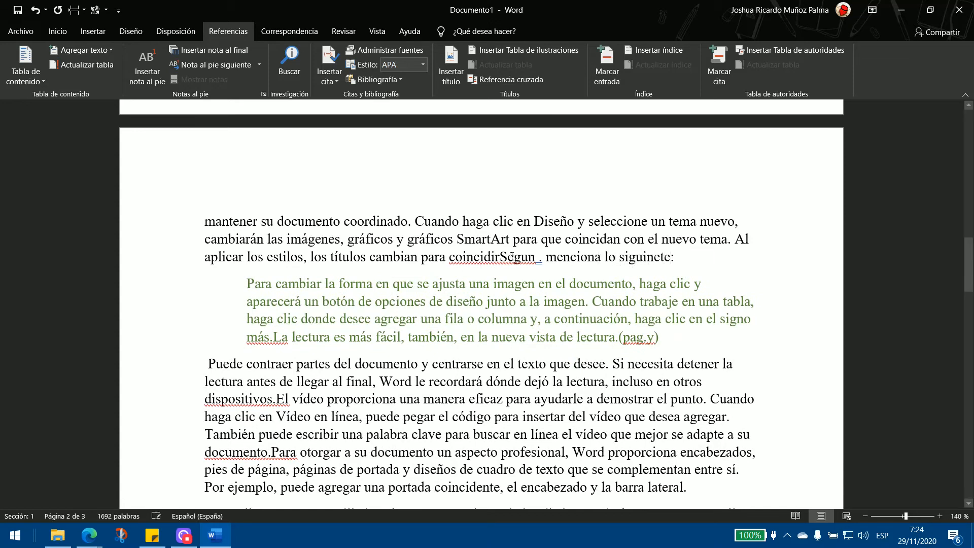
Remove the stray period after "Segun" and insert the existing Russell, 2017 citation there
left_click_drag(535, 261, 521, 261)
left_click(549, 267)
key("BackSpace")
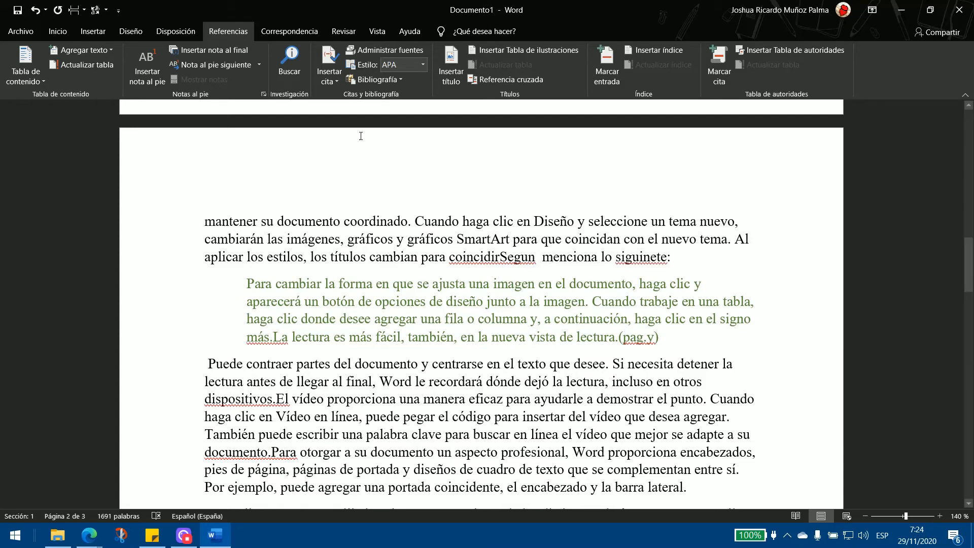
left_click(331, 76)
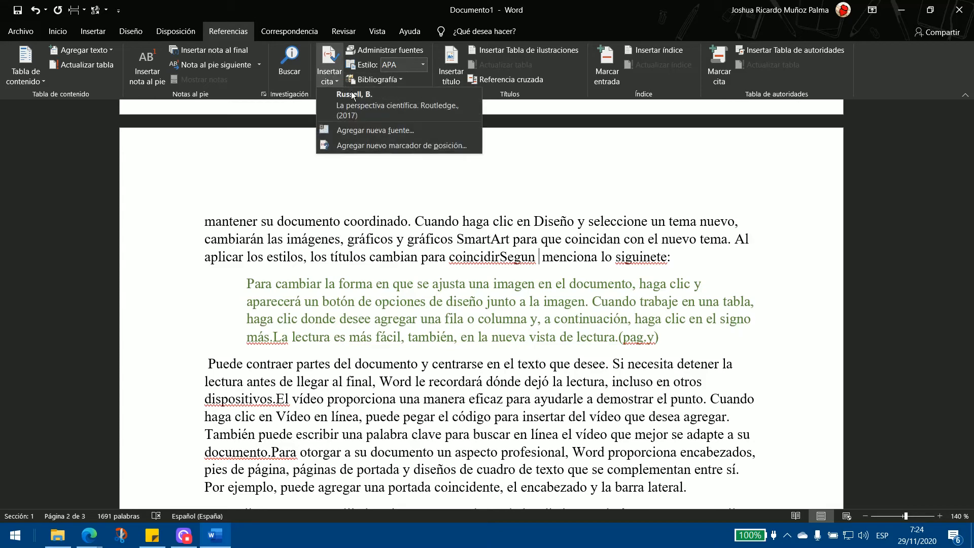
left_click(354, 97)
Separate "coincidir" from the lead-in with a period and space, and correct the lead-in's spelling to "Según" and "siguiente"
left_click(501, 256)
type(".")
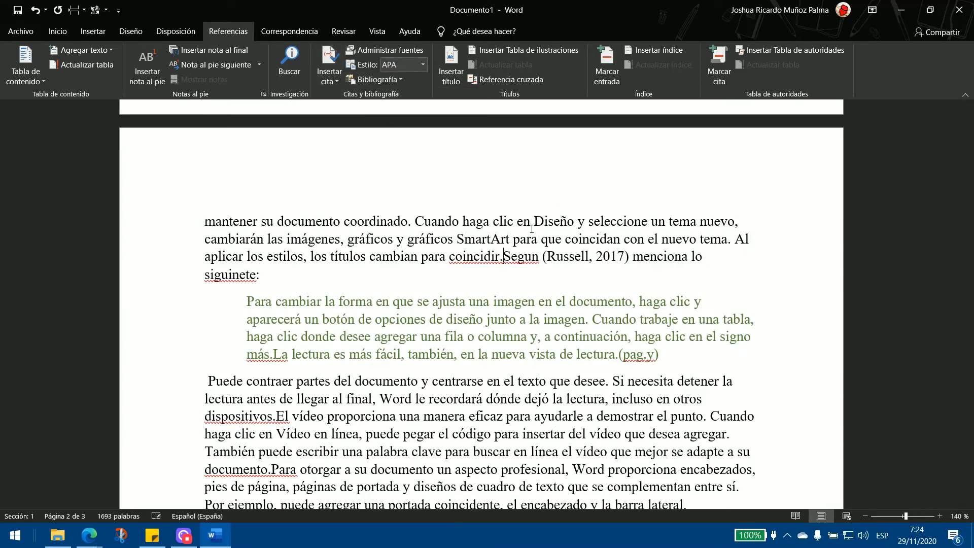
scroll(547, 286, "down", 2)
scroll(547, 285, "up", 2)
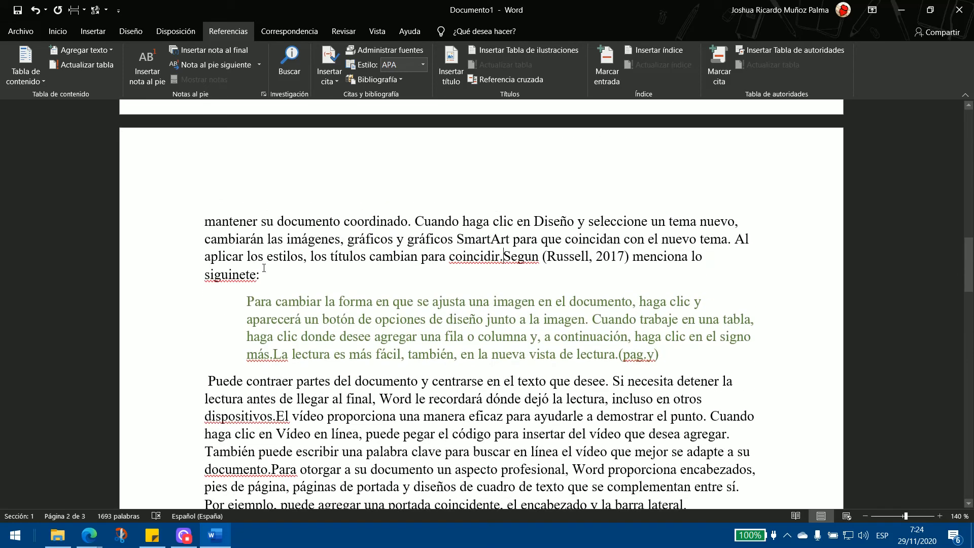
right_click(232, 275)
left_click(233, 293)
left_click(502, 256)
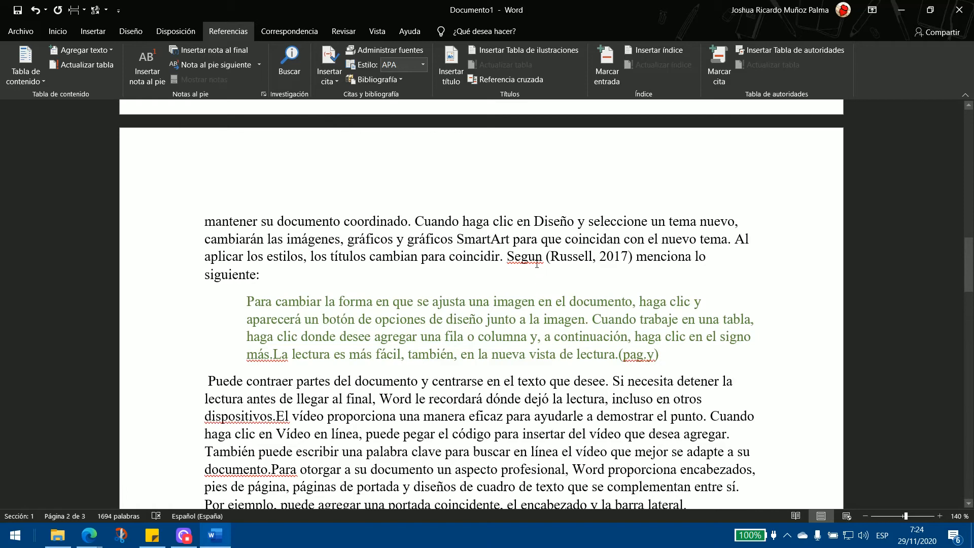
right_click(537, 264)
left_click(510, 271)
Colour the lead-in "Según (Russell, 2017) menciona lo siguiente:" dark orange
left_click_drag(506, 256, 265, 276)
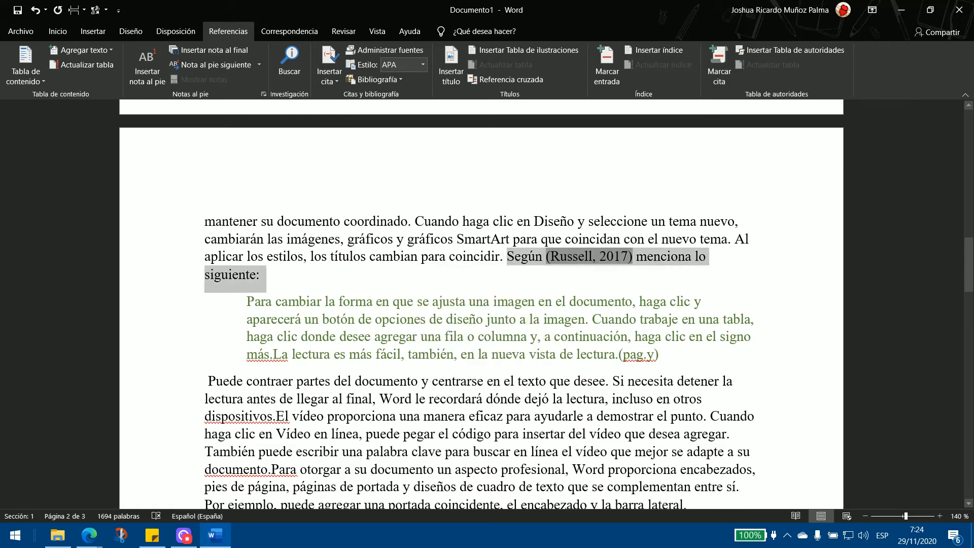
left_click(58, 31)
left_click(269, 76)
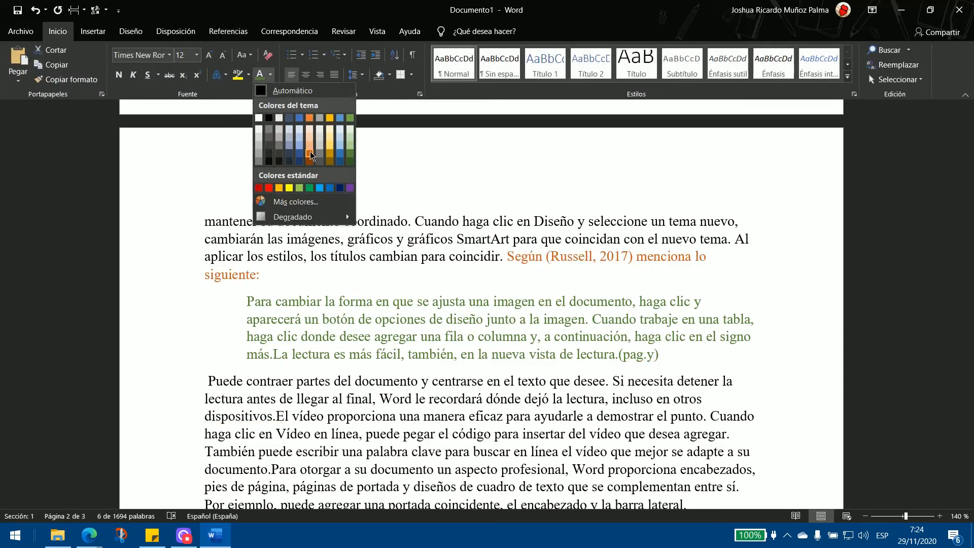
left_click(311, 155)
left_click(565, 287)
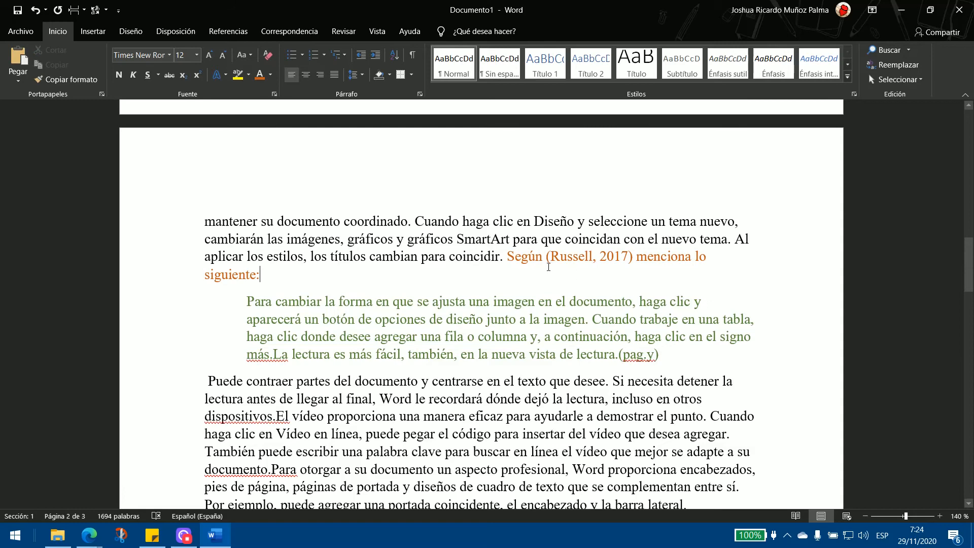
Examine the short in-text quote on page 1, with its quotation marks and page reference, to compare it with the block quote
scroll(548, 267, "up", 10)
scroll(634, 280, "down", 4)
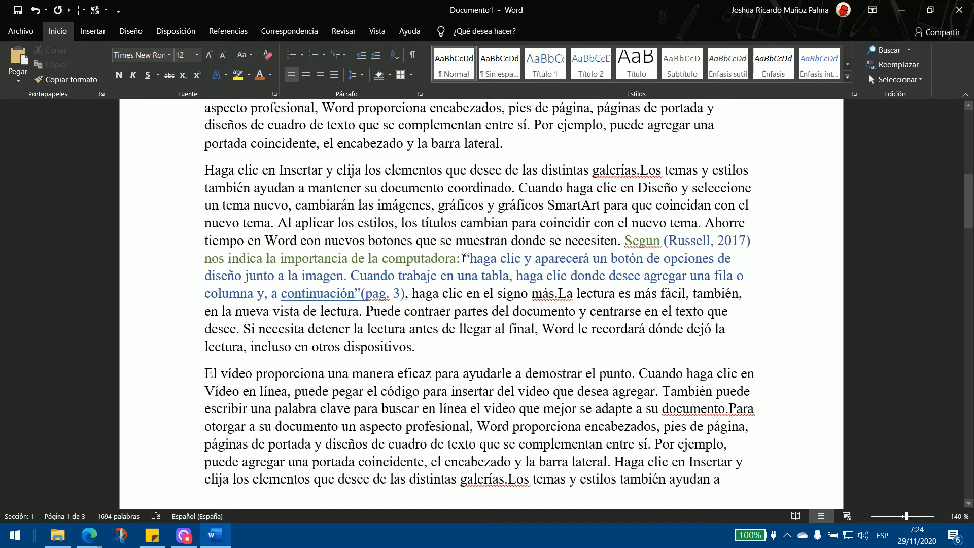
left_click_drag(464, 260, 393, 294)
left_click(365, 294)
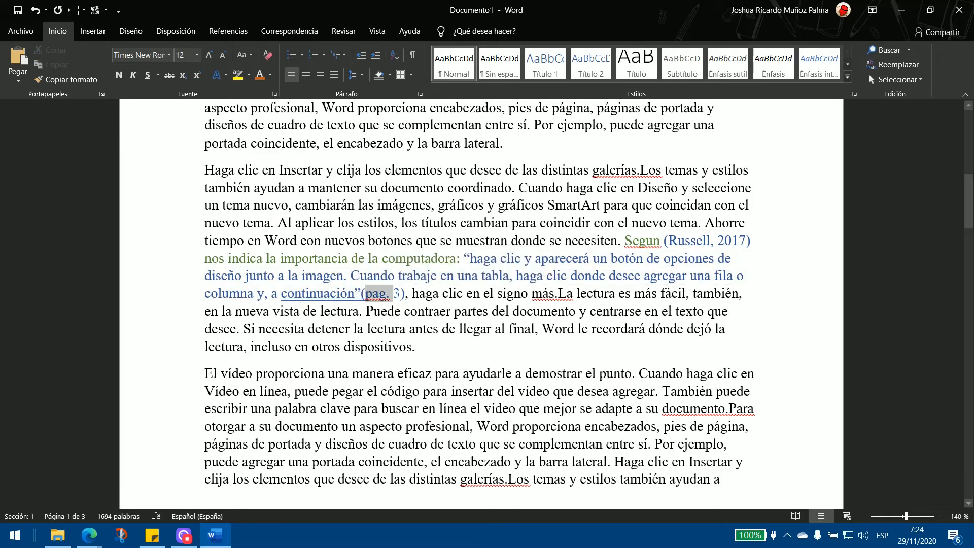
Examine the block quote on page 2, with its lead-in, indented text and page reference, against the short quote on page 1
left_click(434, 311)
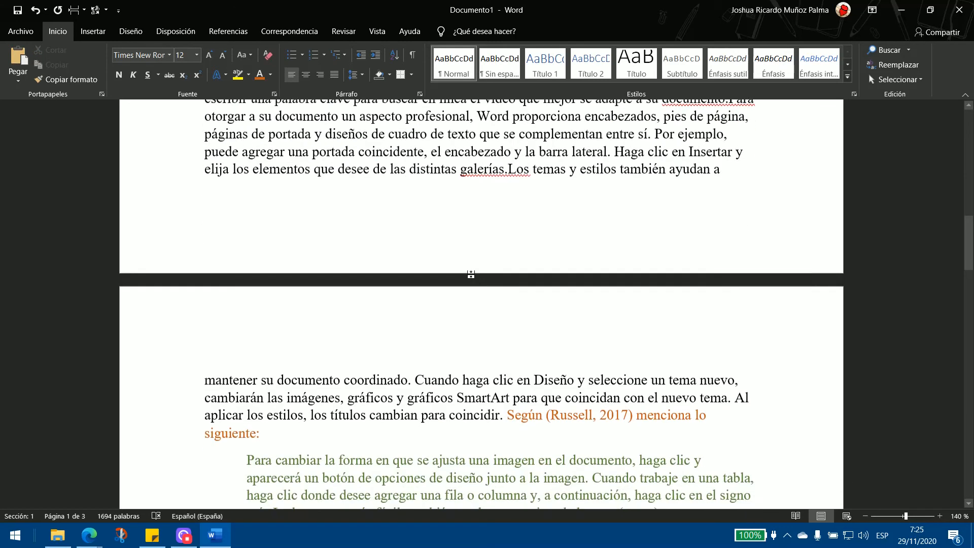
scroll(545, 296, "down", 7)
scroll(546, 295, "up", 4)
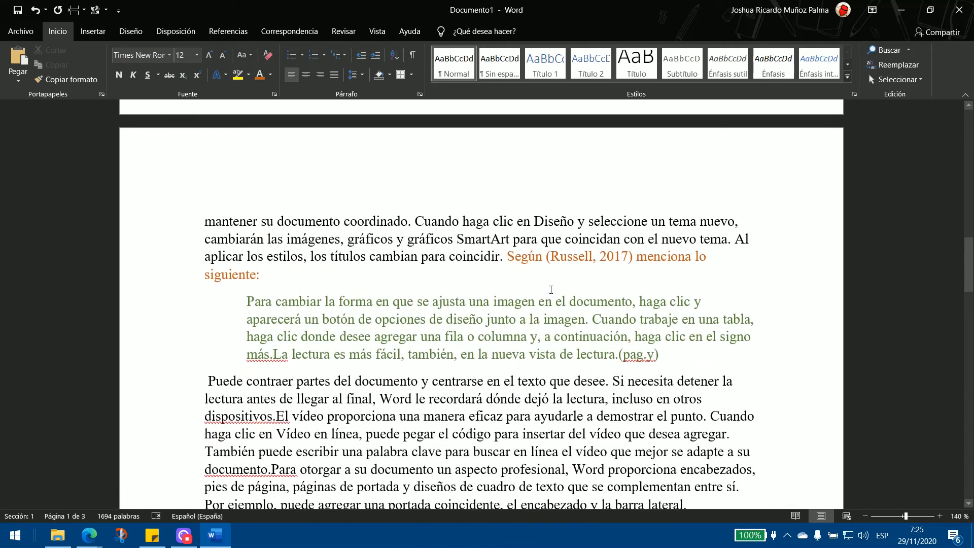
left_click_drag(507, 257, 695, 257)
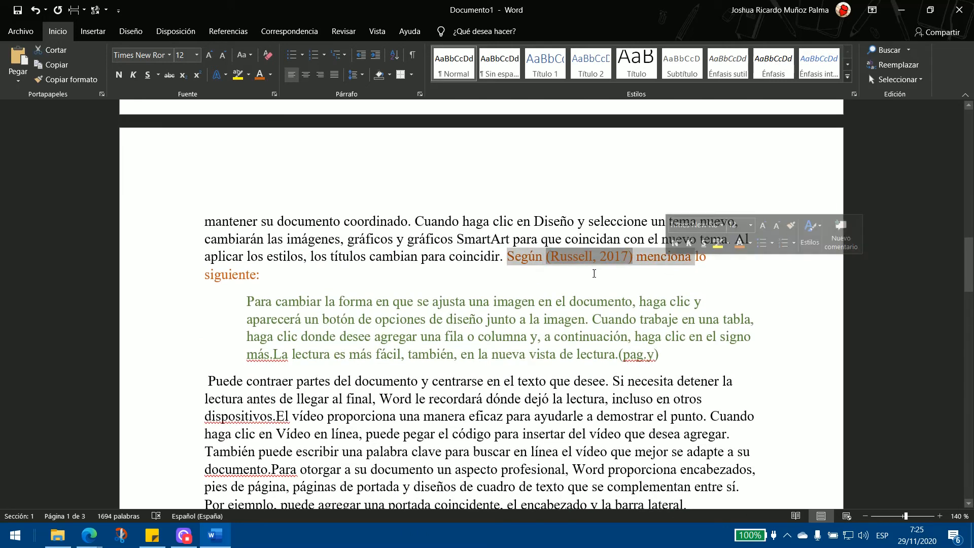
left_click(564, 275)
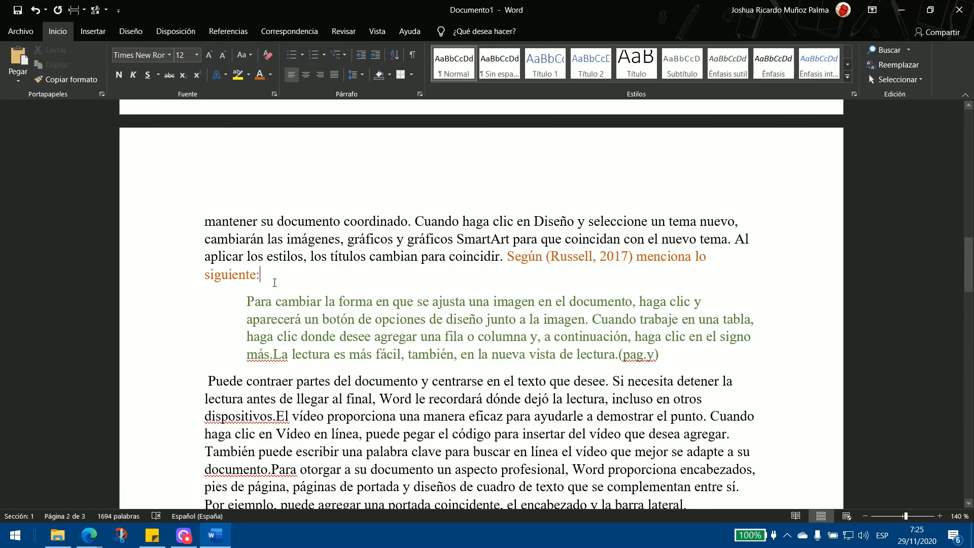
left_click_drag(245, 301, 694, 365)
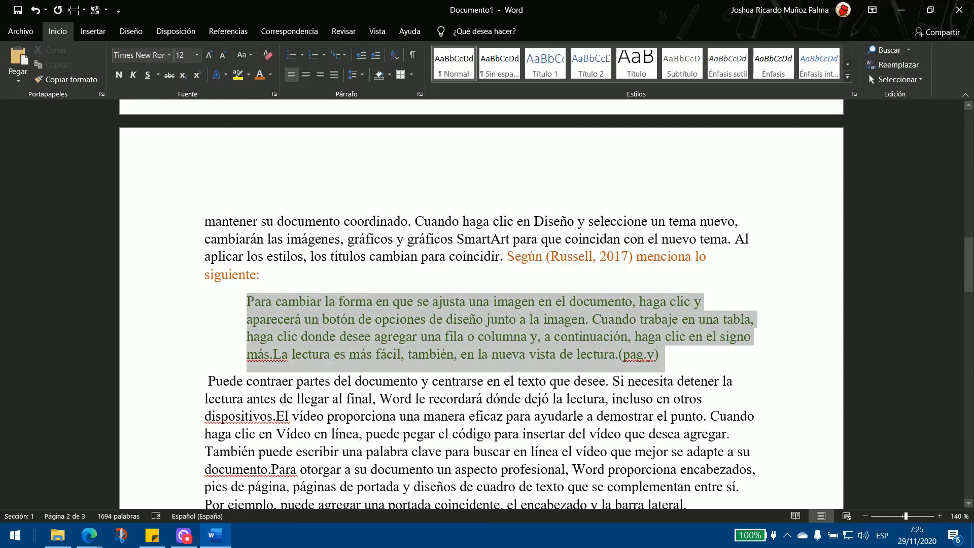
left_click(685, 366)
left_click_drag(246, 302, 662, 362)
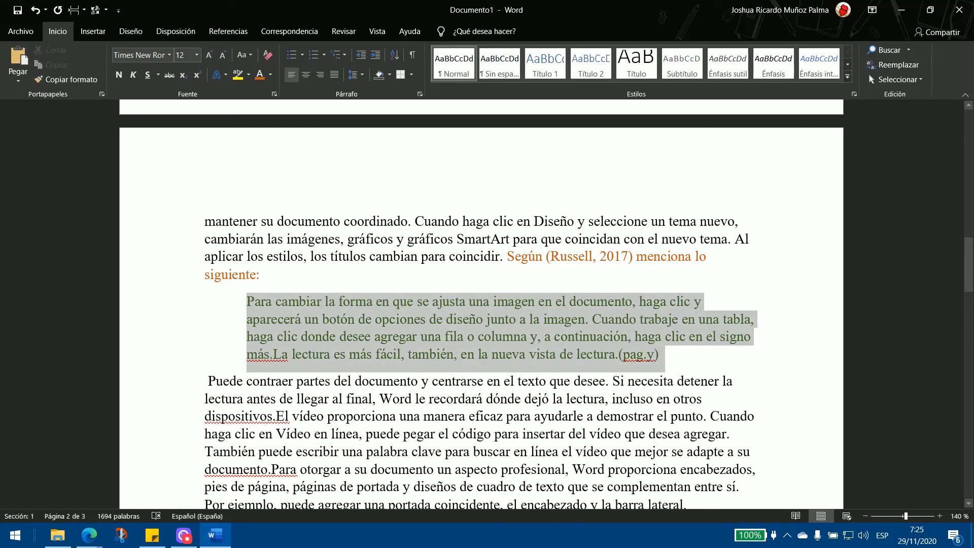
left_click(248, 301)
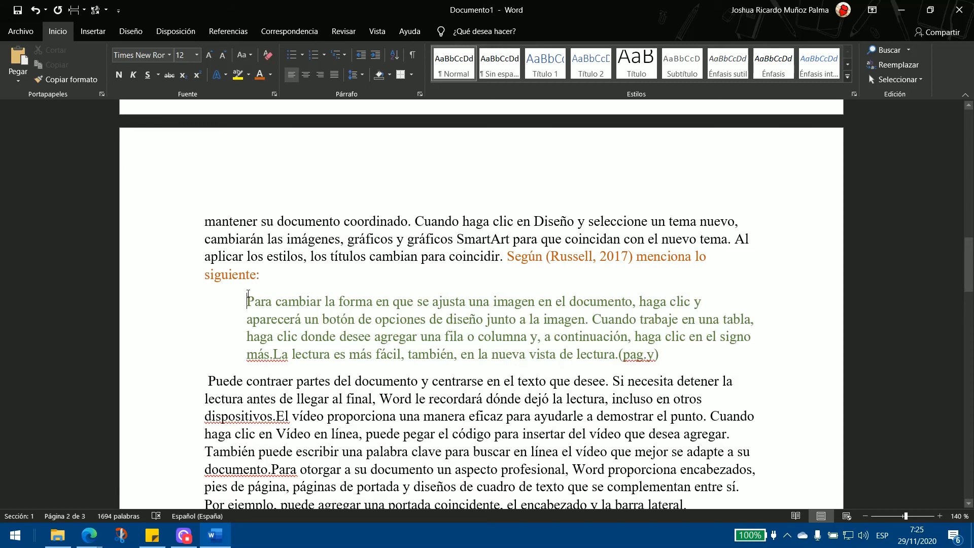
key("shift+Down")
key("shift+Down")
key("shift+Down")
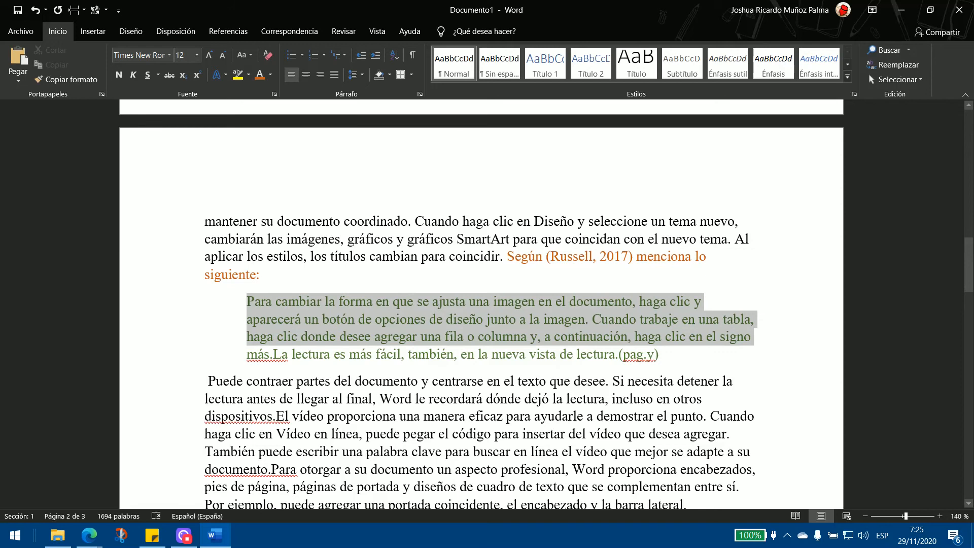
key("shift+Down")
key("shift+Down")
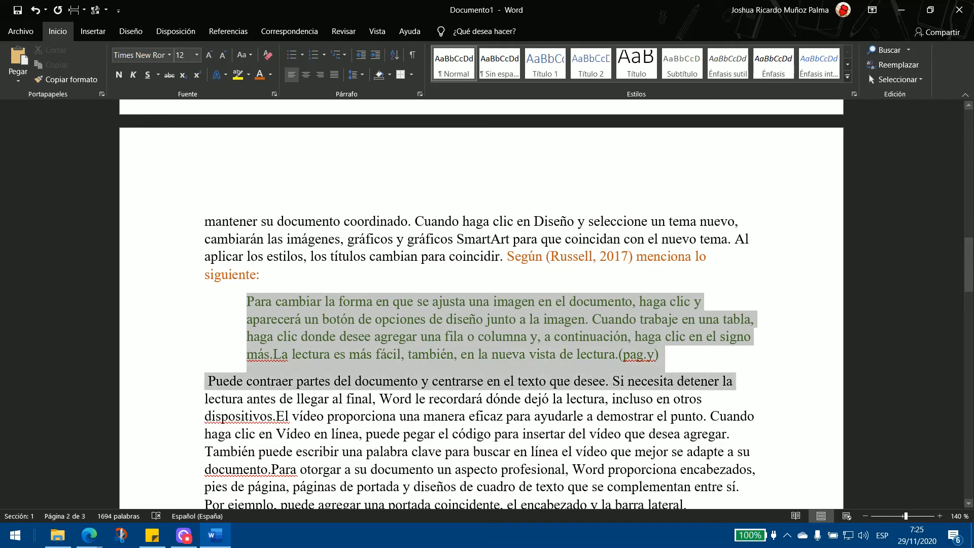
left_click(684, 360)
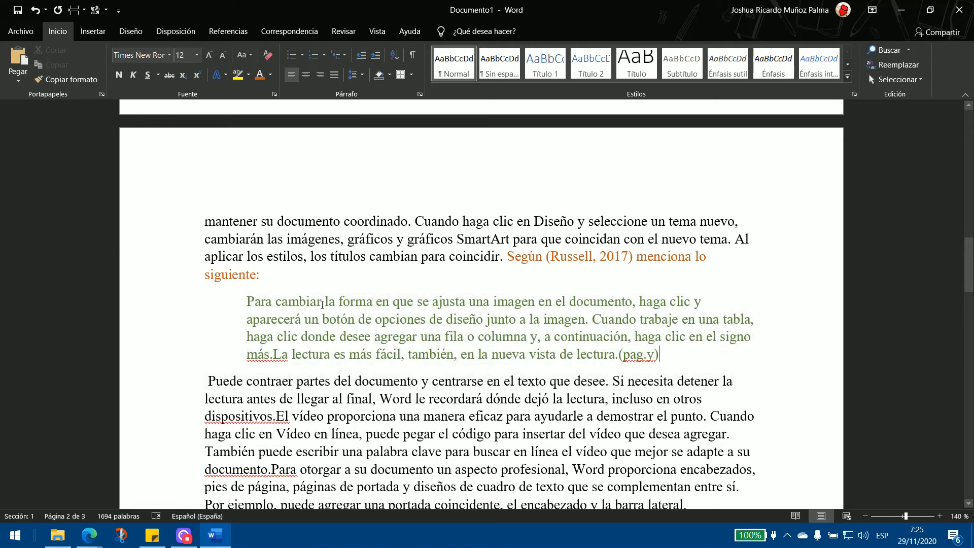
scroll(322, 304, "up", 12)
scroll(318, 252, "down", 6)
scroll(425, 282, "up", 3)
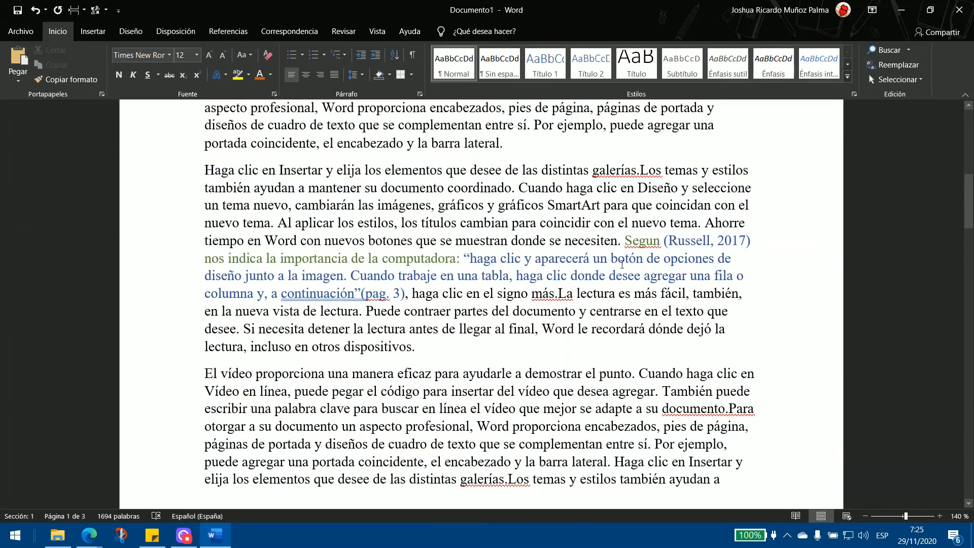
scroll(341, 189, "up", 6)
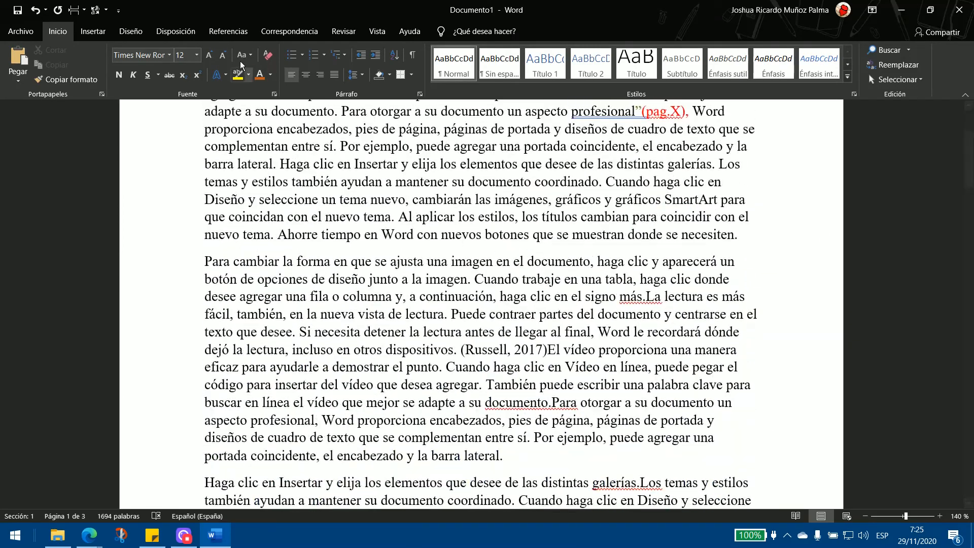
Add a single blank page with a page break after the document's last paragraph
left_click(221, 34)
scroll(493, 265, "down", 20)
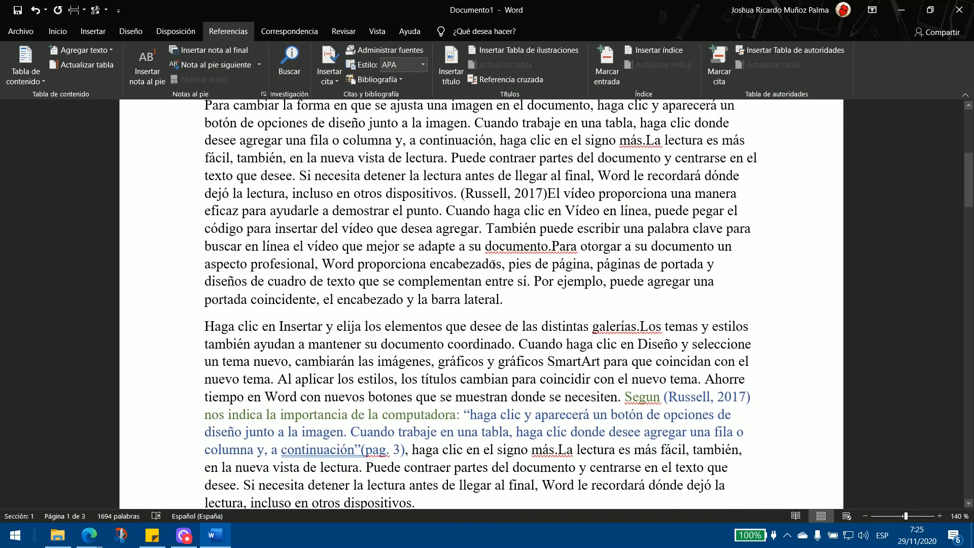
scroll(493, 264, "down", 10)
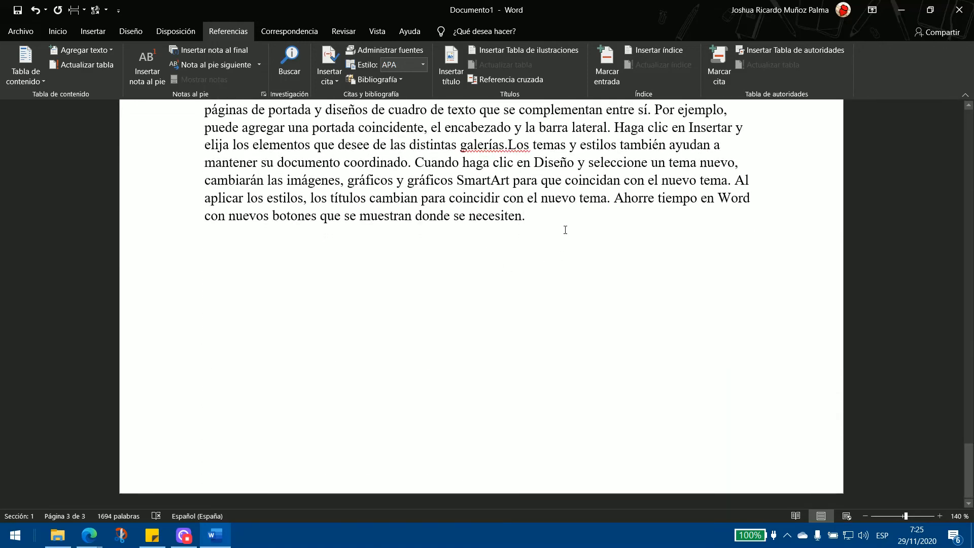
key("ctrl+Return")
key("ctrl+Return")
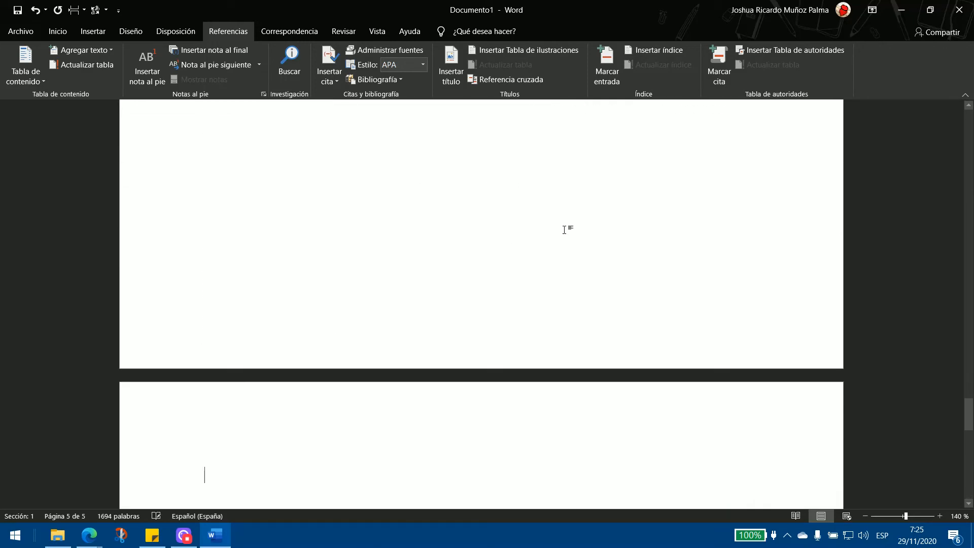
key("ctrl+Return")
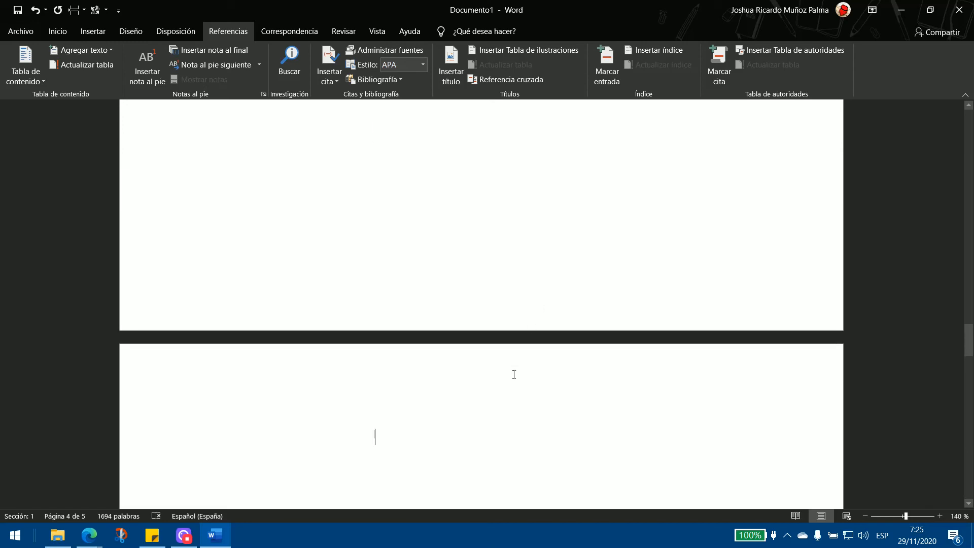
key("BackSpace")
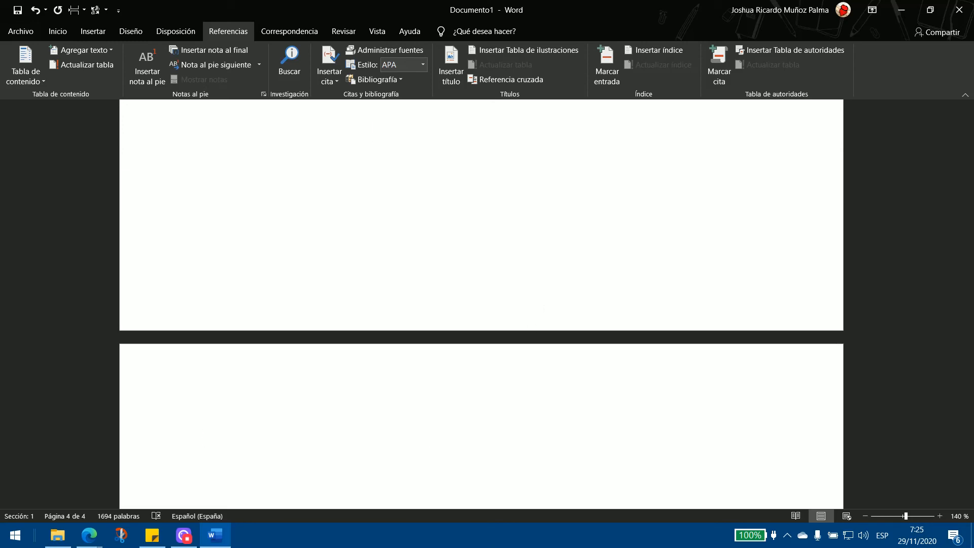
Add a book source and its citation with author dfsdfsdf, title fdsffsf, year sdfsfs, city sdfsdfs and publisher sdfsfsd
left_click(329, 79)
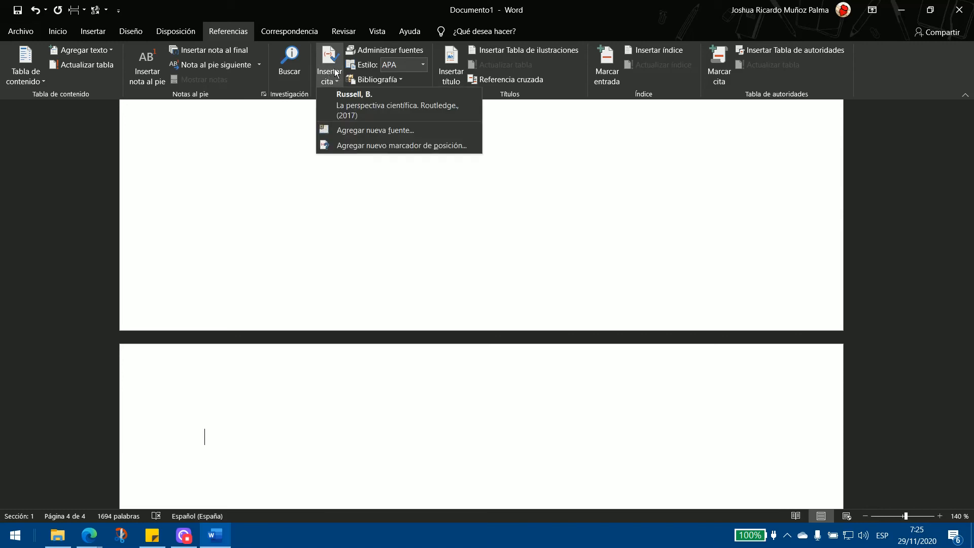
left_click(357, 130)
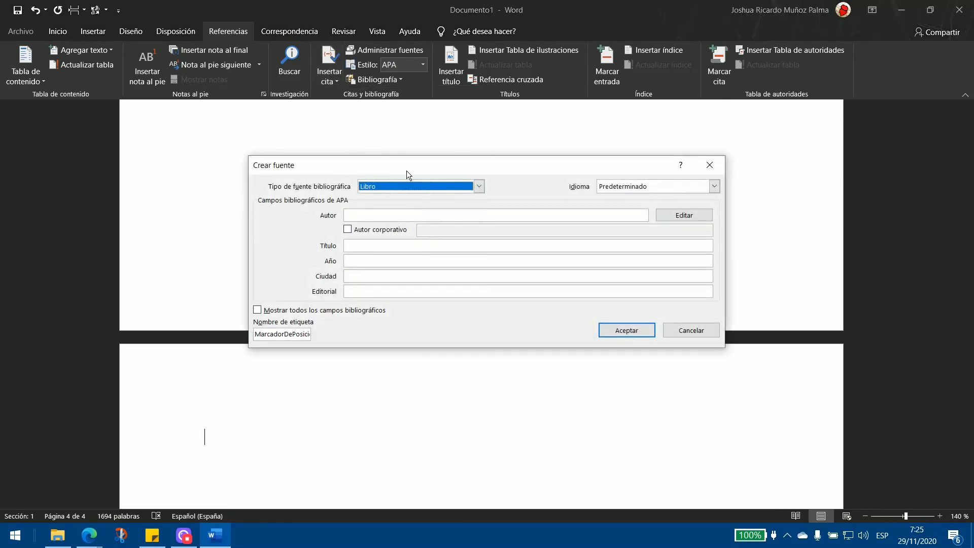
left_click(397, 215)
type("dfsdfsdf")
left_click(398, 245)
type("fdsffsf")
left_click(399, 261)
type("sdfsfs")
left_click(398, 276)
type("sdfsdfs")
left_click(391, 293)
type("sdfsdf")
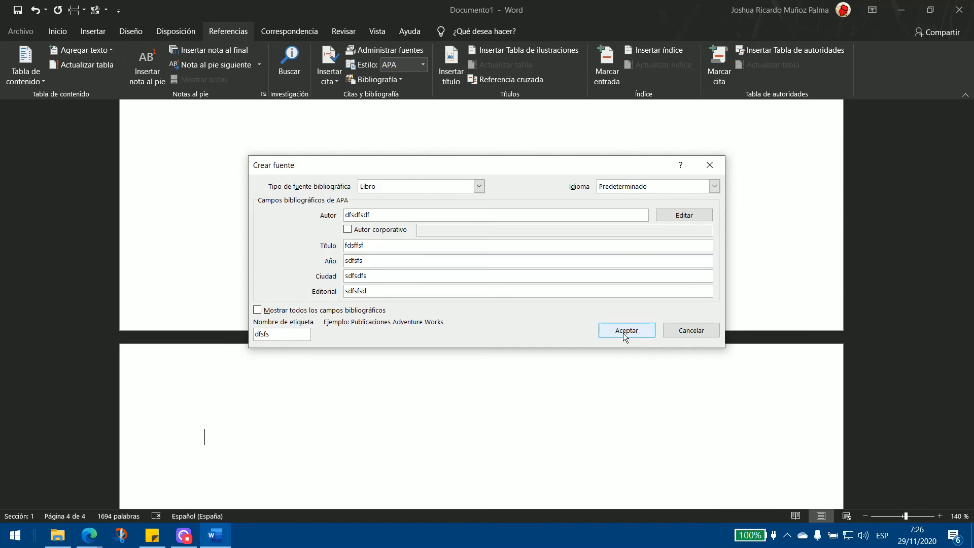
left_click(623, 333)
Add a second book source and its citation with author sfsdfsfdsd, title sddfsfsd, year sdfsdfs, city sdfsdfs and publisher sdfsdfsdfsdf
left_click(329, 71)
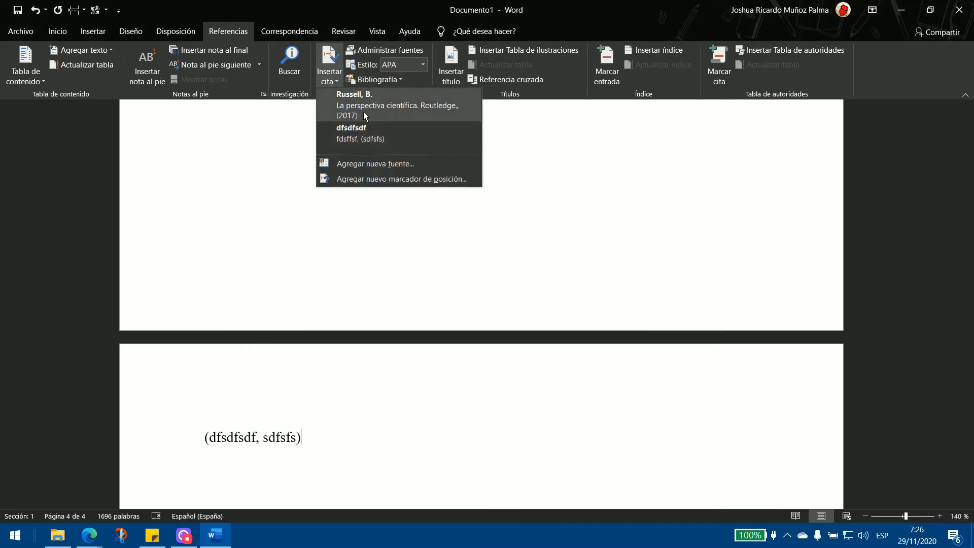
left_click(372, 166)
left_click(365, 215)
type("sfsdfsfdsd")
left_click(407, 246)
type("sddfsfsd")
left_click(406, 261)
type("sdfsdfs")
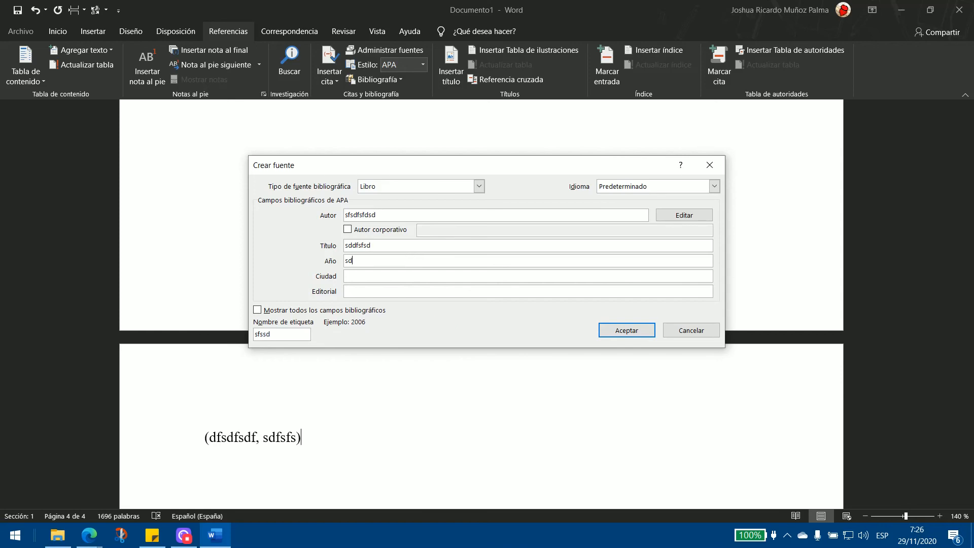
left_click(408, 274)
type("sdfsdfs")
key("Tab")
type("sdfsdfsdfsdf")
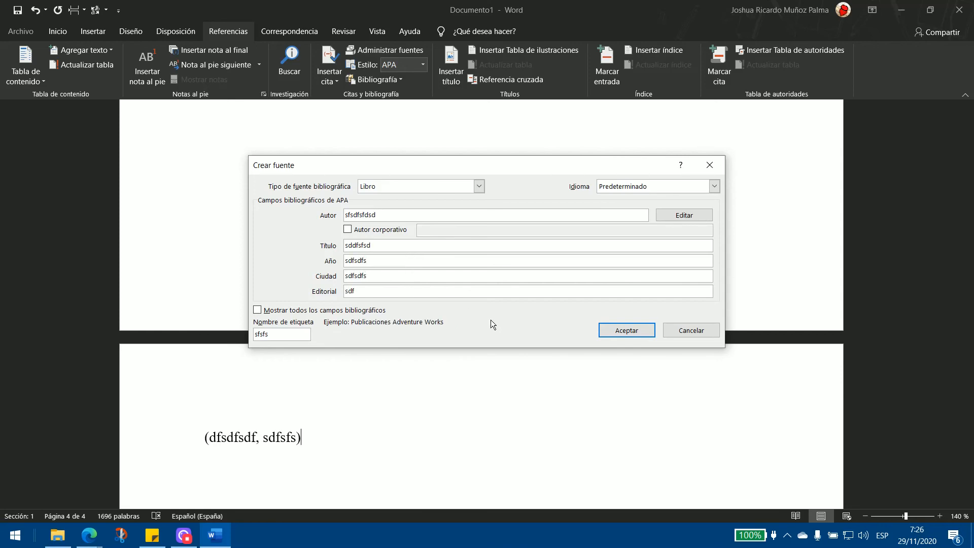
left_click(625, 331)
Delete both test citations from the last page and insert the built-in Bibliografía there
left_click_drag(420, 439, 204, 441)
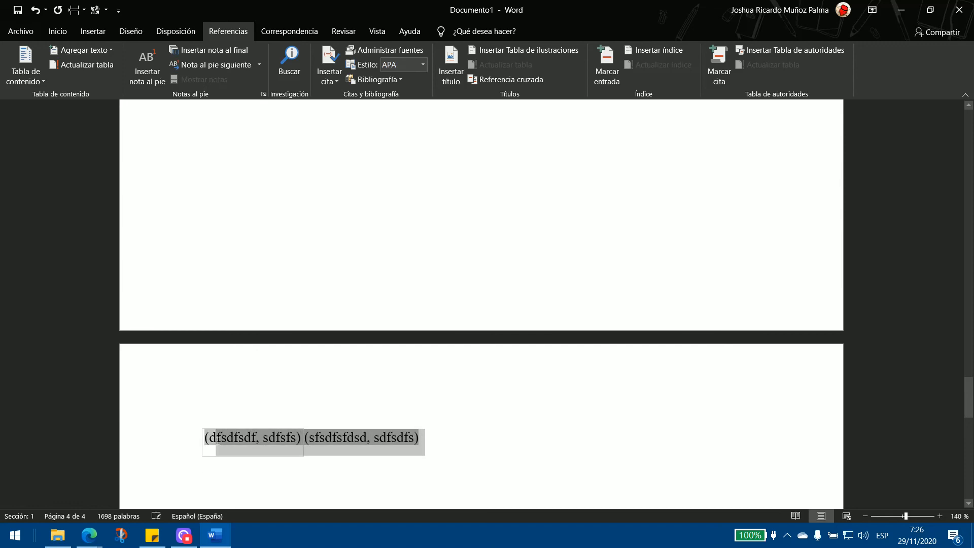
key("Delete")
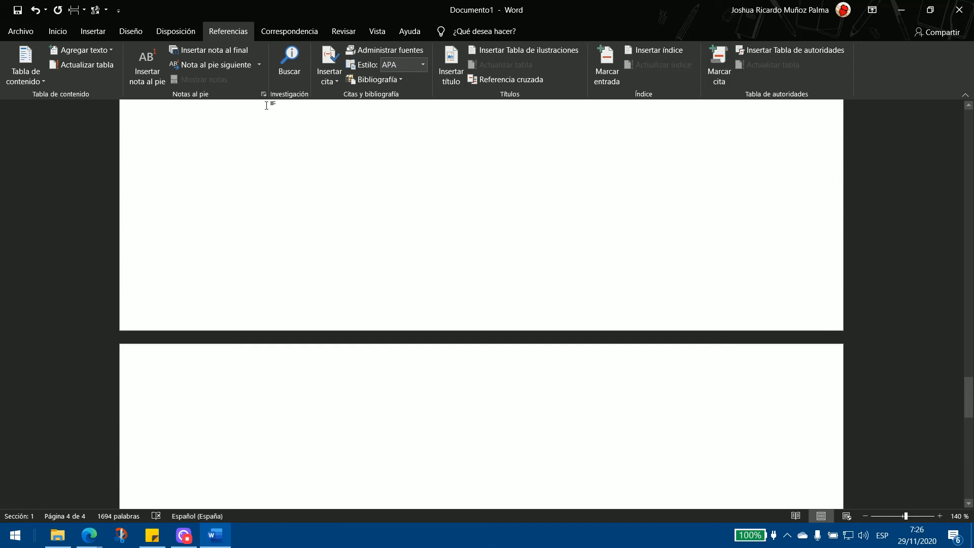
left_click(330, 73)
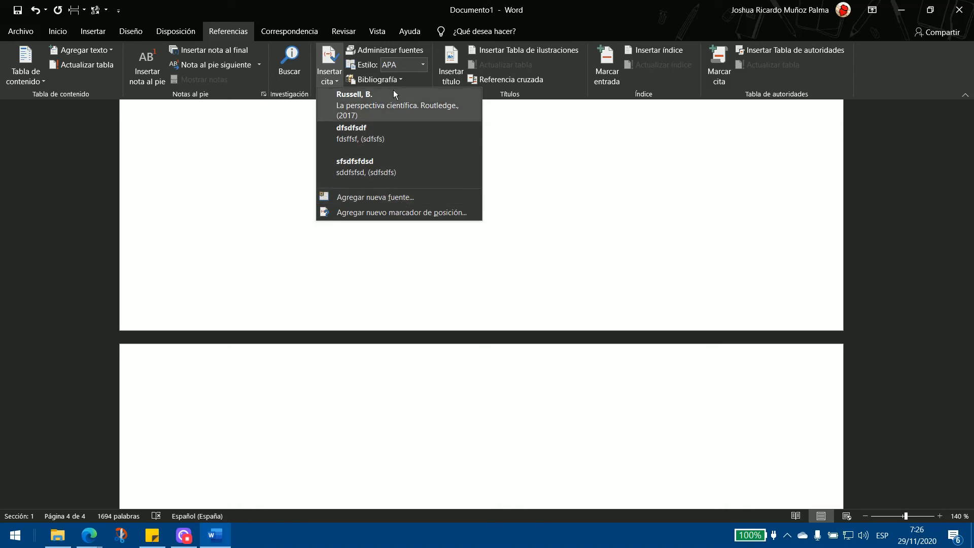
left_click(339, 76)
left_click(365, 80)
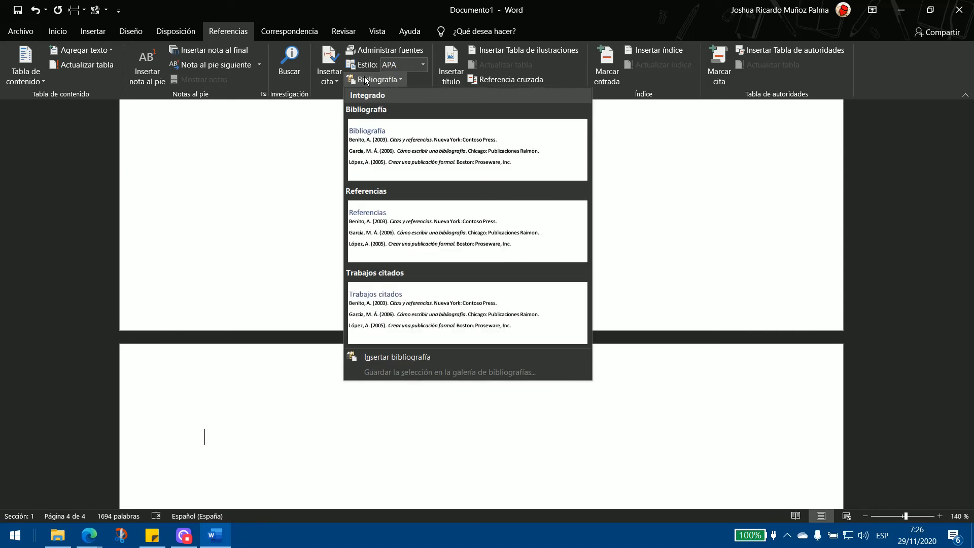
left_click(446, 156)
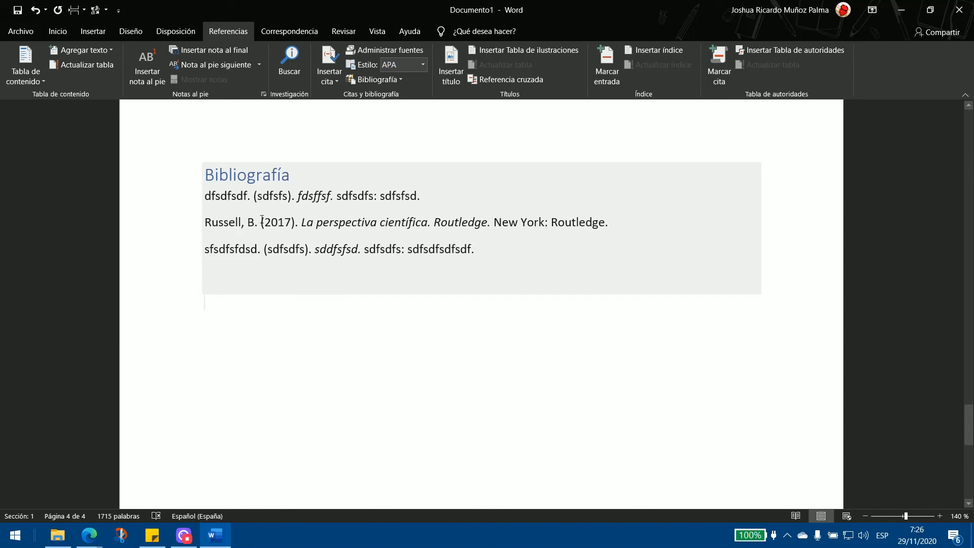
Examine the bibliography entries and compare them with the Russell citation in the document's text
left_click_drag(234, 224, 345, 224)
left_click(312, 220)
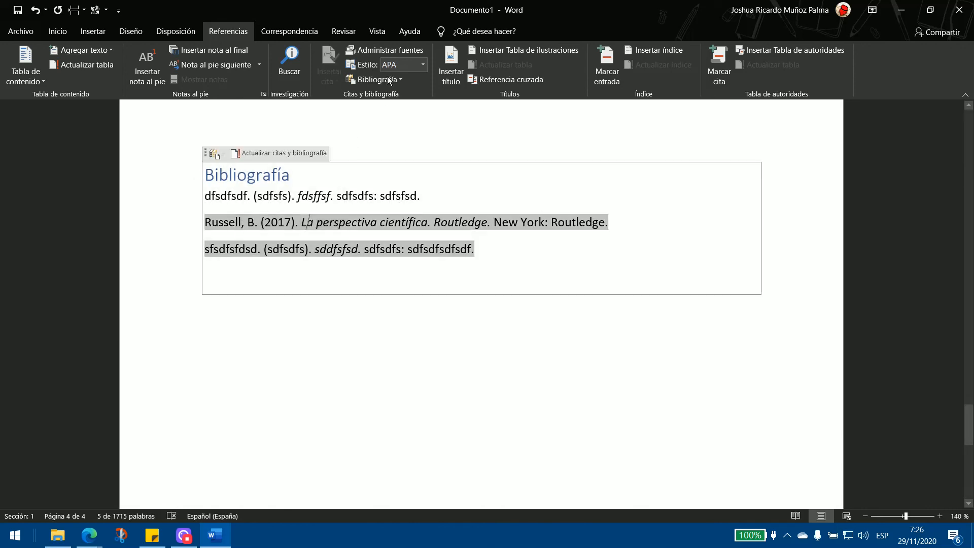
left_click(337, 202)
left_click(232, 222)
left_click(245, 249)
left_click(245, 336)
left_click(196, 222)
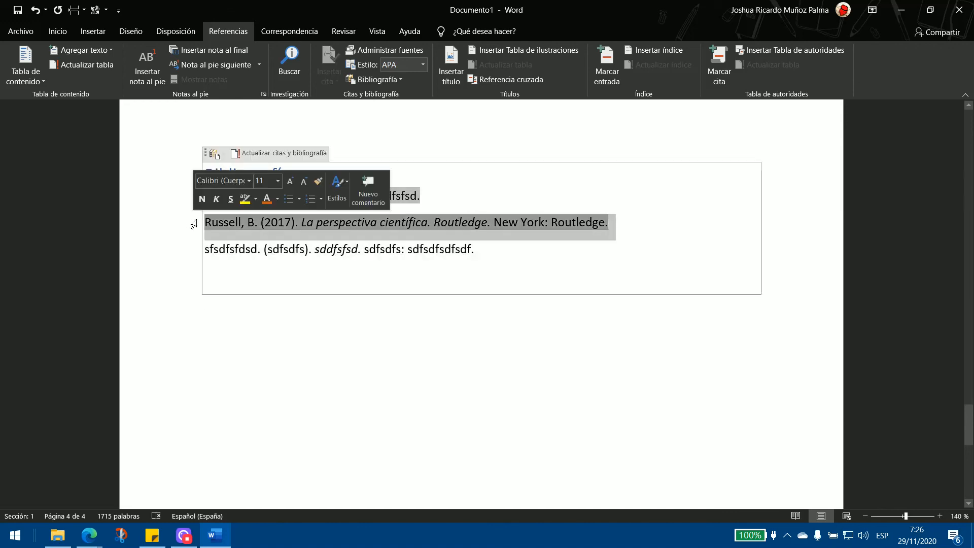
left_click(231, 224)
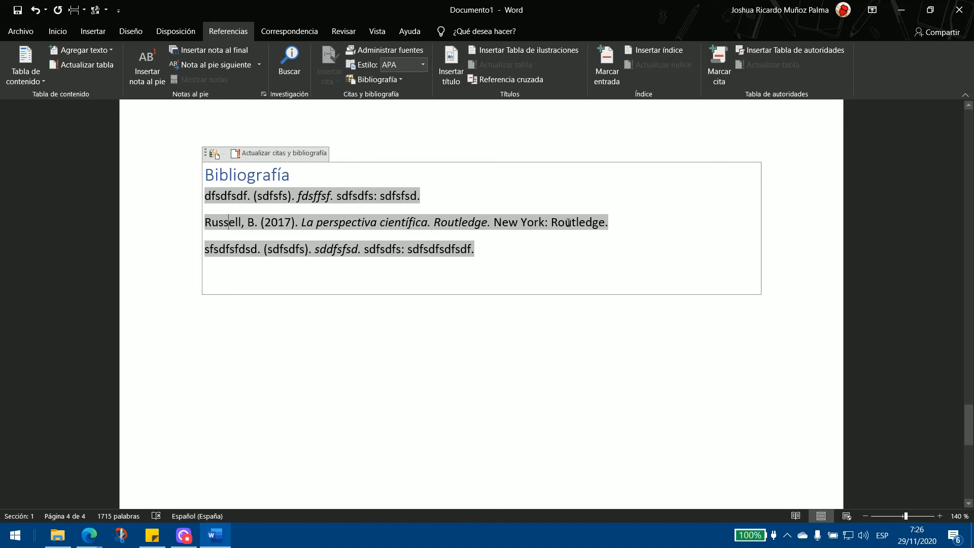
left_click(401, 227)
left_click_drag(220, 197, 380, 199)
left_click(456, 250)
scroll(533, 263, "up", 15)
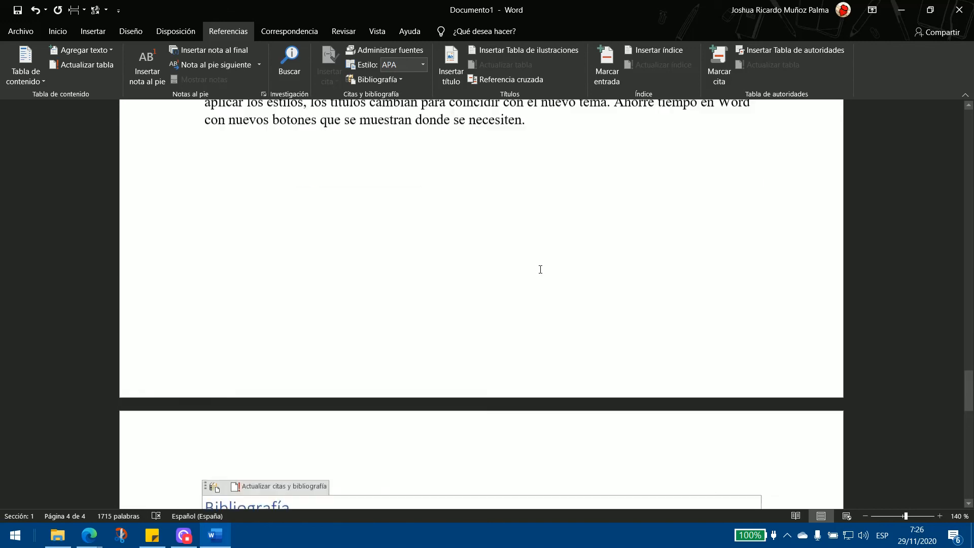
scroll(442, 246, "up", 15)
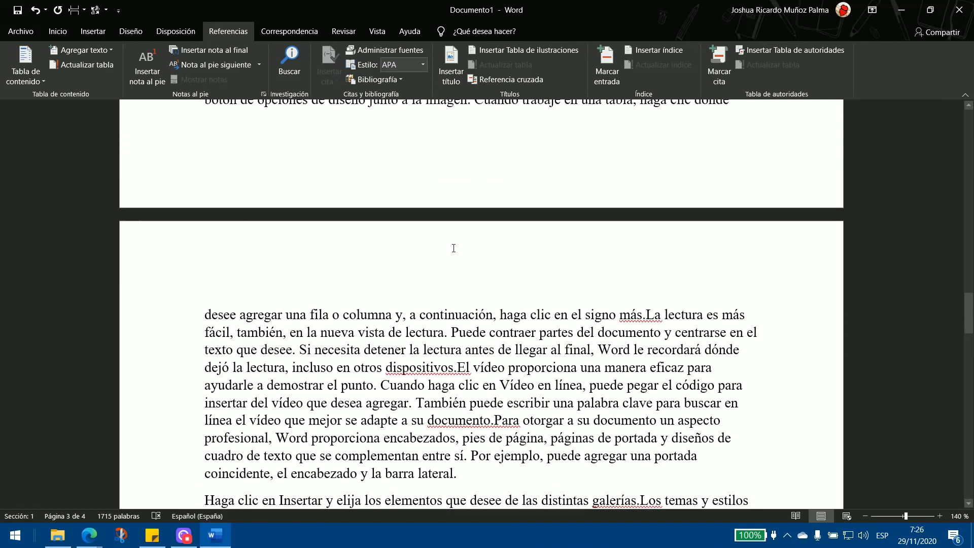
scroll(476, 272, "up", 10)
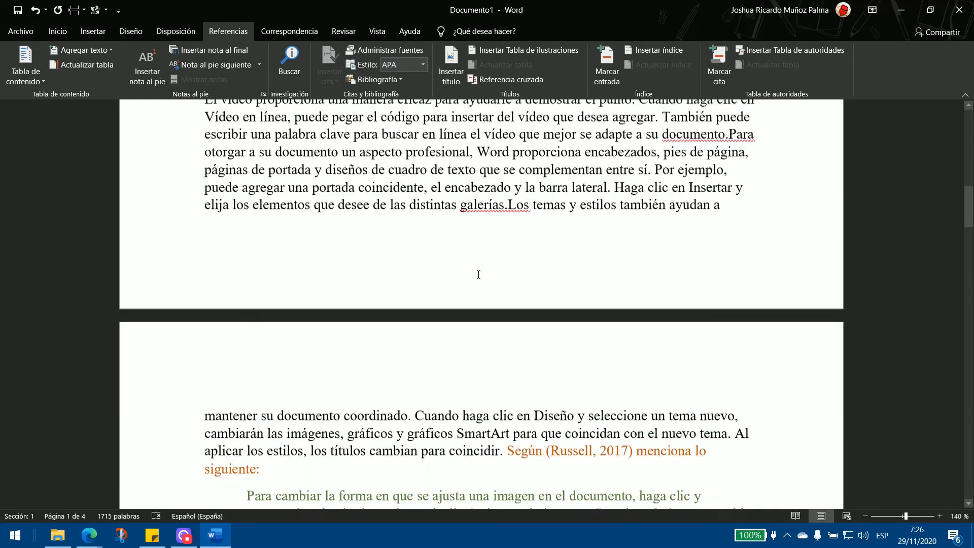
scroll(477, 295, "down", 8)
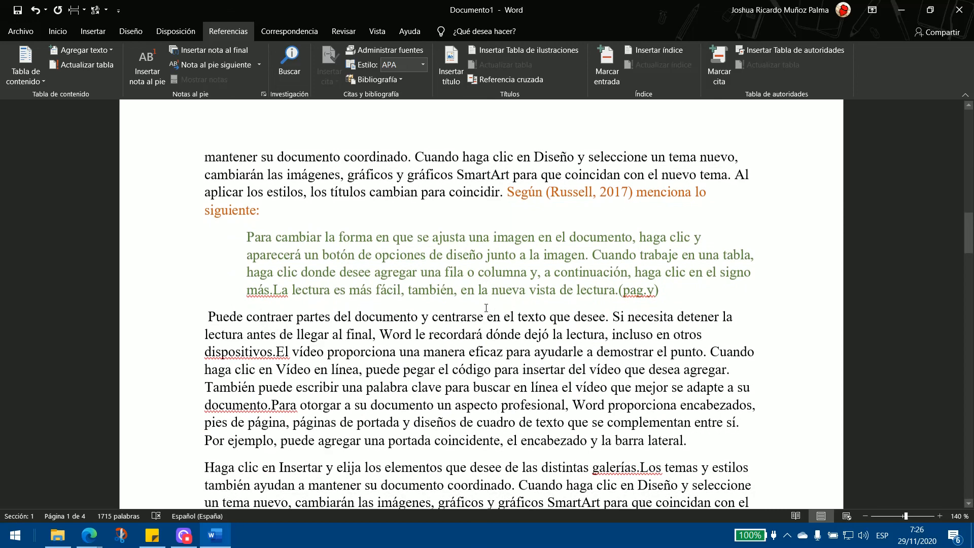
scroll(413, 229, "down", 7)
scroll(413, 229, "down", 15)
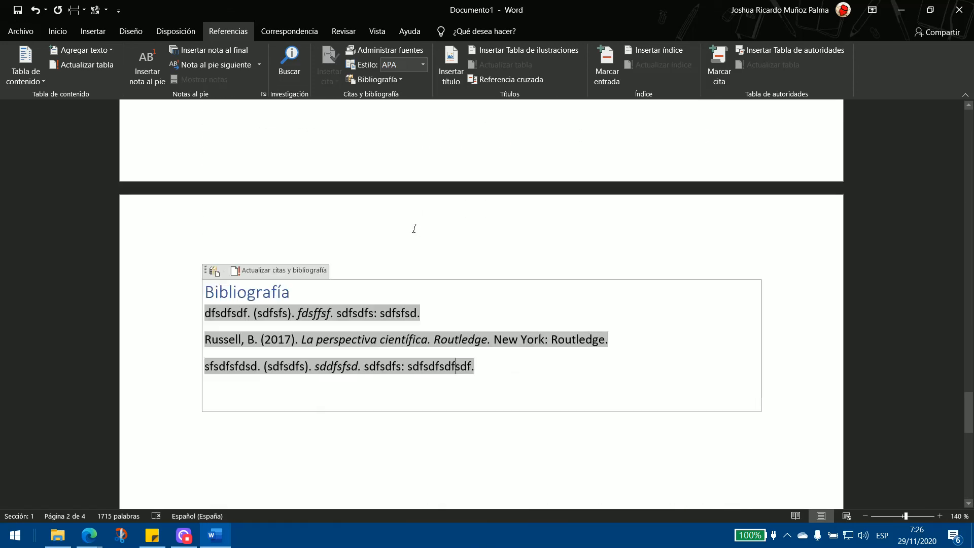